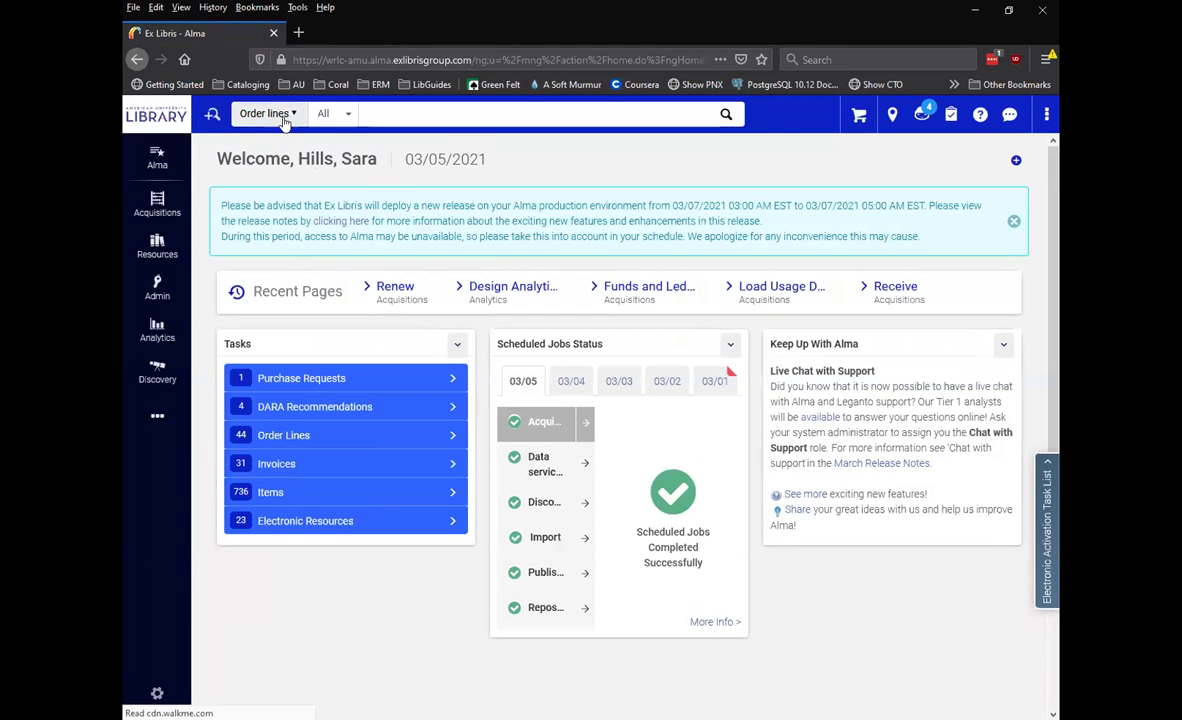
Search the vendors for "elsevier" and open the ELSEVIER SCIENCE record with code AUELSEVIER.
{"action": "left_click", "coordinate": [176, 209]}
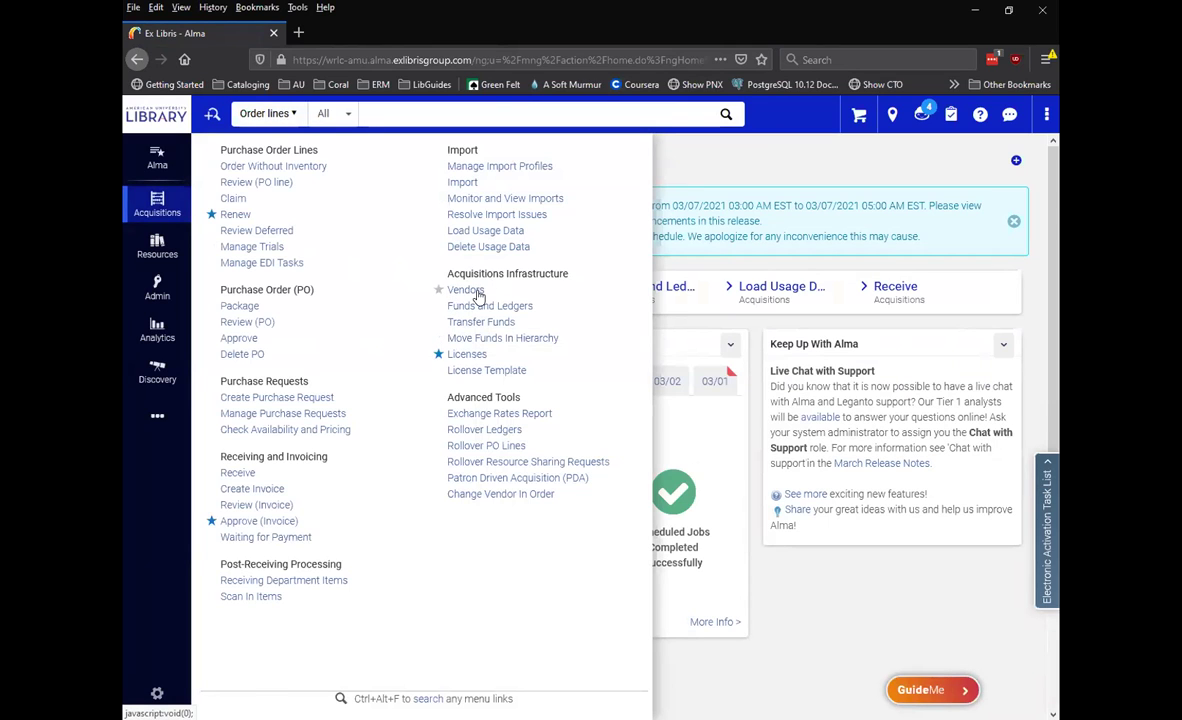
{"action": "left_click", "coordinate": [295, 116]}
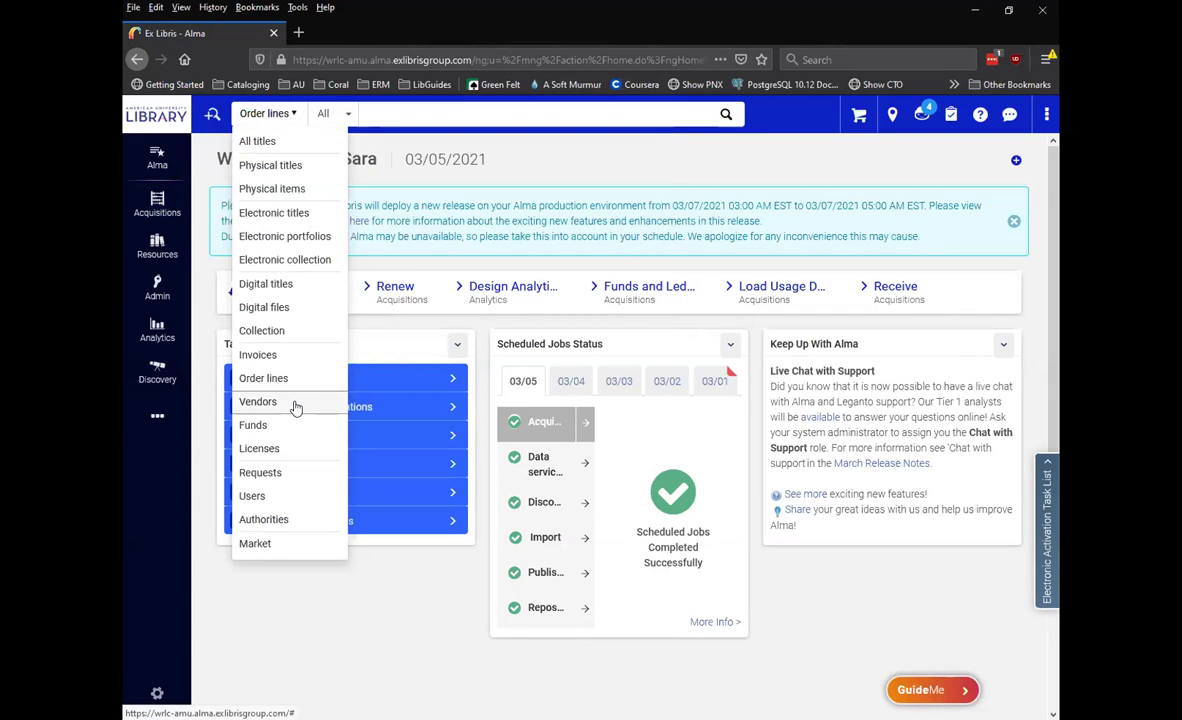
{"action": "left_click", "coordinate": [257, 402]}
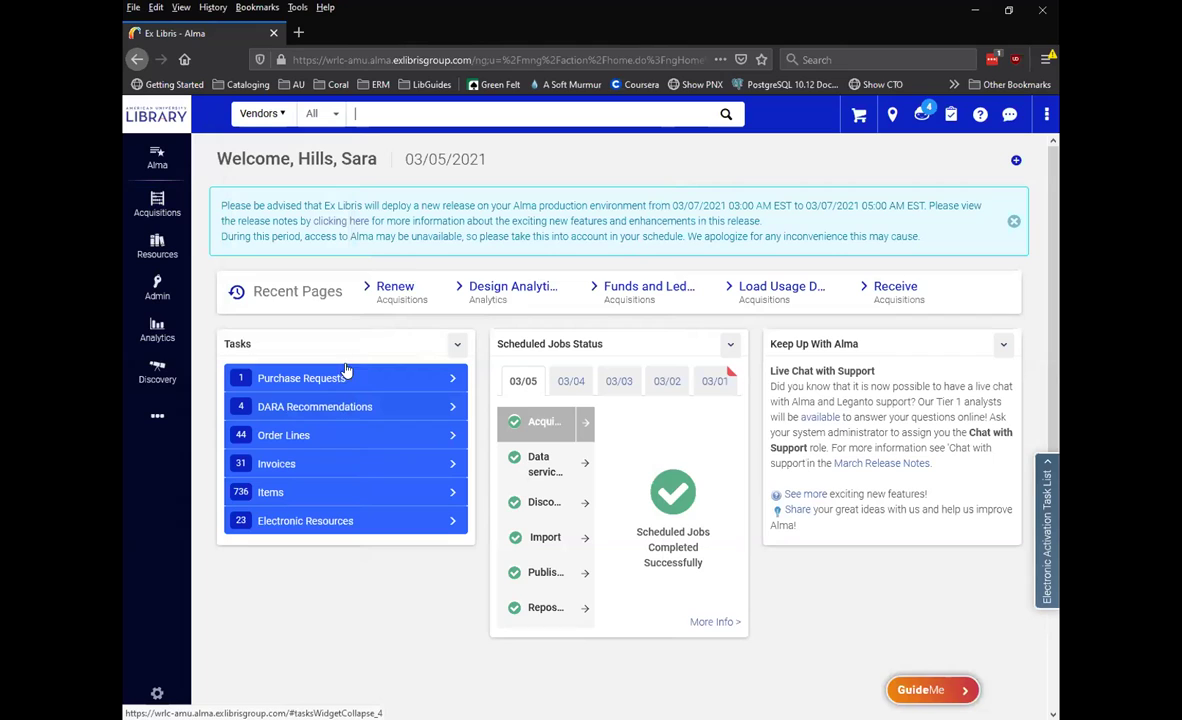
{"action": "type", "text": "elsevier"}
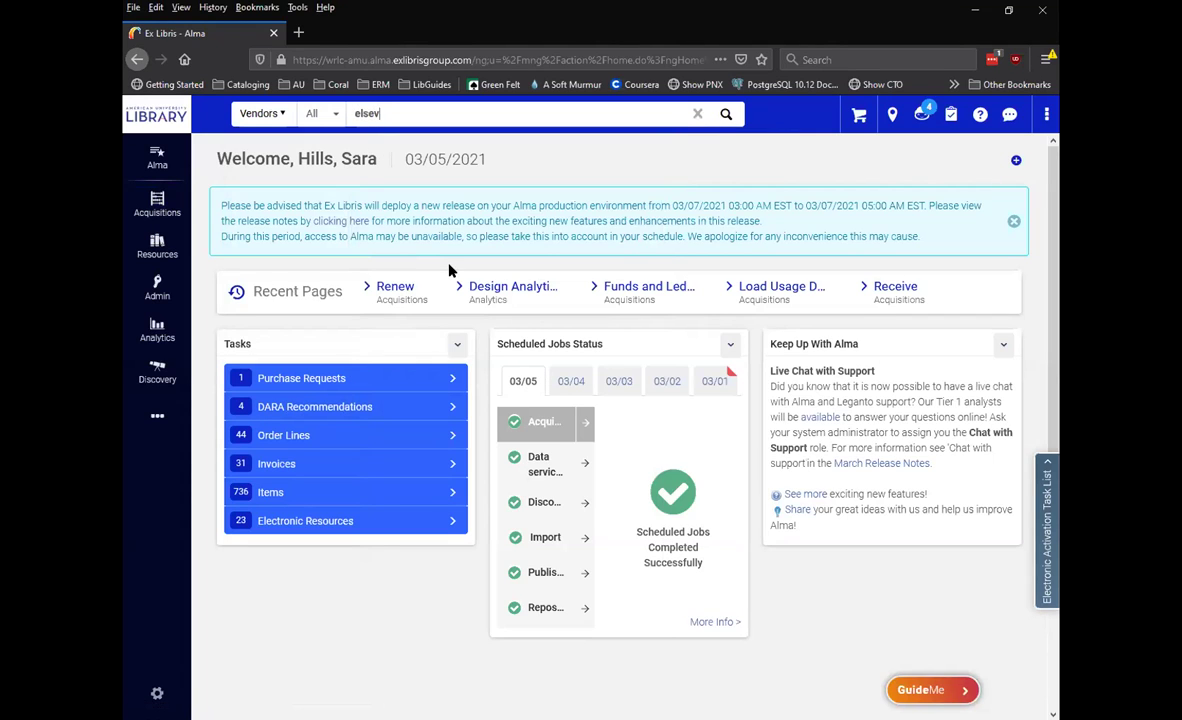
{"action": "key", "text": "Return"}
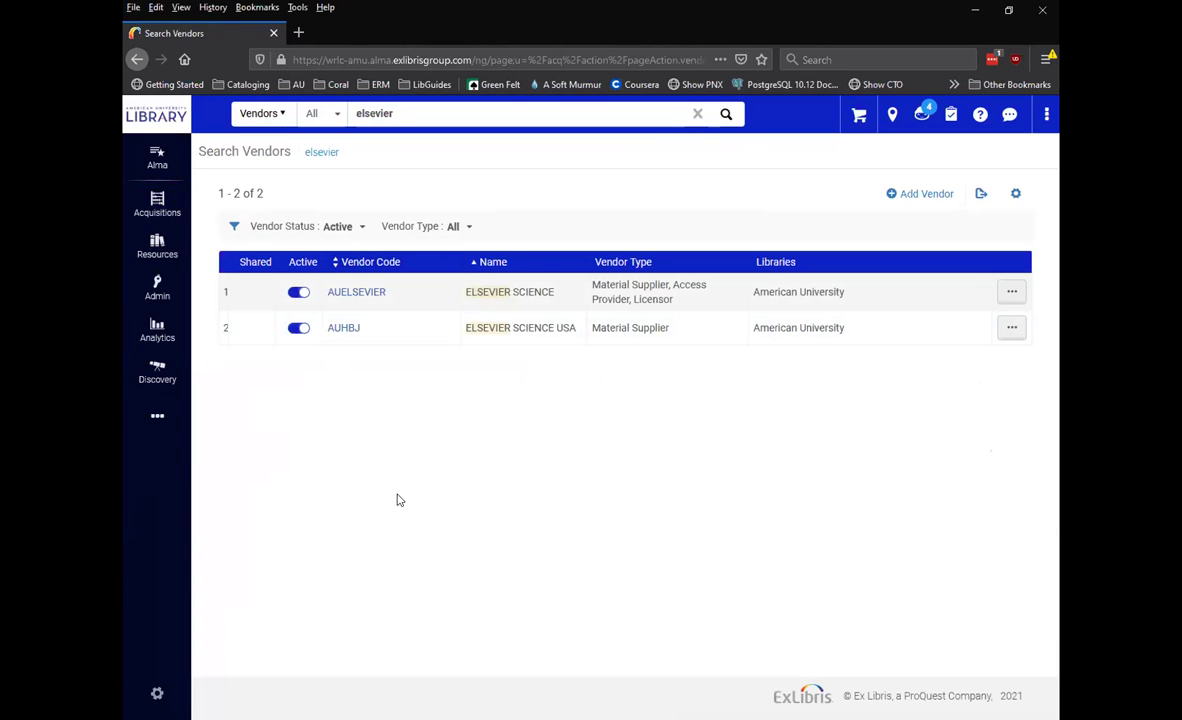
{"action": "left_click", "coordinate": [1013, 295]}
{"action": "left_click", "coordinate": [356, 293]}
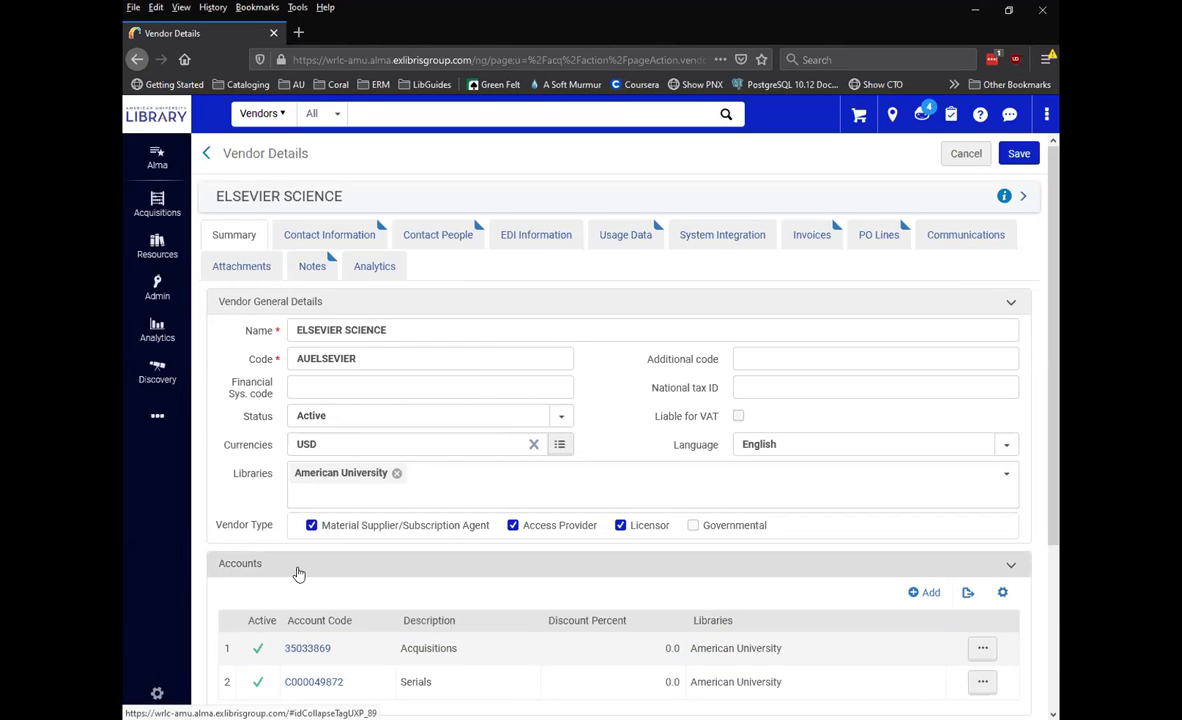
Open the vendor's Serials account, review its payment, delivery and claim fields, and save the account.
{"action": "scroll", "coordinate": [298, 590], "scroll_direction": "down", "scroll_amount": 1}
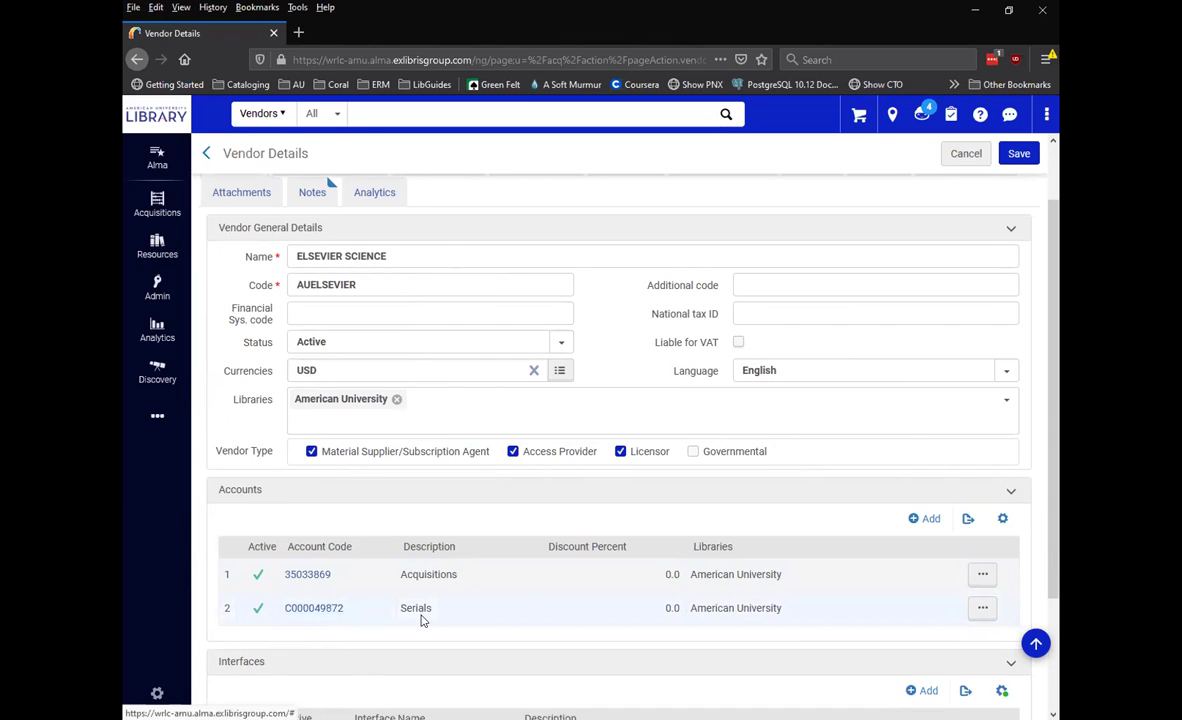
{"action": "left_click", "coordinate": [316, 610]}
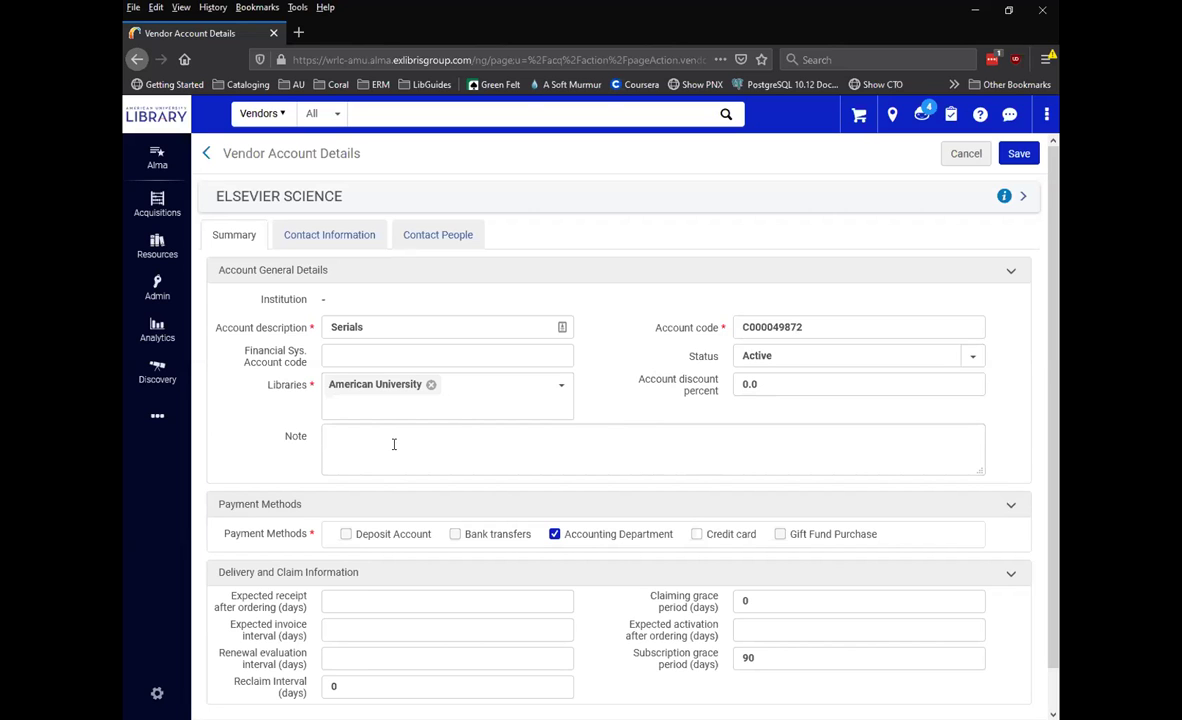
{"action": "scroll", "coordinate": [300, 492], "scroll_direction": "down", "scroll_amount": 1}
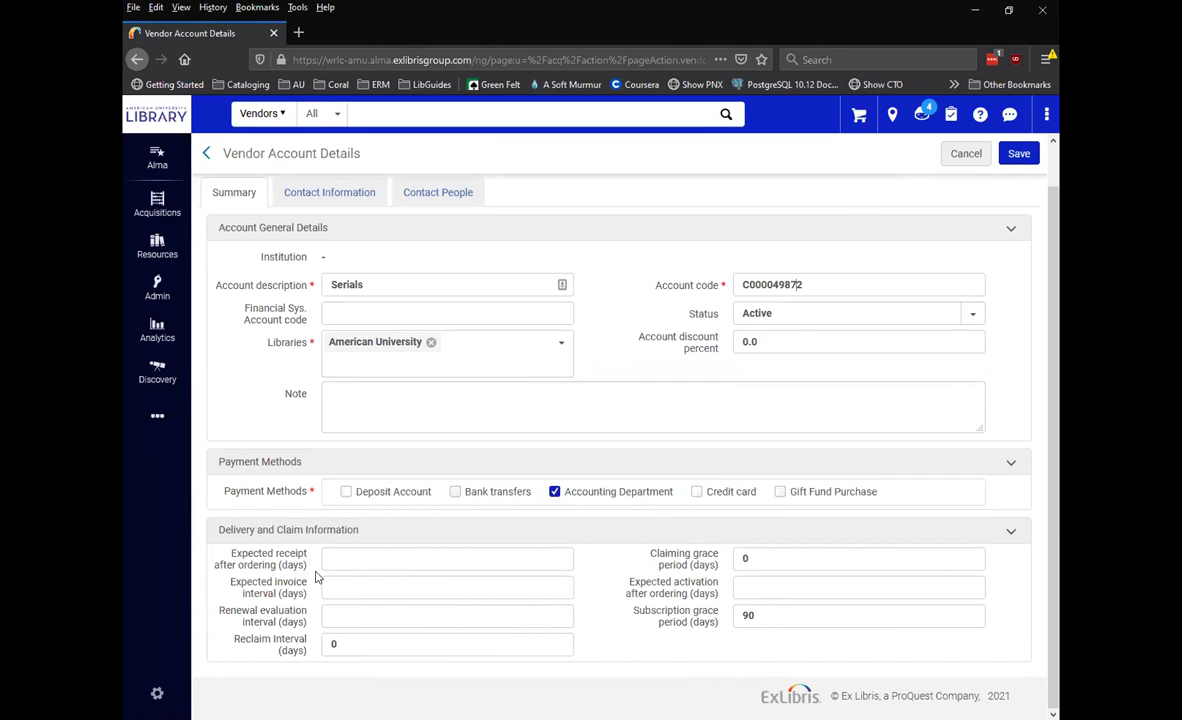
{"action": "left_click", "coordinate": [394, 554]}
{"action": "mouse_move", "coordinate": [694, 600]}
{"action": "mouse_move", "coordinate": [641, 600]}
{"action": "left_click", "coordinate": [533, 556]}
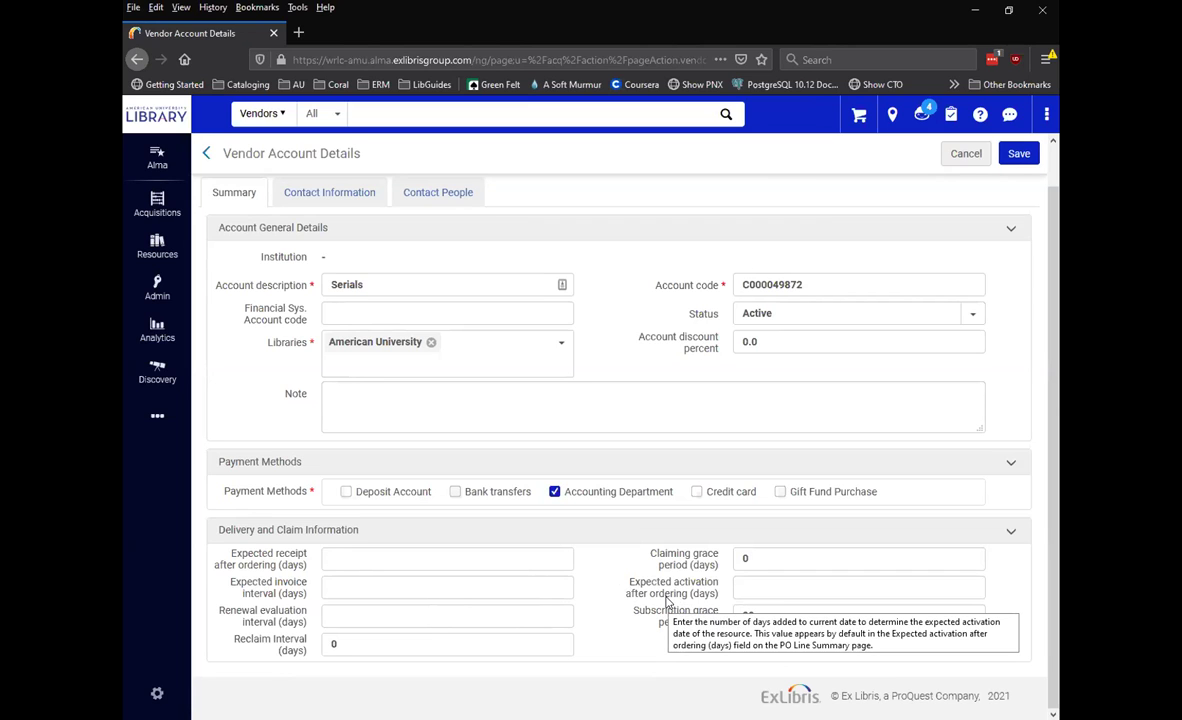
{"action": "scroll", "coordinate": [739, 557], "scroll_direction": "up", "scroll_amount": 1}
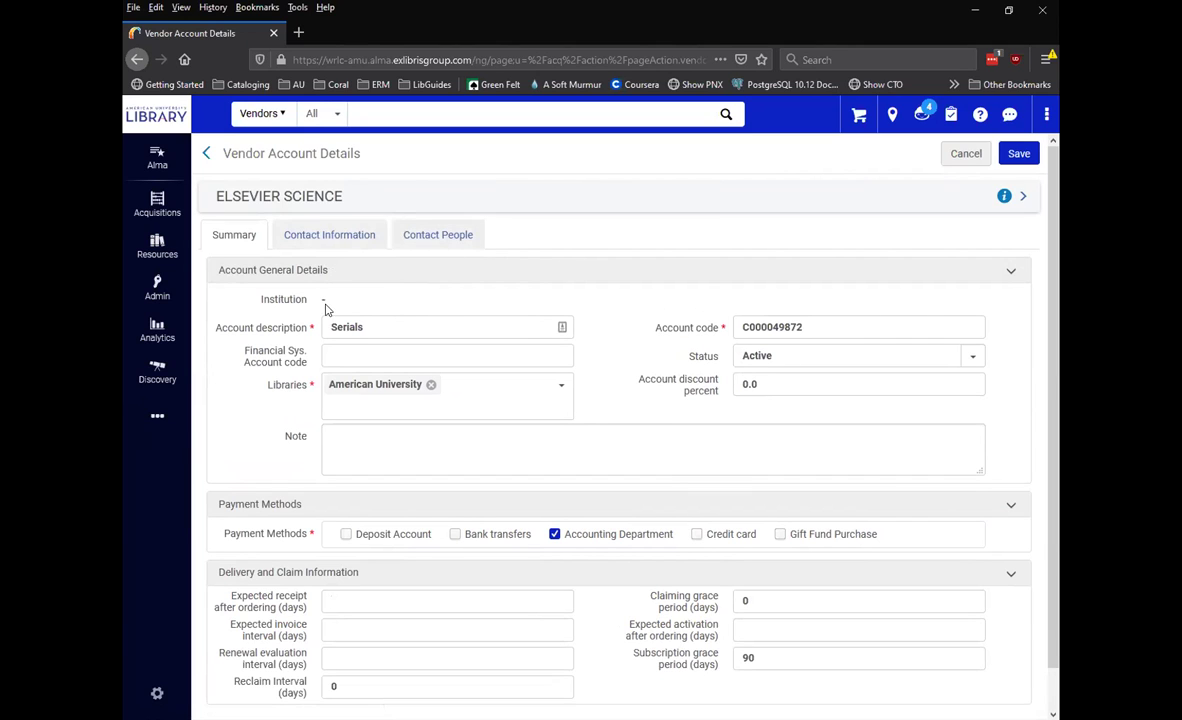
{"action": "left_click", "coordinate": [1018, 153]}
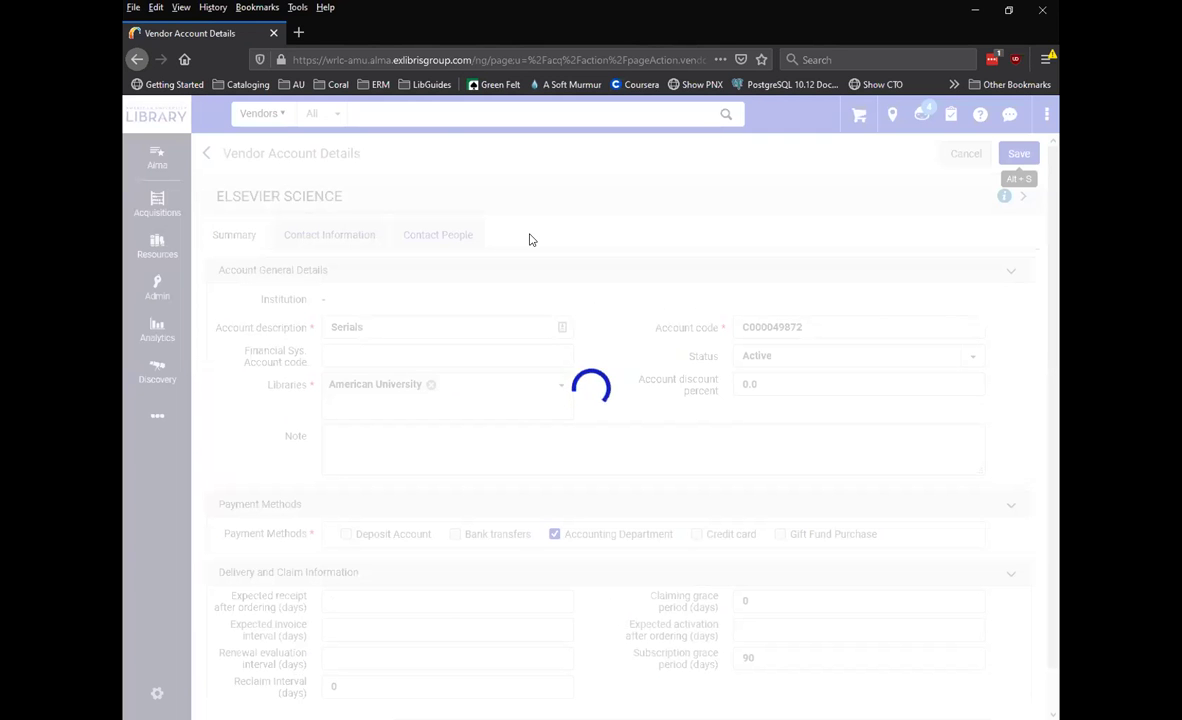
Review the Elsevier interface's administrative information, statistics information and inventory, and save the interface record.
{"action": "scroll", "coordinate": [372, 559], "scroll_direction": "down", "scroll_amount": 5}
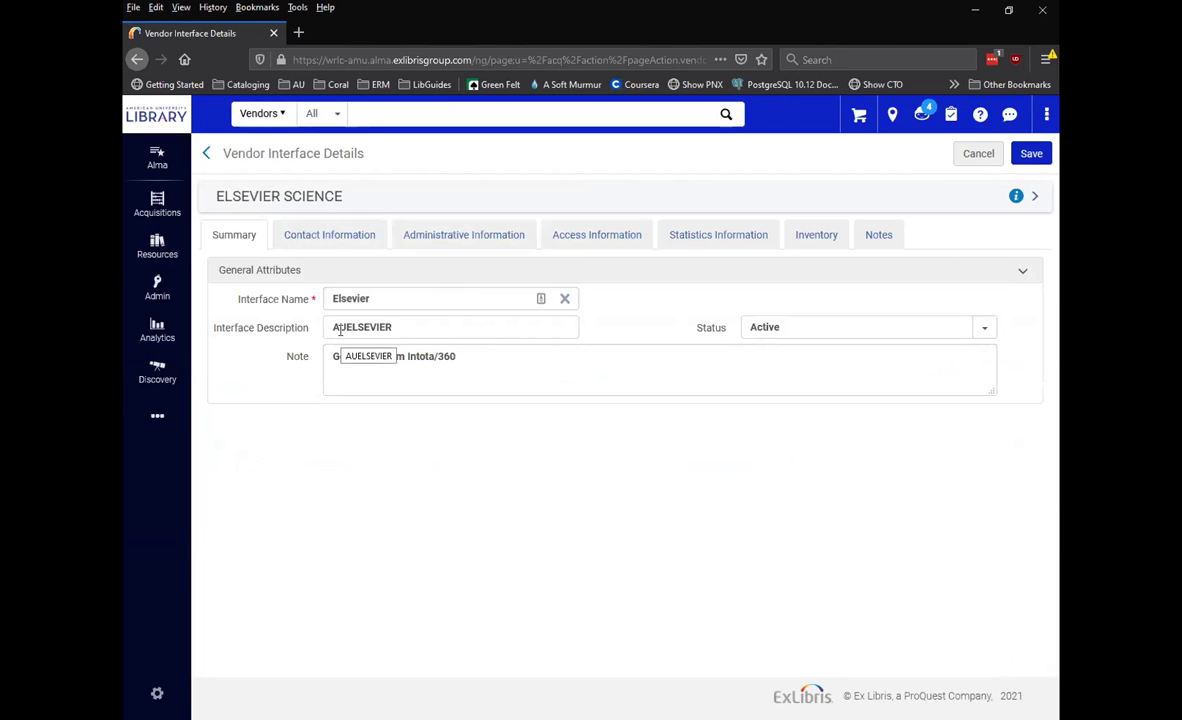
{"action": "left_click", "coordinate": [455, 242]}
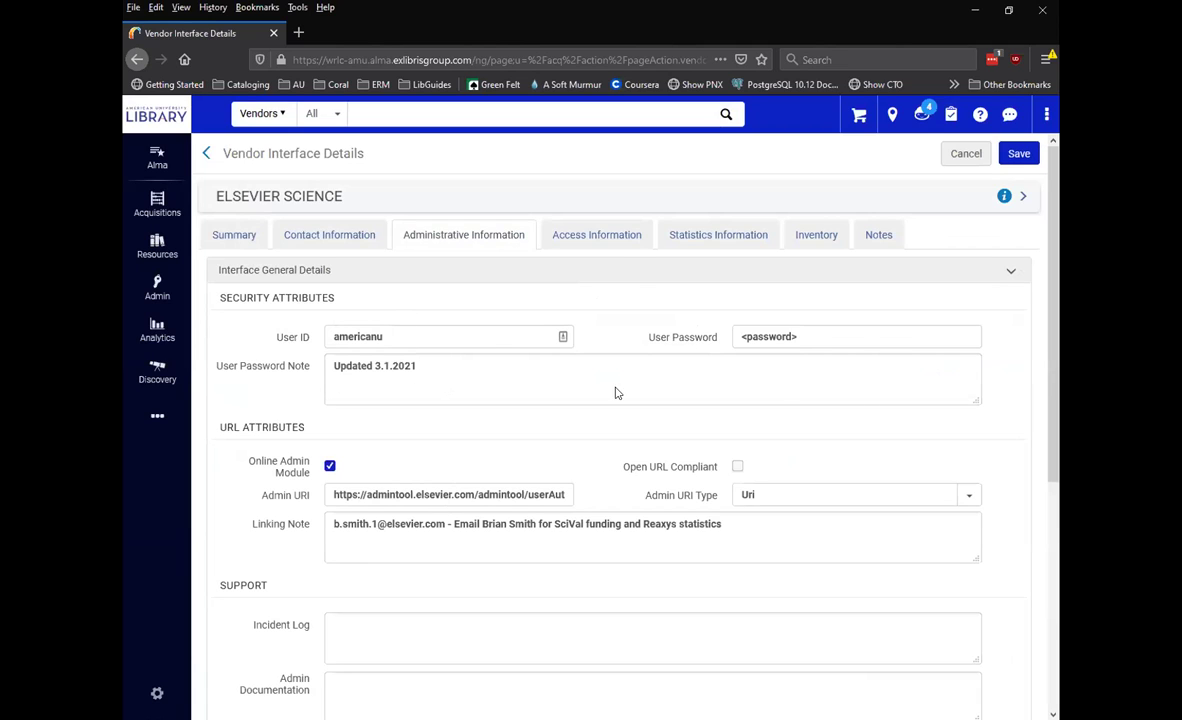
{"action": "left_click", "coordinate": [692, 247]}
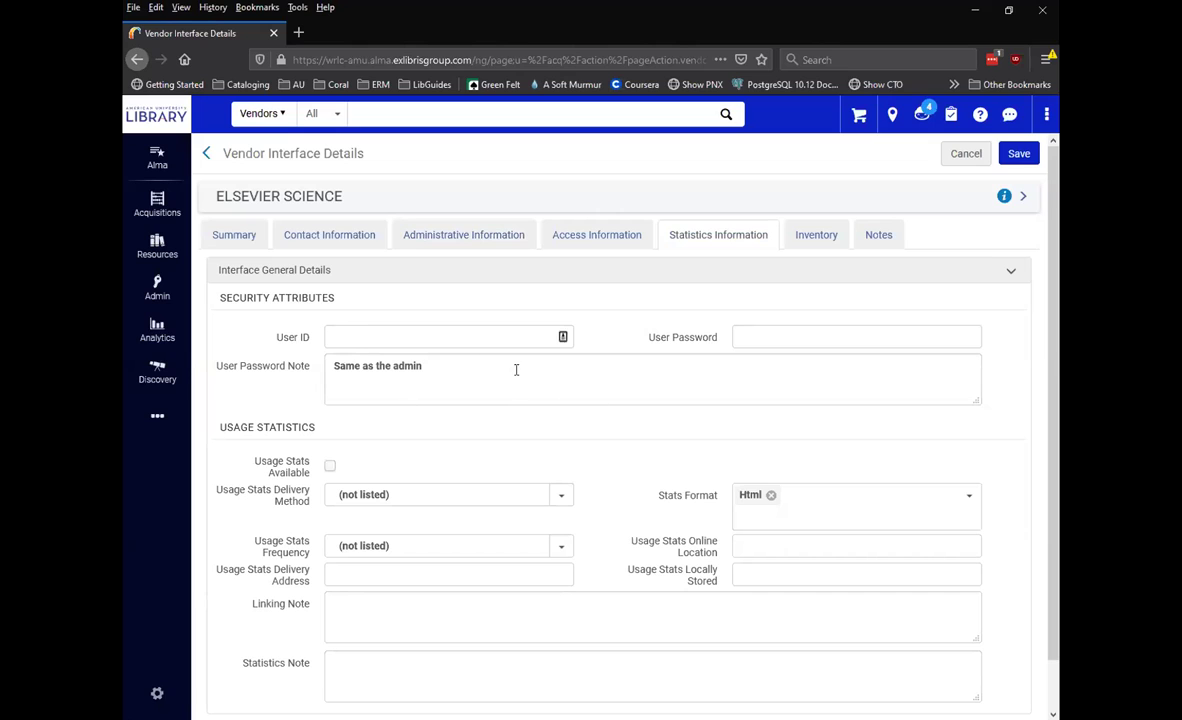
{"action": "left_click", "coordinate": [818, 240]}
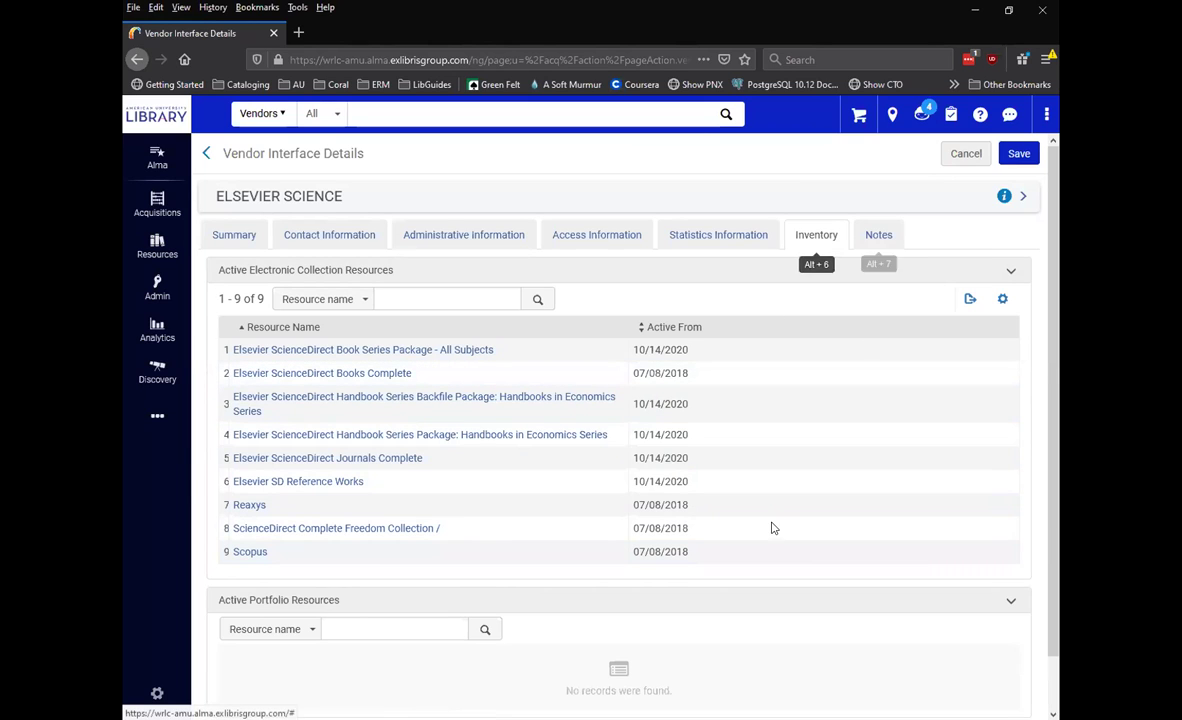
{"action": "left_click", "coordinate": [1006, 156]}
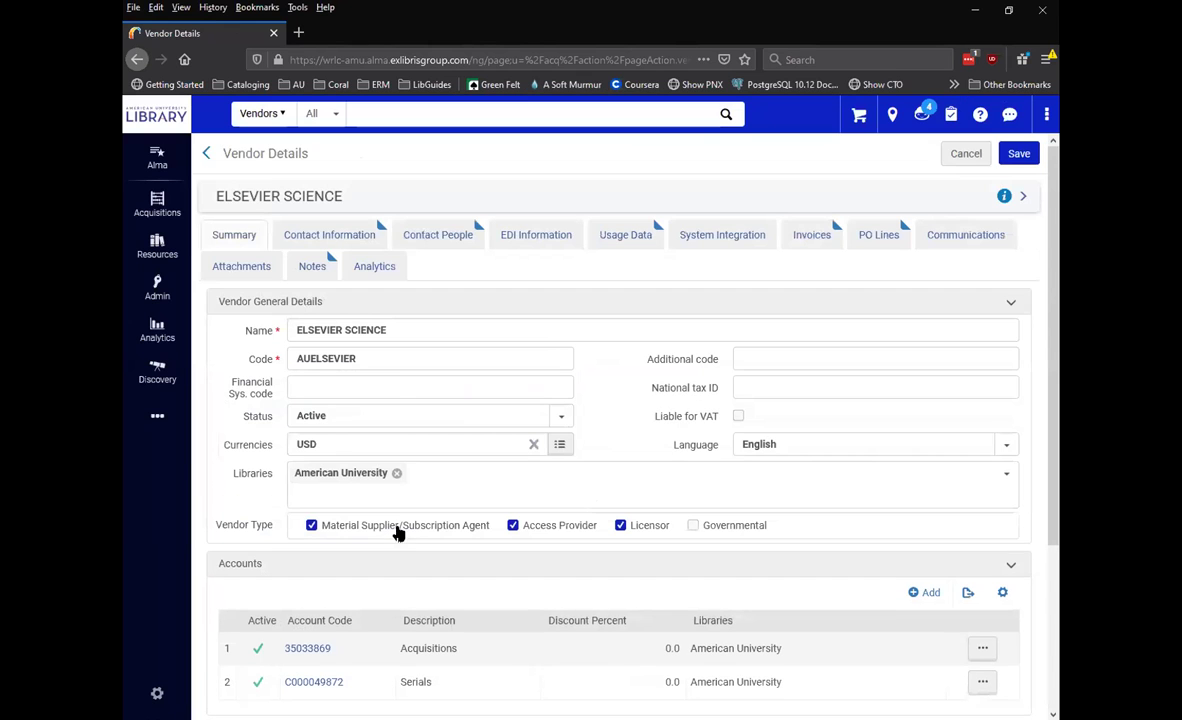
Review the vendor's contact information, collapsing the Addresses and Phone Numbers sections to reach the email addresses.
{"action": "left_click", "coordinate": [340, 236]}
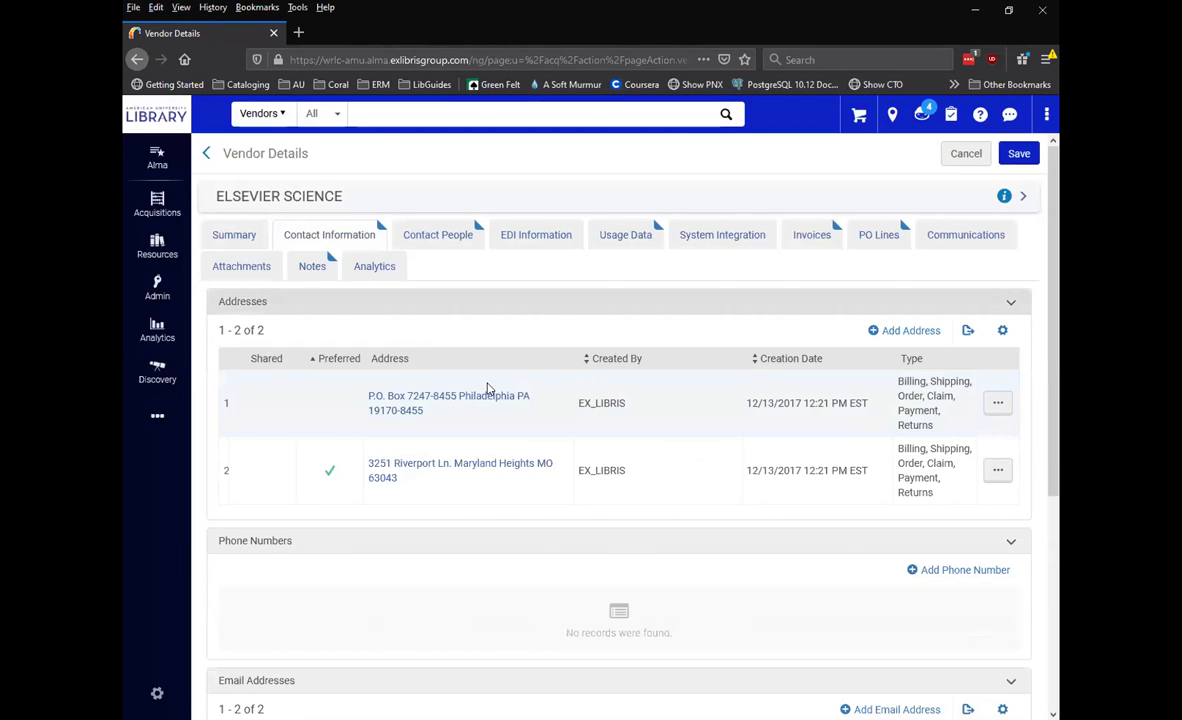
{"action": "left_click", "coordinate": [264, 301]}
{"action": "left_click", "coordinate": [264, 340]}
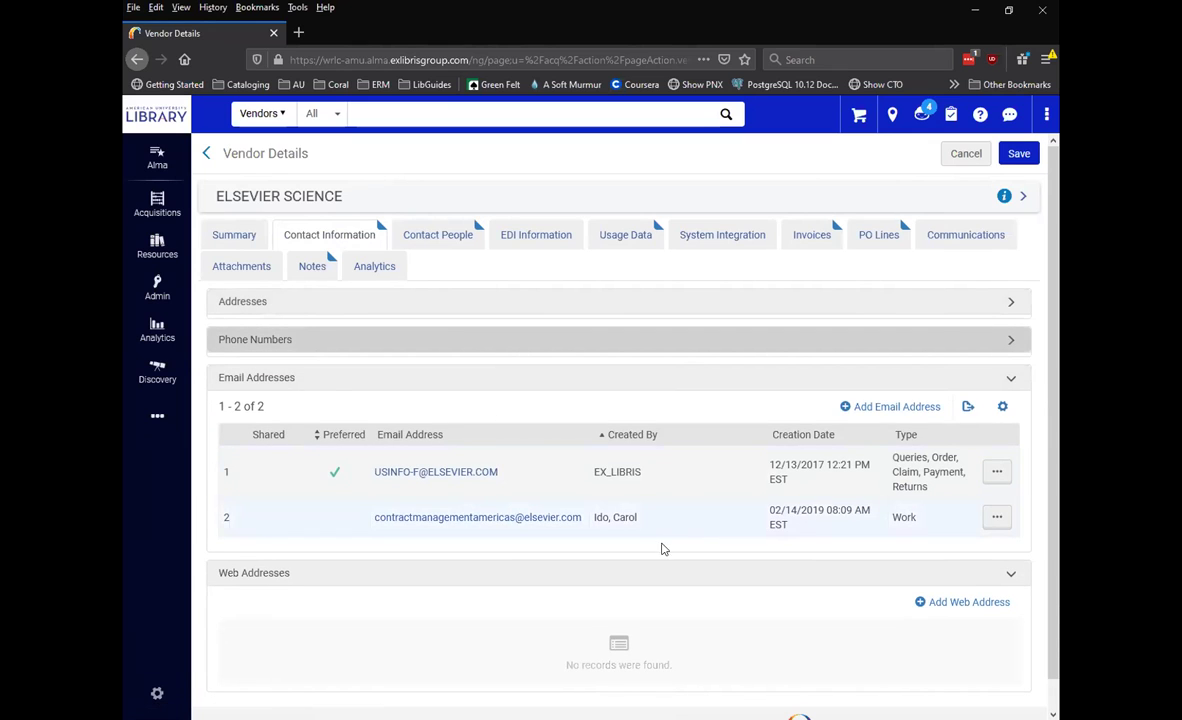
{"action": "left_click", "coordinate": [333, 388]}
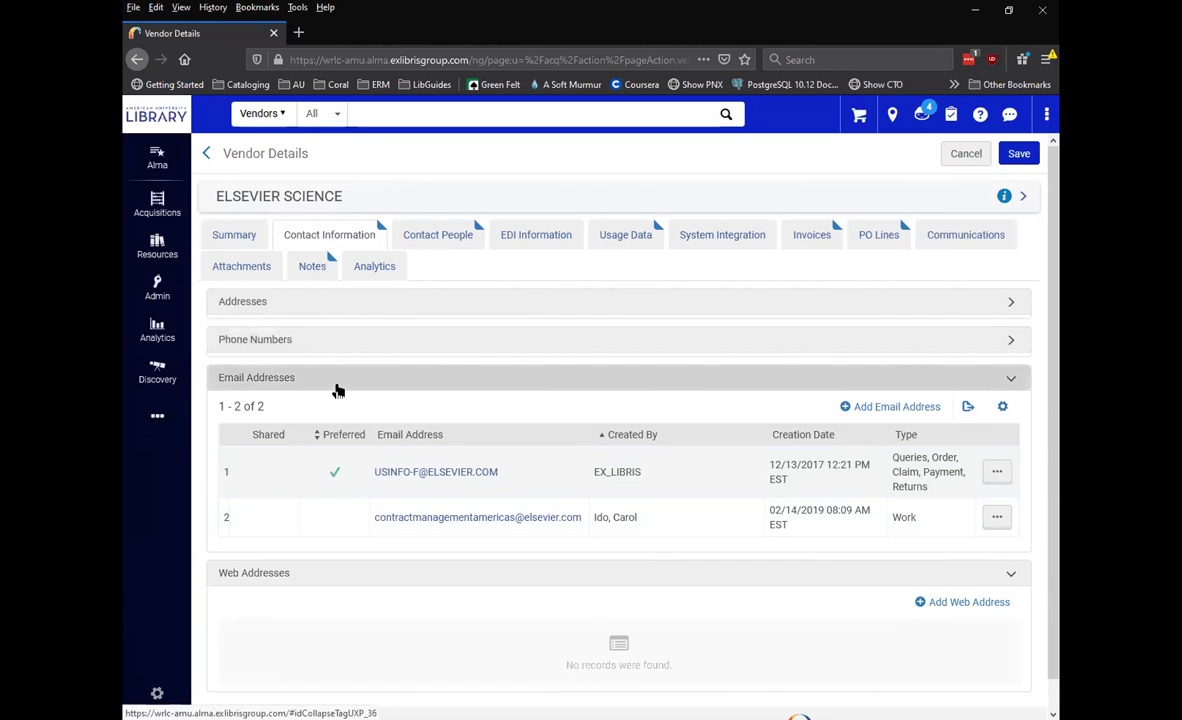
Check which URL types are offered for a new vendor web address, and close the form without adding one.
{"action": "left_click", "coordinate": [945, 446]}
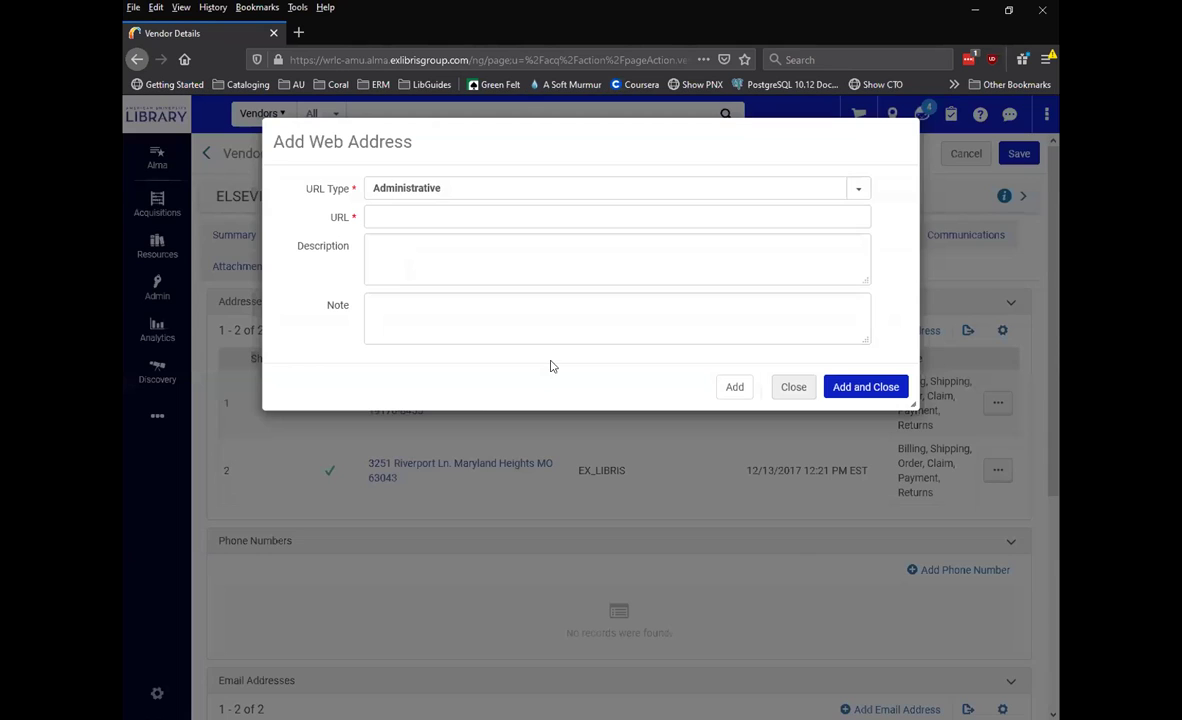
{"action": "left_click", "coordinate": [599, 190]}
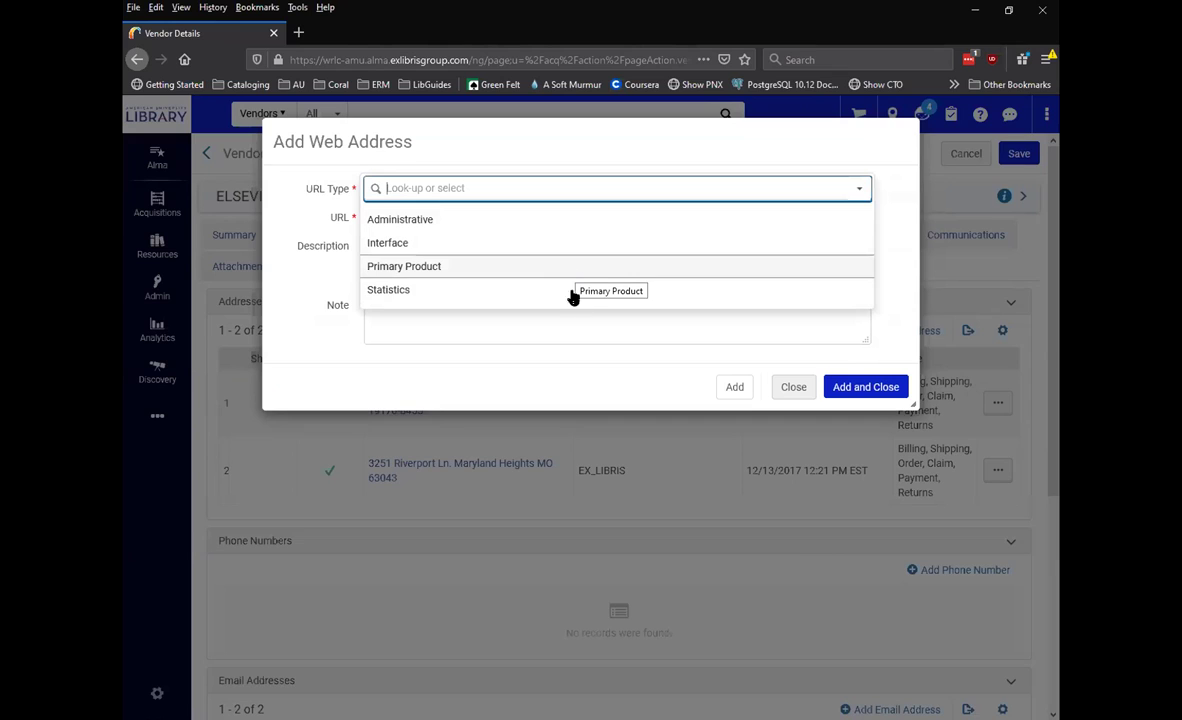
{"action": "left_click", "coordinate": [789, 388]}
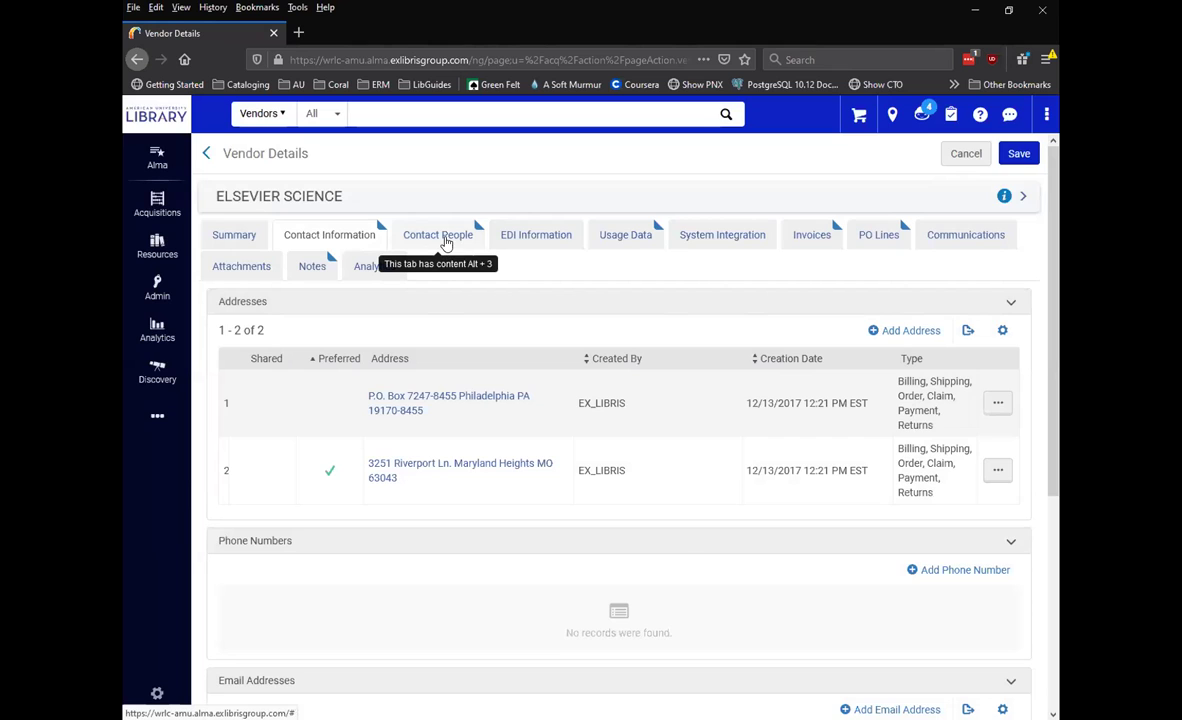
Examine the vendor's contact people list and compare it with the general addresses in the contact information.
{"action": "left_click", "coordinate": [444, 243]}
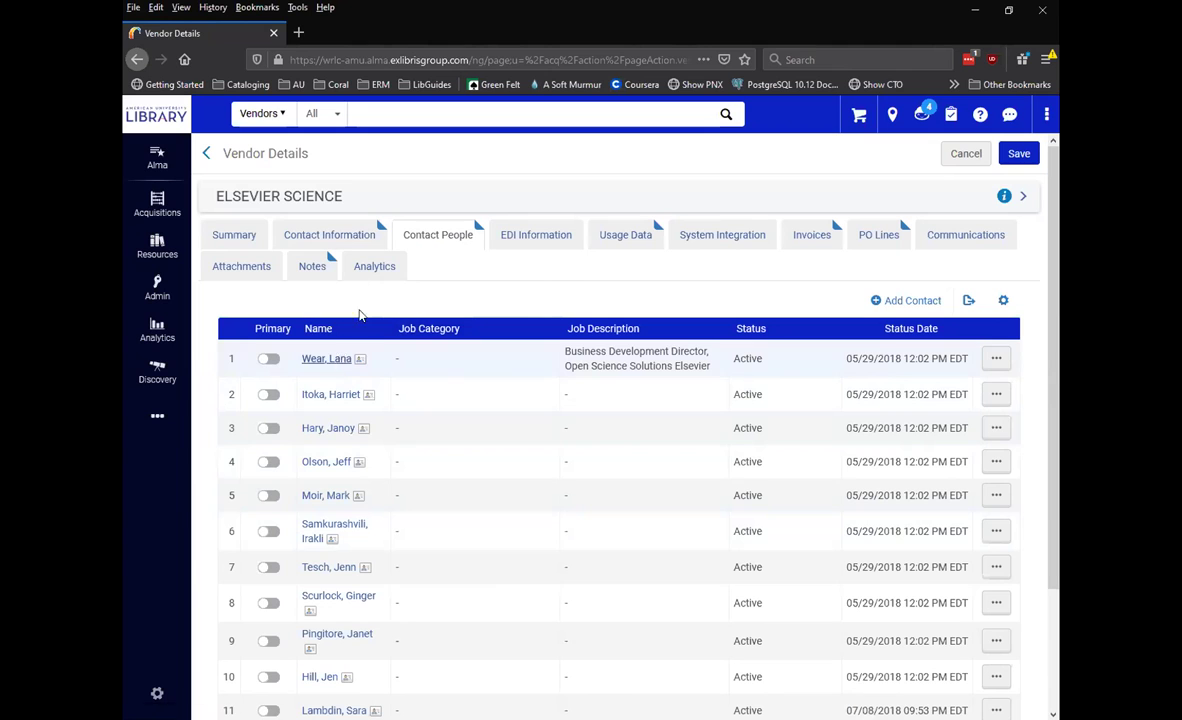
{"action": "left_click", "coordinate": [349, 240]}
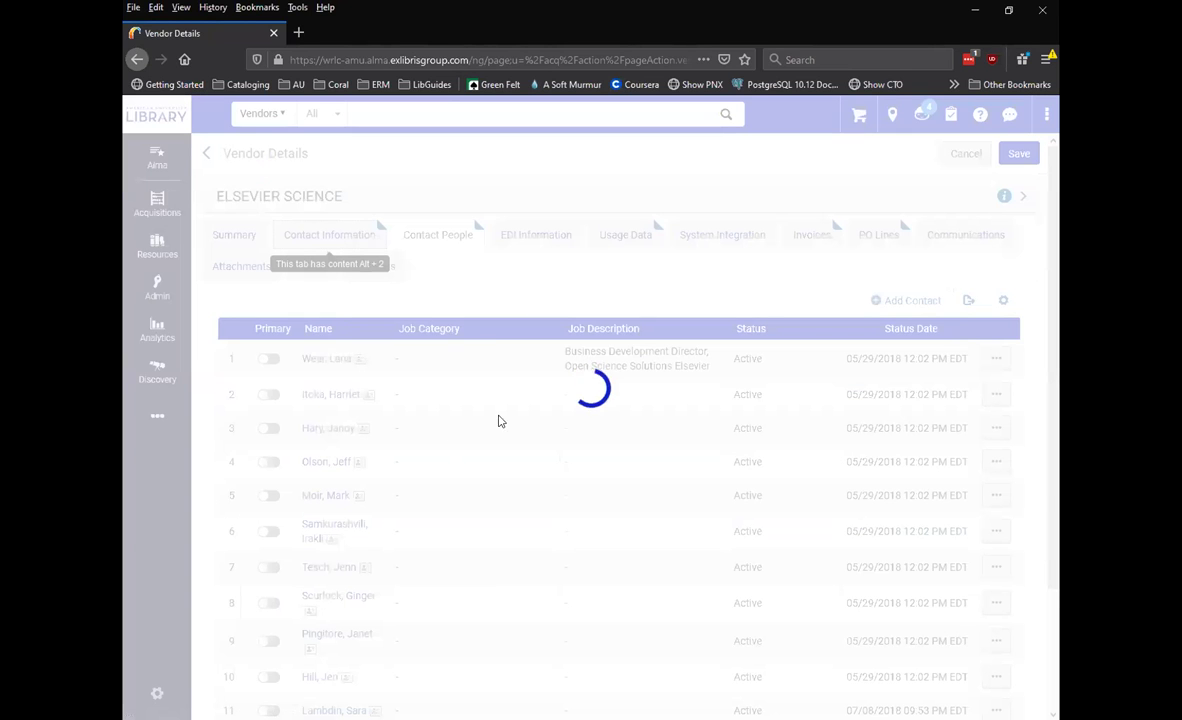
{"action": "scroll", "coordinate": [470, 660], "scroll_direction": "down", "scroll_amount": 3}
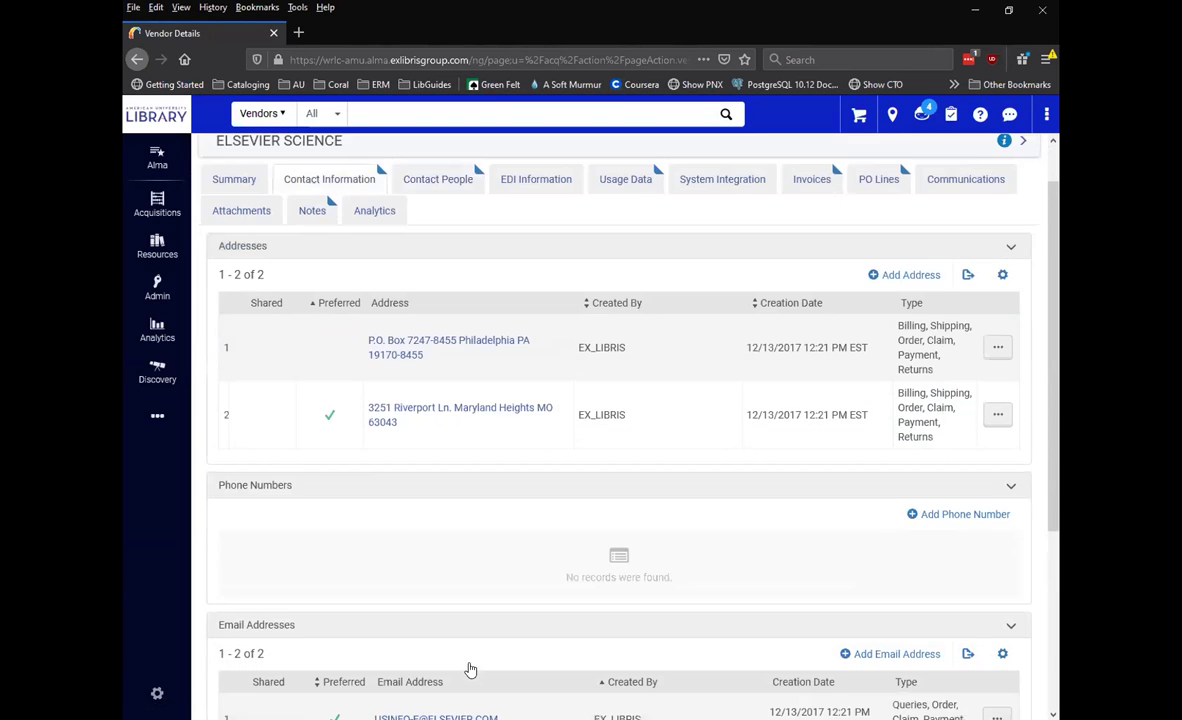
{"action": "scroll", "coordinate": [511, 620], "scroll_direction": "up", "scroll_amount": 1}
{"action": "scroll", "coordinate": [511, 620], "scroll_direction": "up", "scroll_amount": 1}
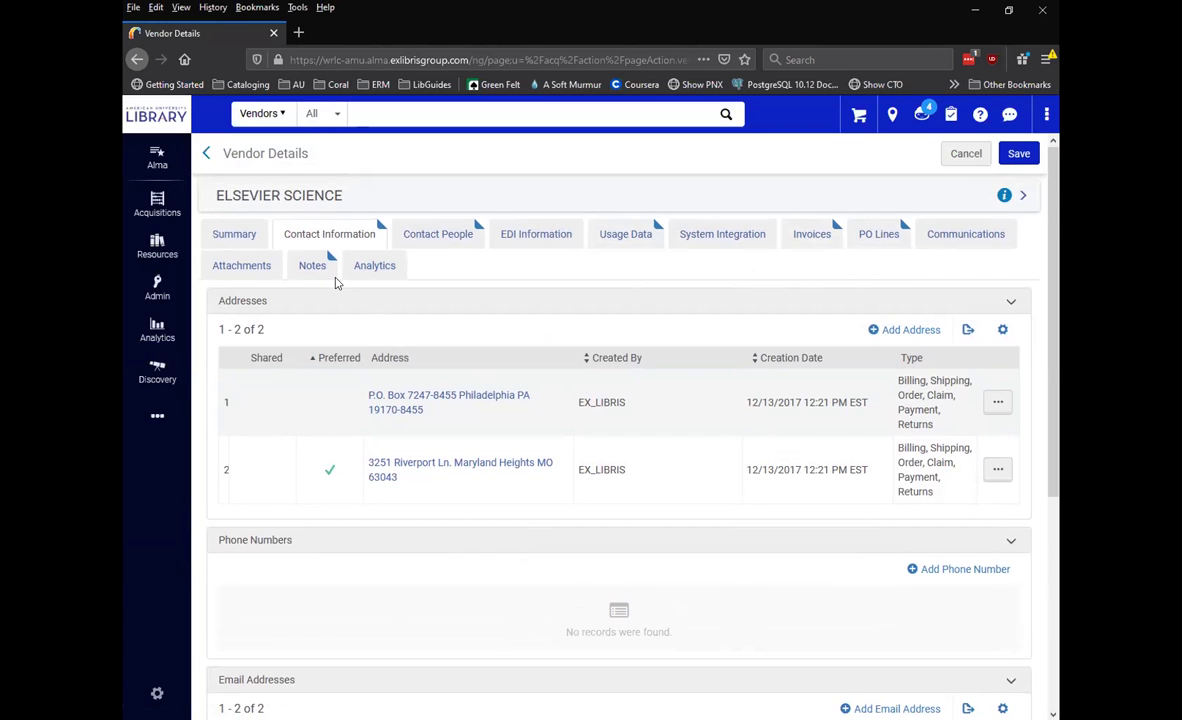
Read the SUSHI setup note in the vendor's notes and save the vendor record.
{"action": "left_click", "coordinate": [291, 272]}
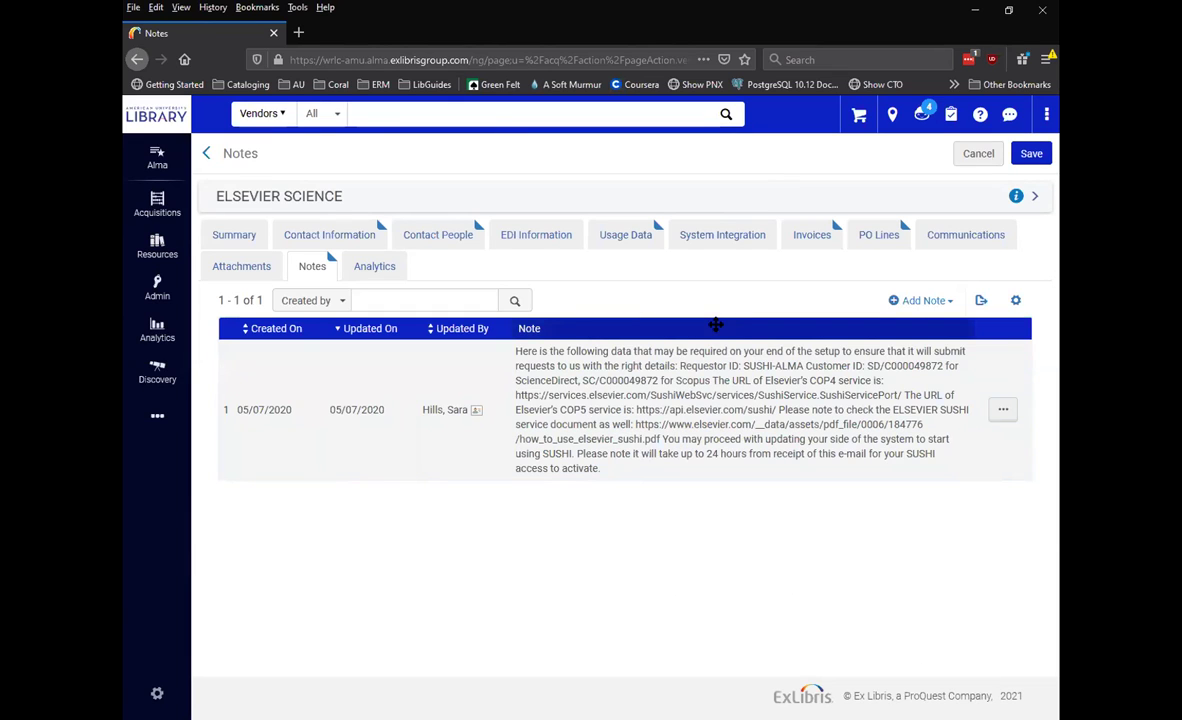
{"action": "left_click", "coordinate": [1031, 153]}
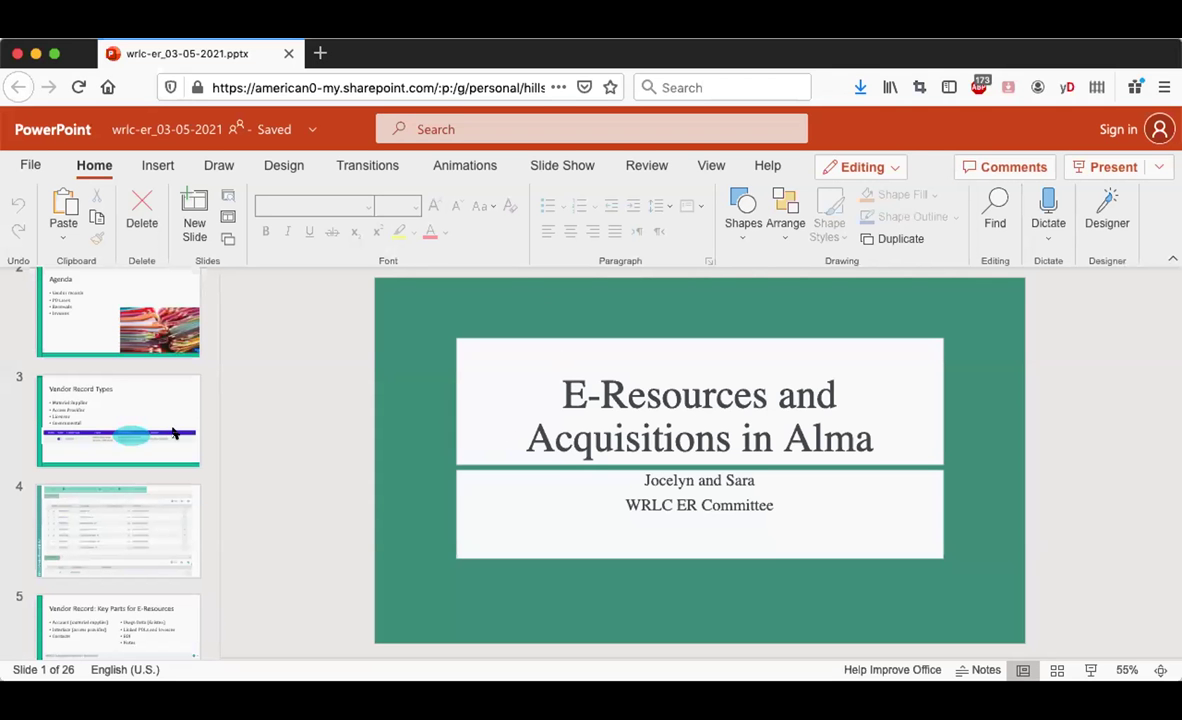
Switch to the wrlc-er_03-05-2021 PowerPoint presentation and start the slide show from slide 10, PO Lines.
{"action": "scroll", "coordinate": [135, 483], "scroll_direction": "down", "scroll_amount": 10}
{"action": "left_click", "coordinate": [130, 487]}
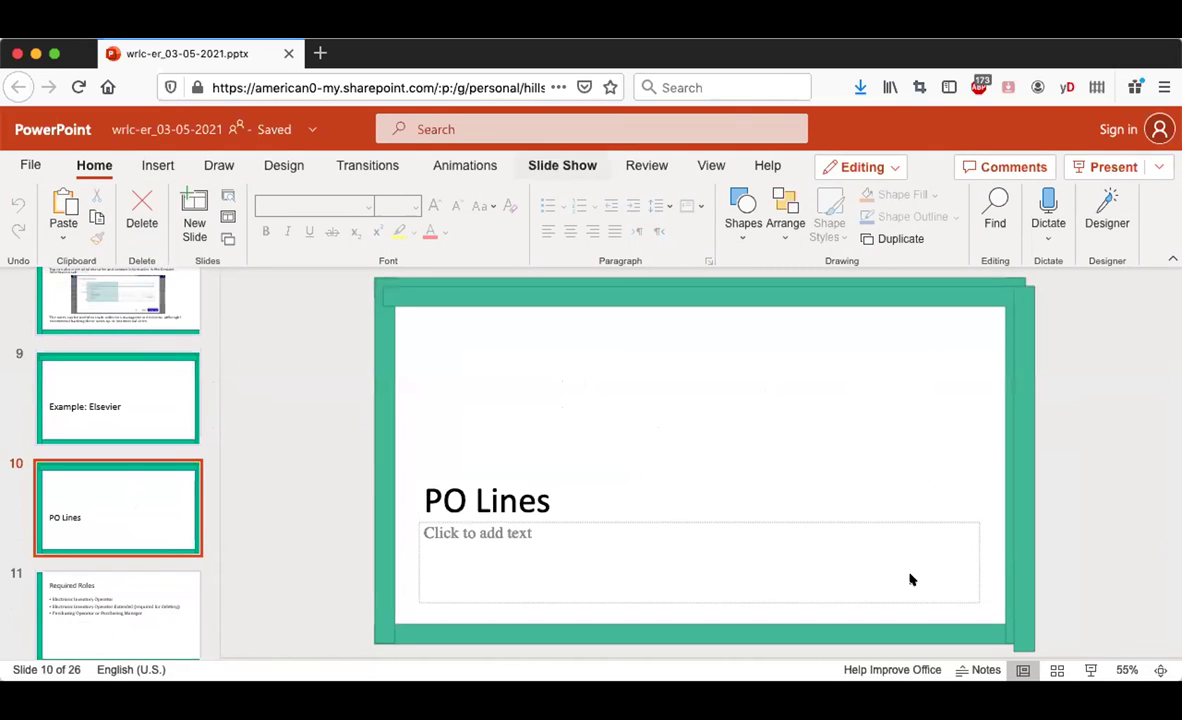
{"action": "left_click", "coordinate": [1090, 669]}
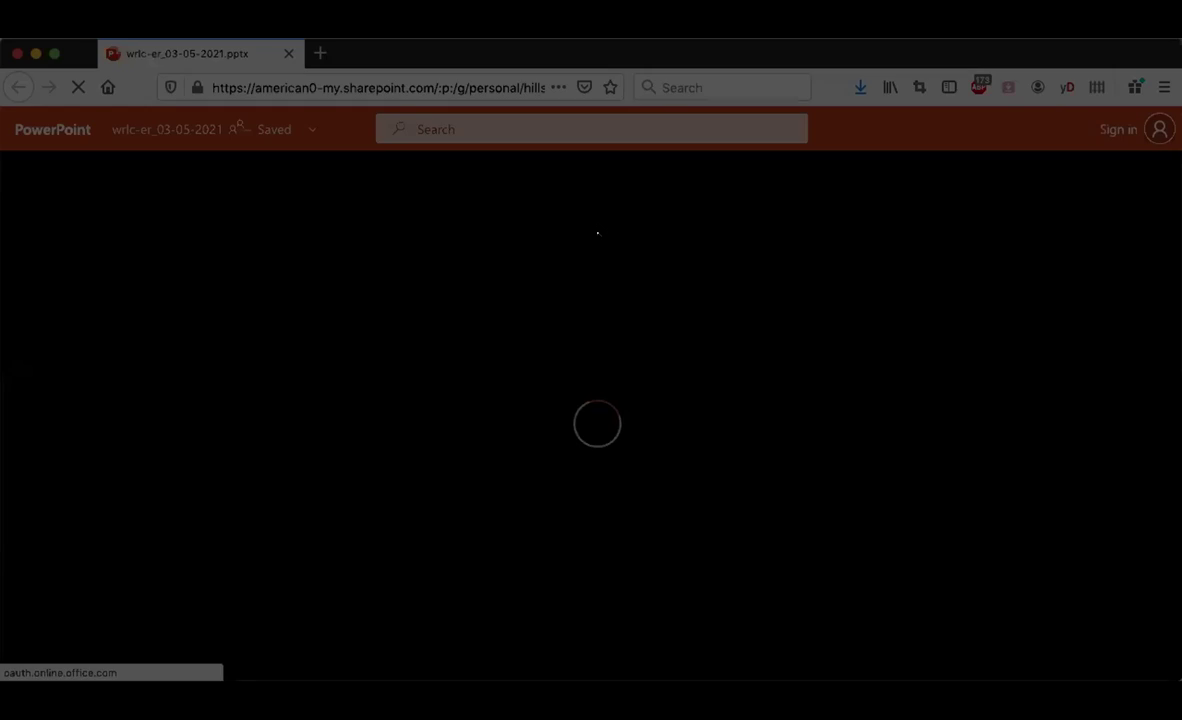
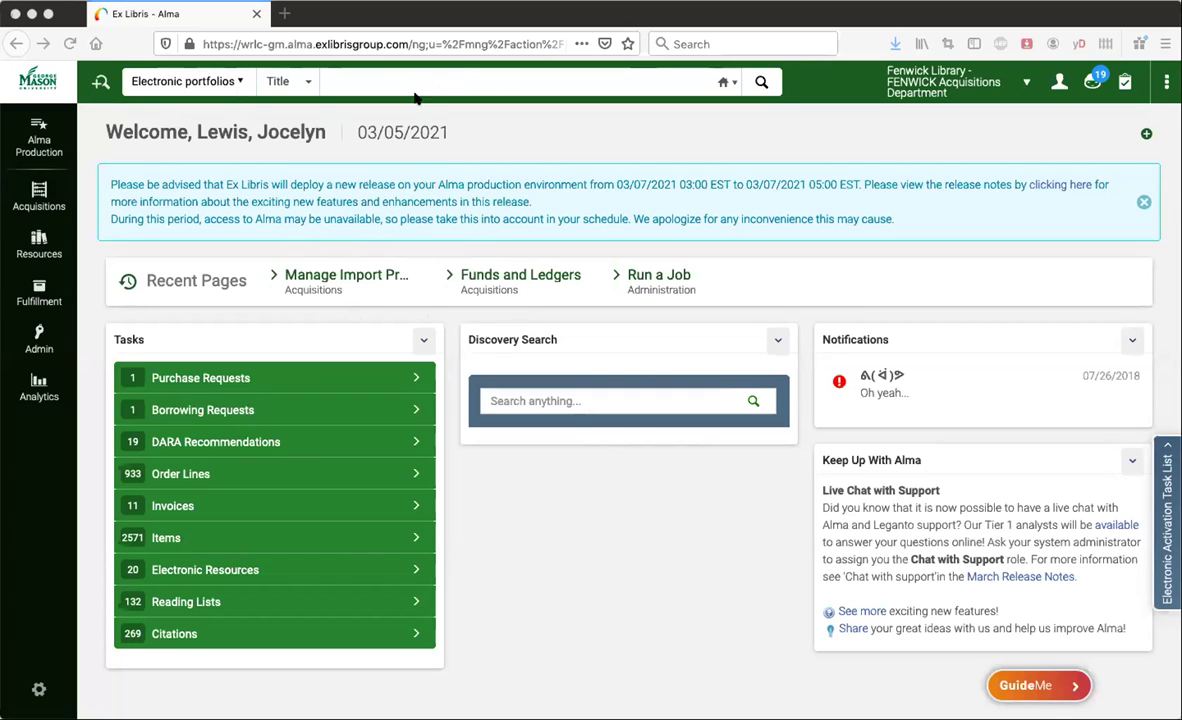
{"action": "left_click", "coordinate": [203, 81]}
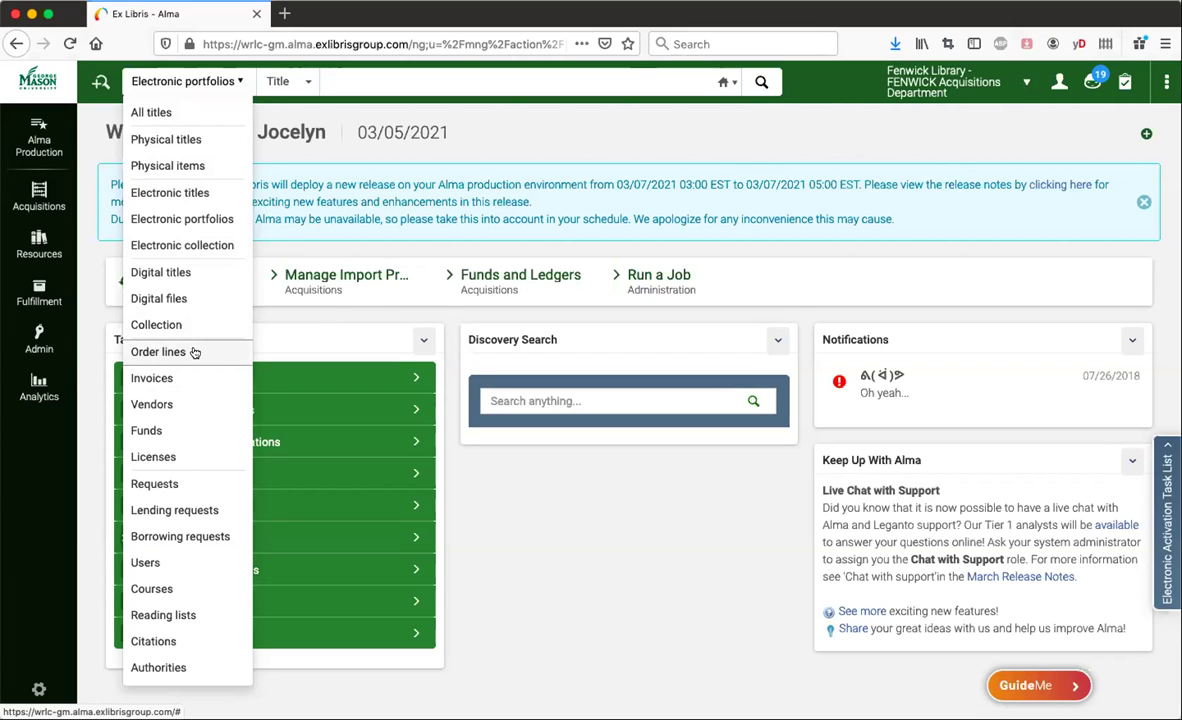
{"action": "left_click", "coordinate": [198, 228]}
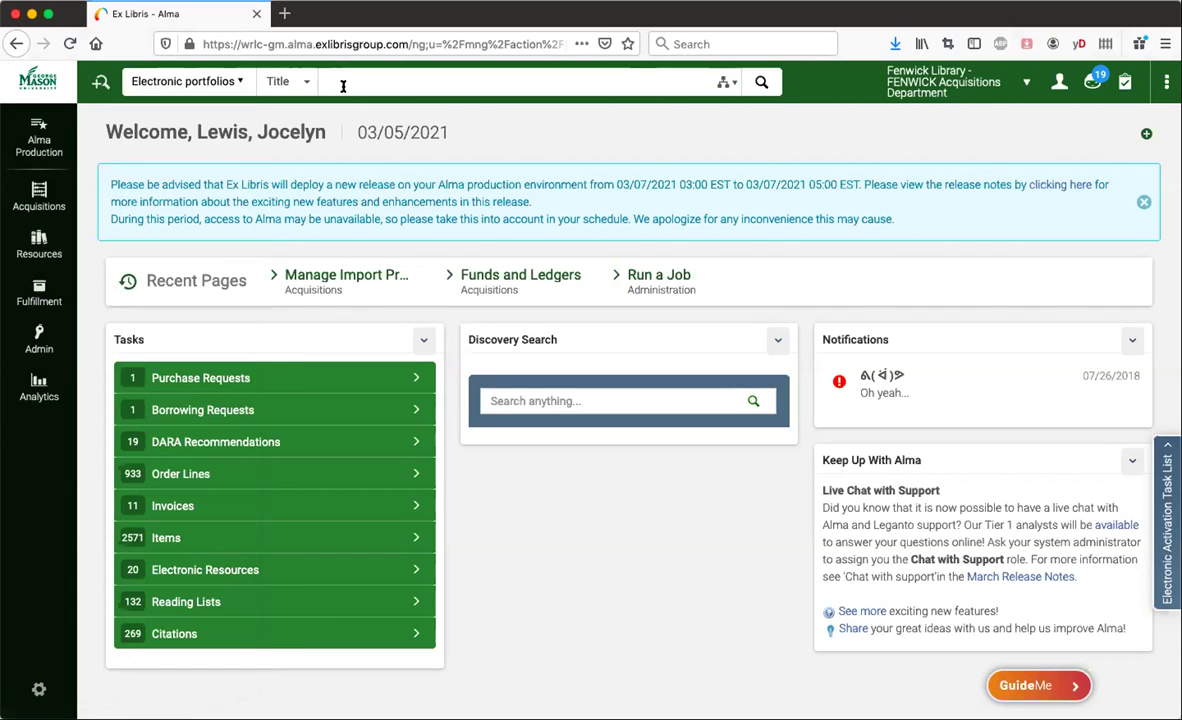
{"action": "type", "text": "Use NURS12"}
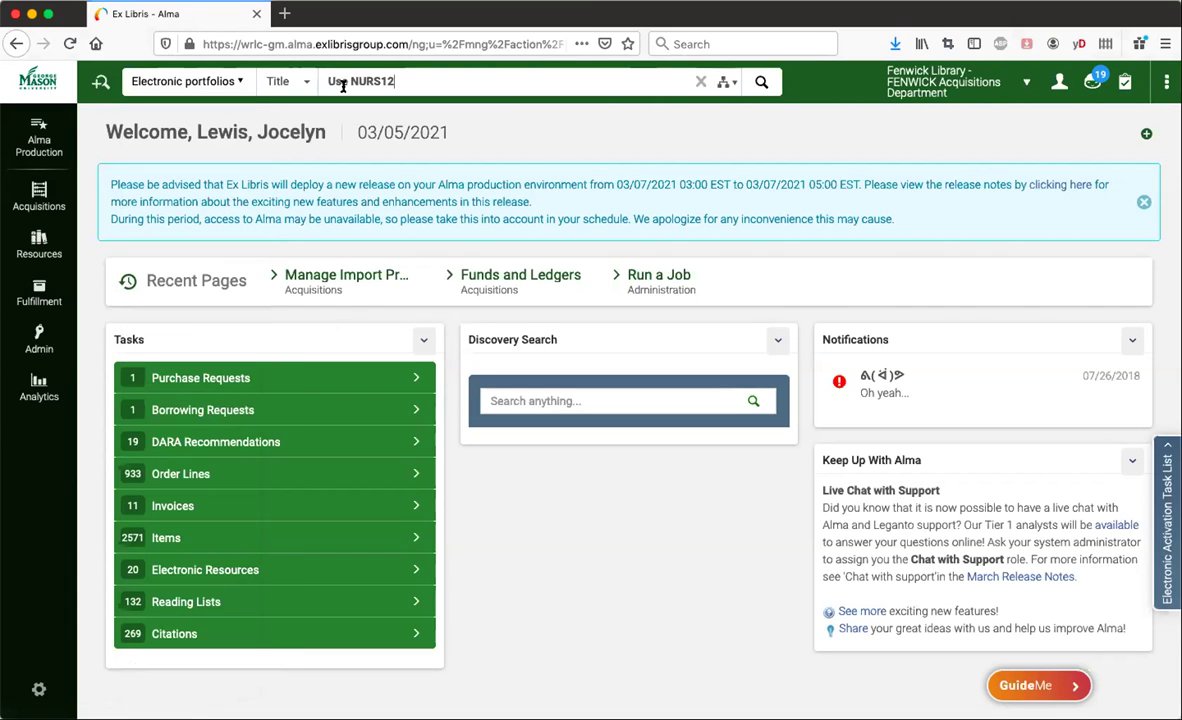
{"action": "key", "text": "BackSpace"}
{"action": "key", "text": "BackSpace"}
{"action": "key", "text": "BackSpace"}
{"action": "key", "text": "BackSpace"}
{"action": "key", "text": "BackSpace"}
{"action": "key", "text": "BackSpace"}
{"action": "key", "text": "BackSpace"}
{"action": "key", "text": "BackSpace"}
{"action": "key", "text": "BackSpace"}
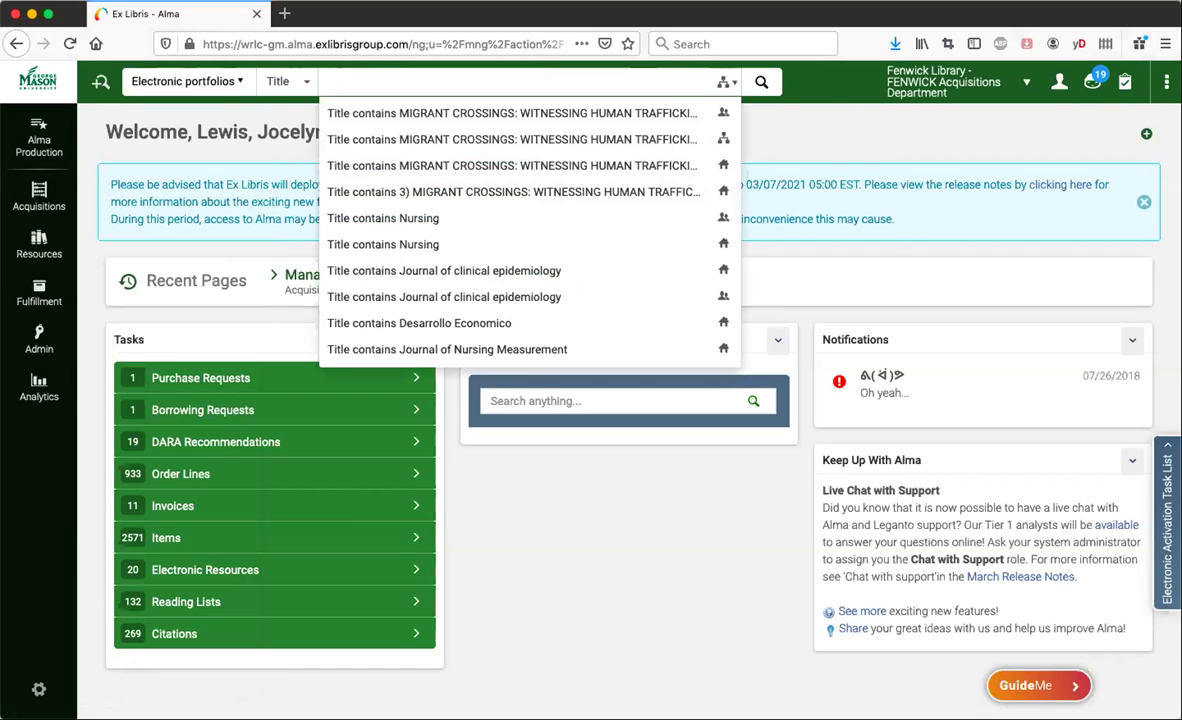
Search the institution's electronic portfolios and all titles for MIGRANT CROSSINGS: WITNESSING HUMAN TRAFFICKING IN THE U.S., and display its physical holdings.
{"action": "left_click", "coordinate": [458, 165]}
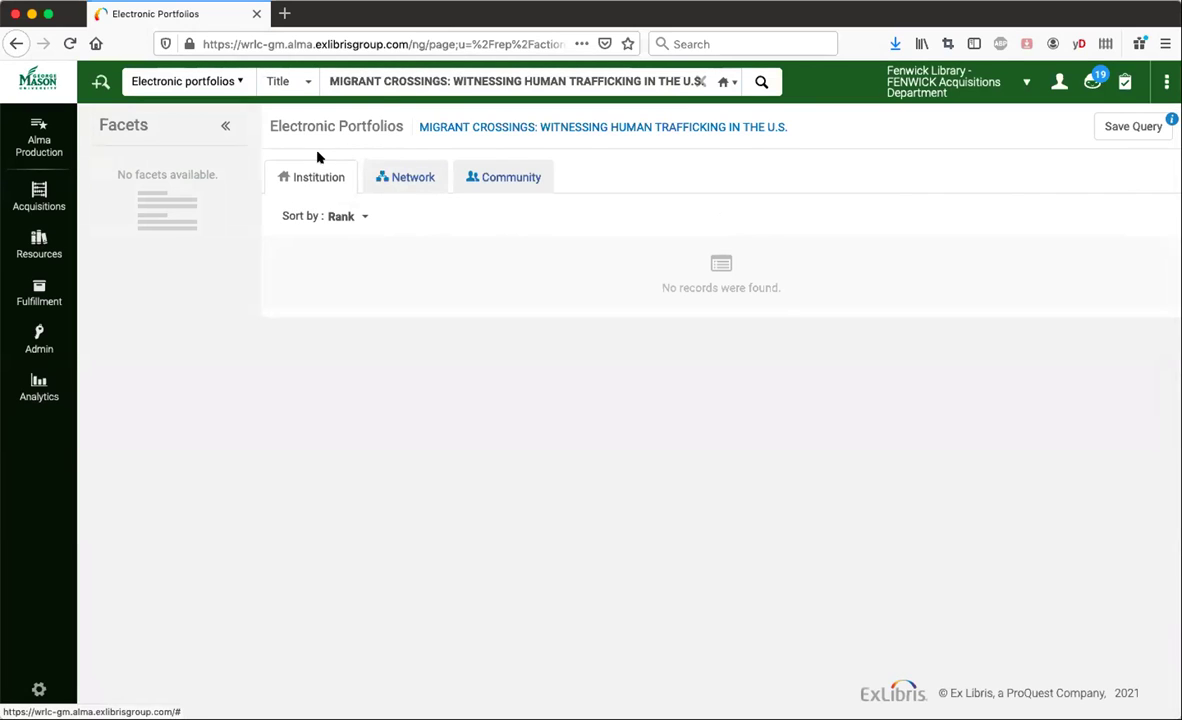
{"action": "left_click", "coordinate": [228, 84]}
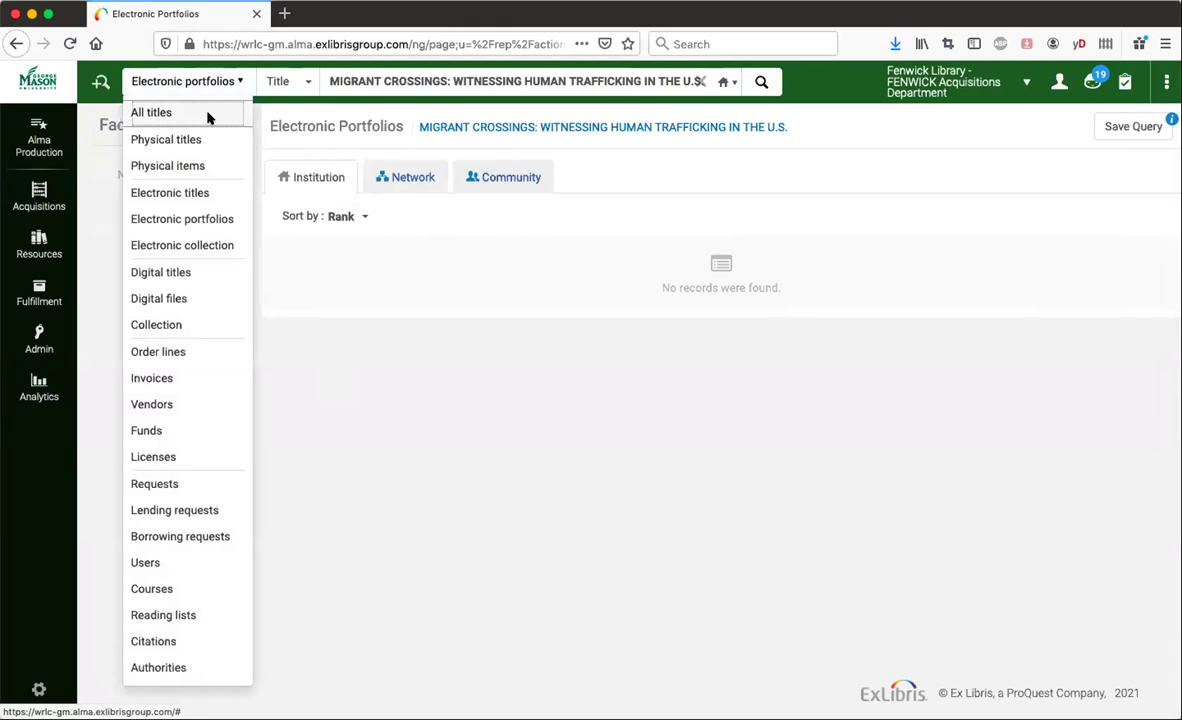
{"action": "left_click", "coordinate": [151, 112]}
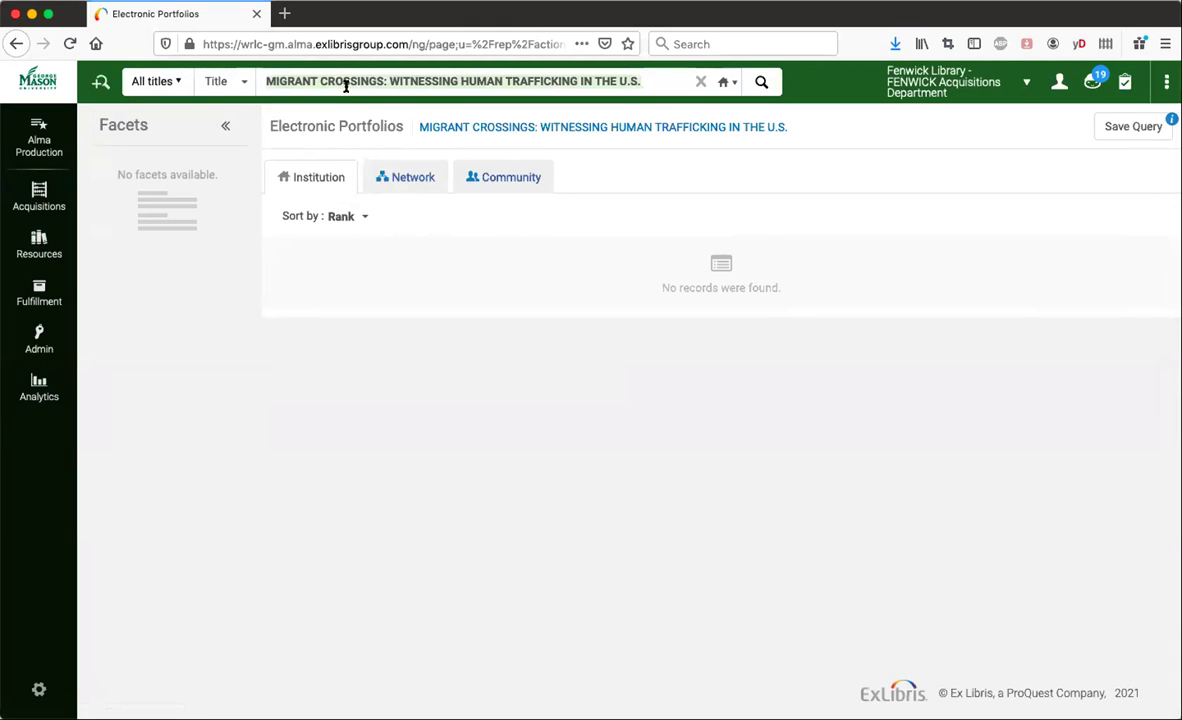
{"action": "left_click", "coordinate": [762, 84]}
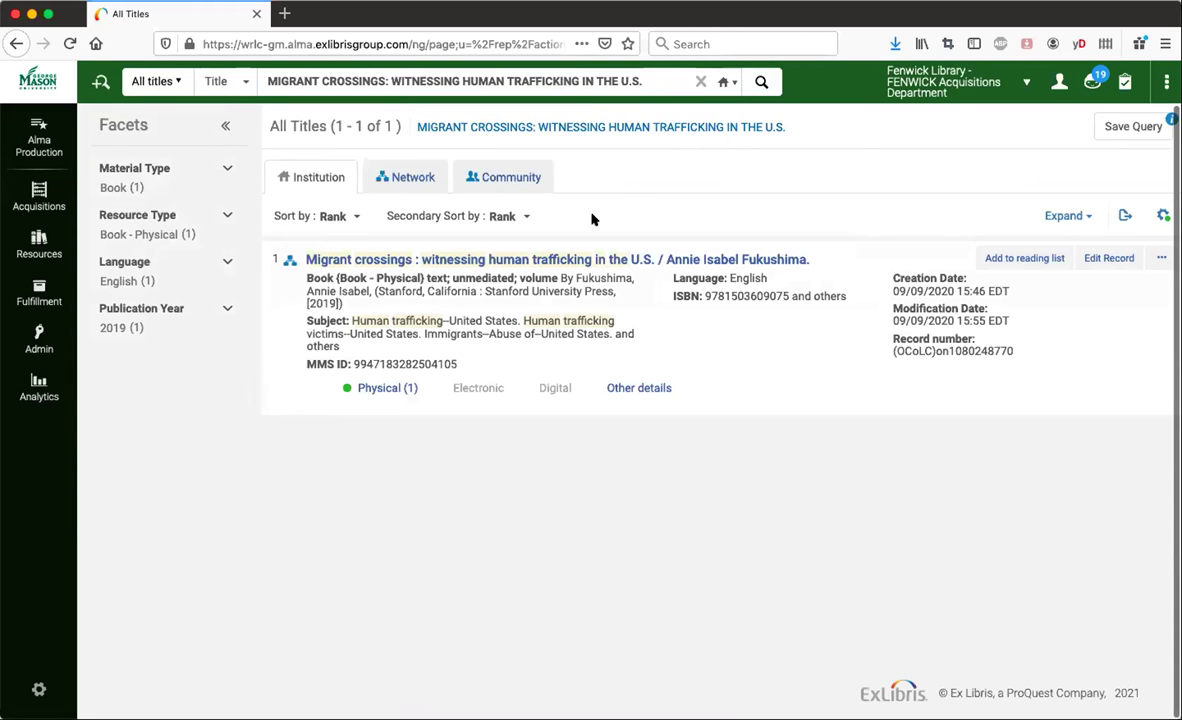
{"action": "left_click", "coordinate": [400, 394]}
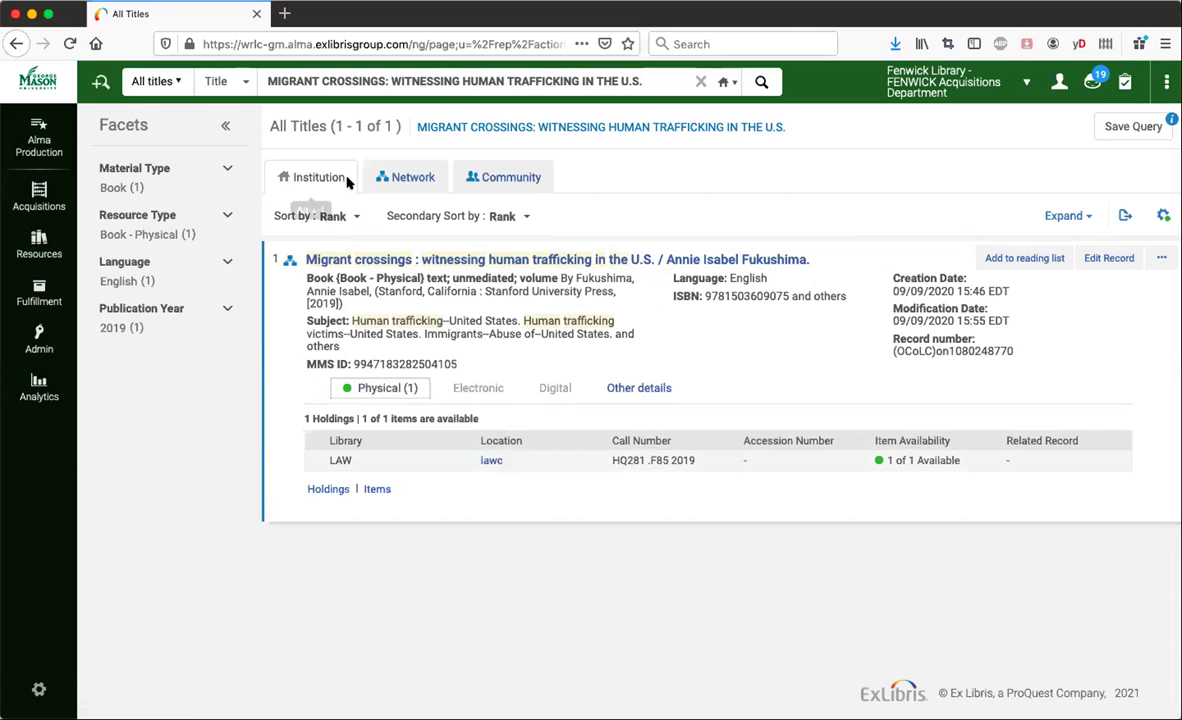
Search electronic portfolios for the Migrant Crossings title in the Institution, Network and Community zones.
{"action": "left_click", "coordinate": [173, 91]}
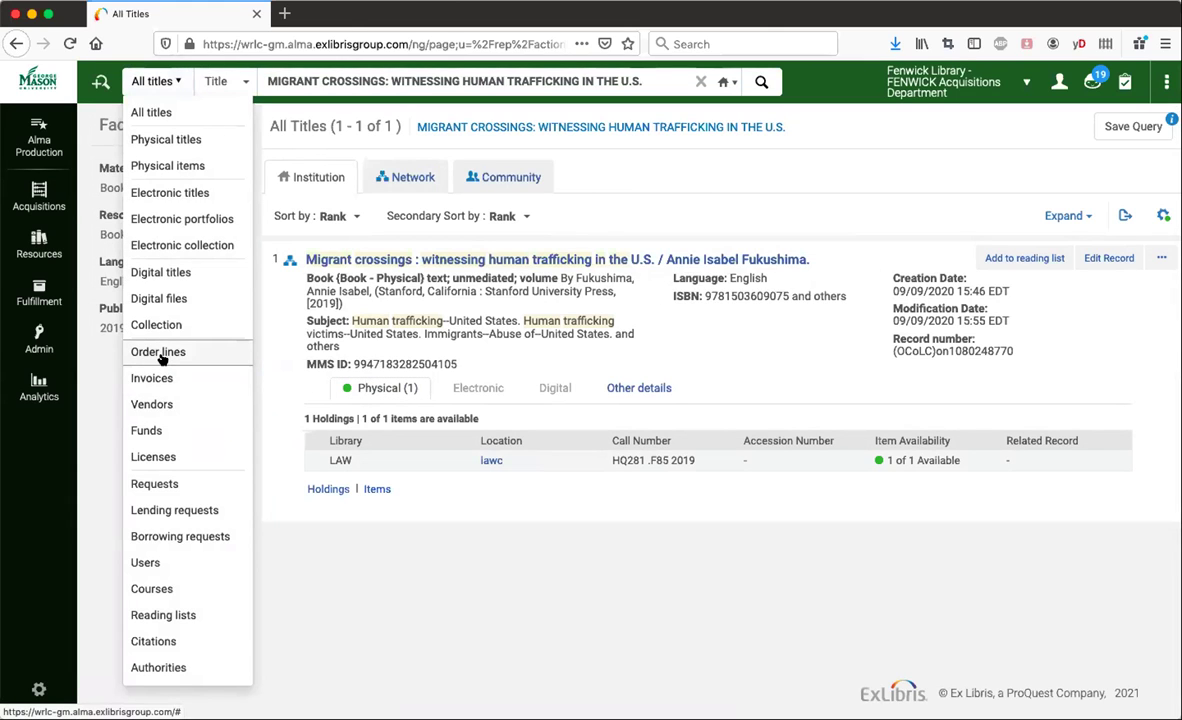
{"action": "left_click", "coordinate": [213, 227]}
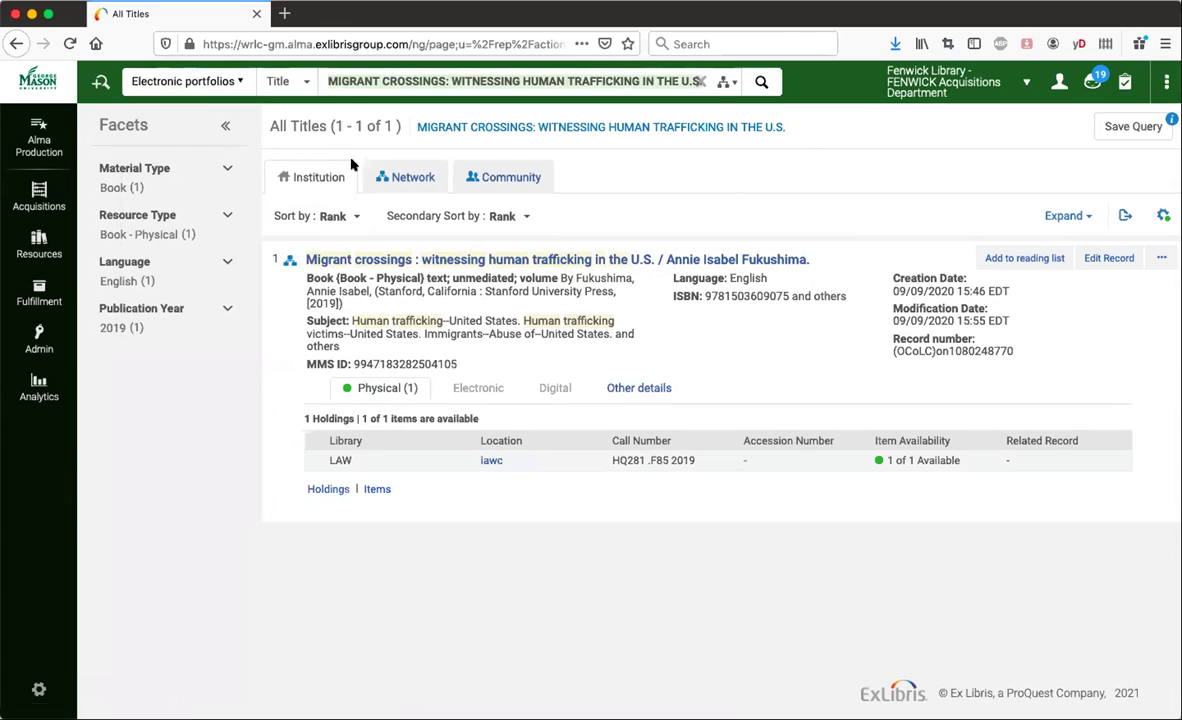
{"action": "left_click", "coordinate": [729, 86]}
{"action": "left_click", "coordinate": [748, 132]}
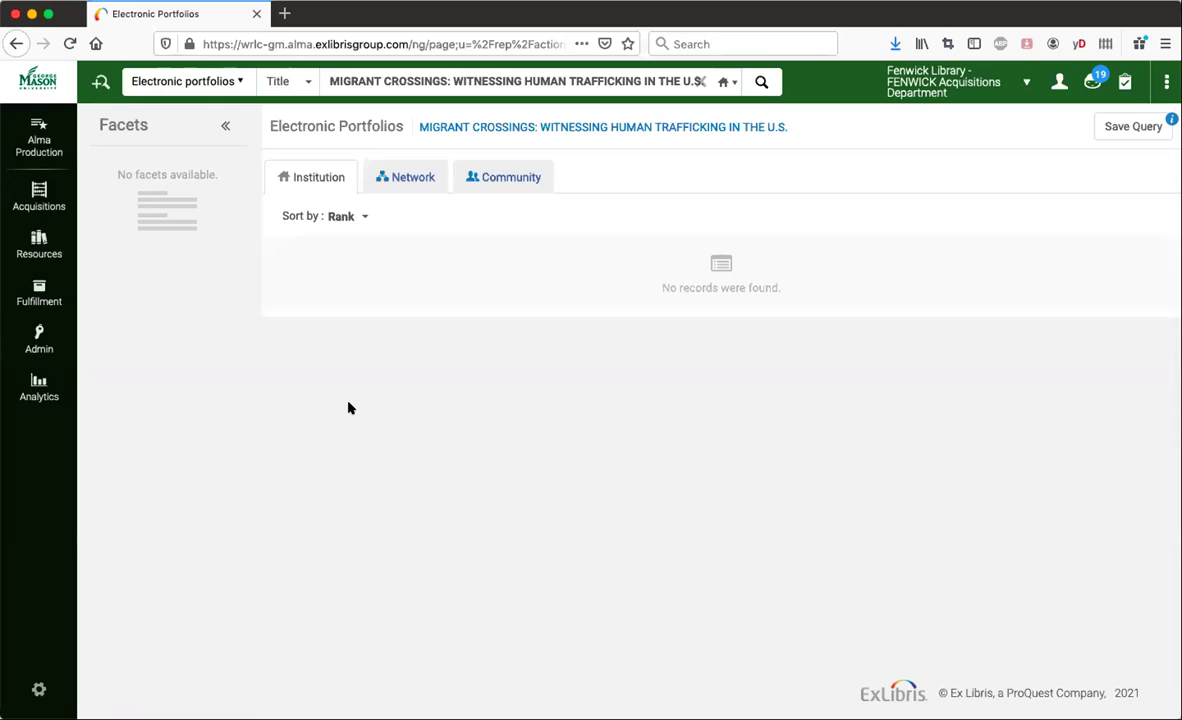
{"action": "left_click", "coordinate": [390, 172]}
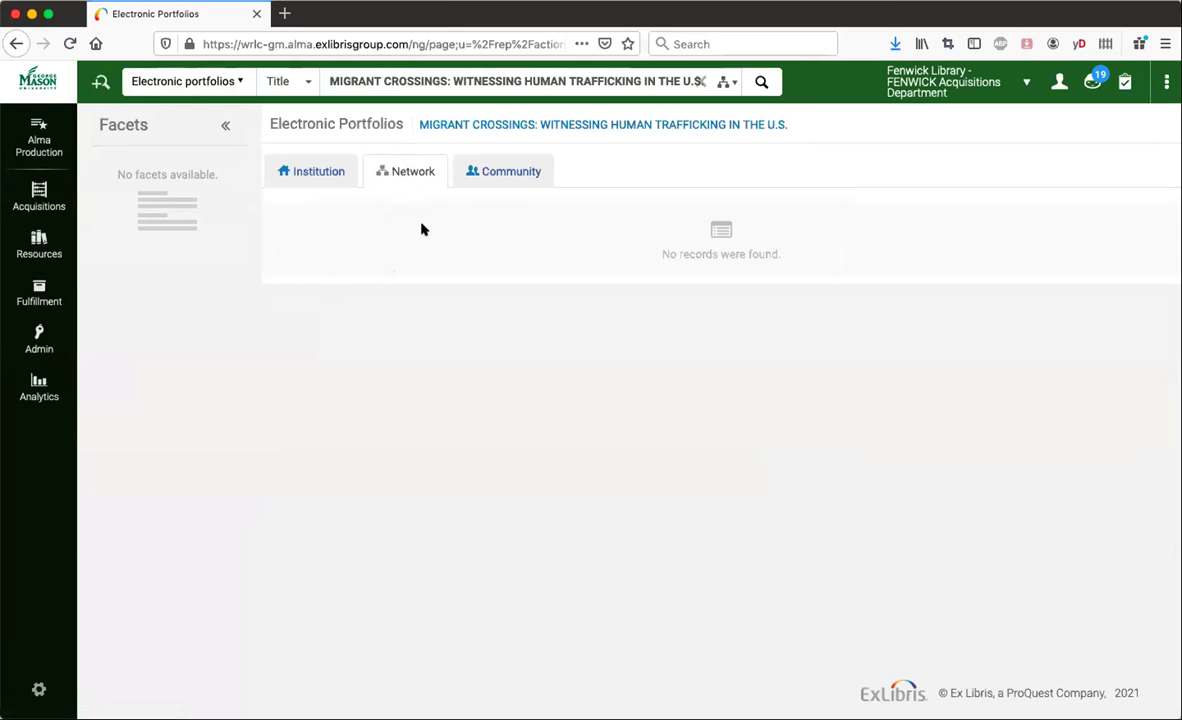
{"action": "left_click", "coordinate": [503, 180]}
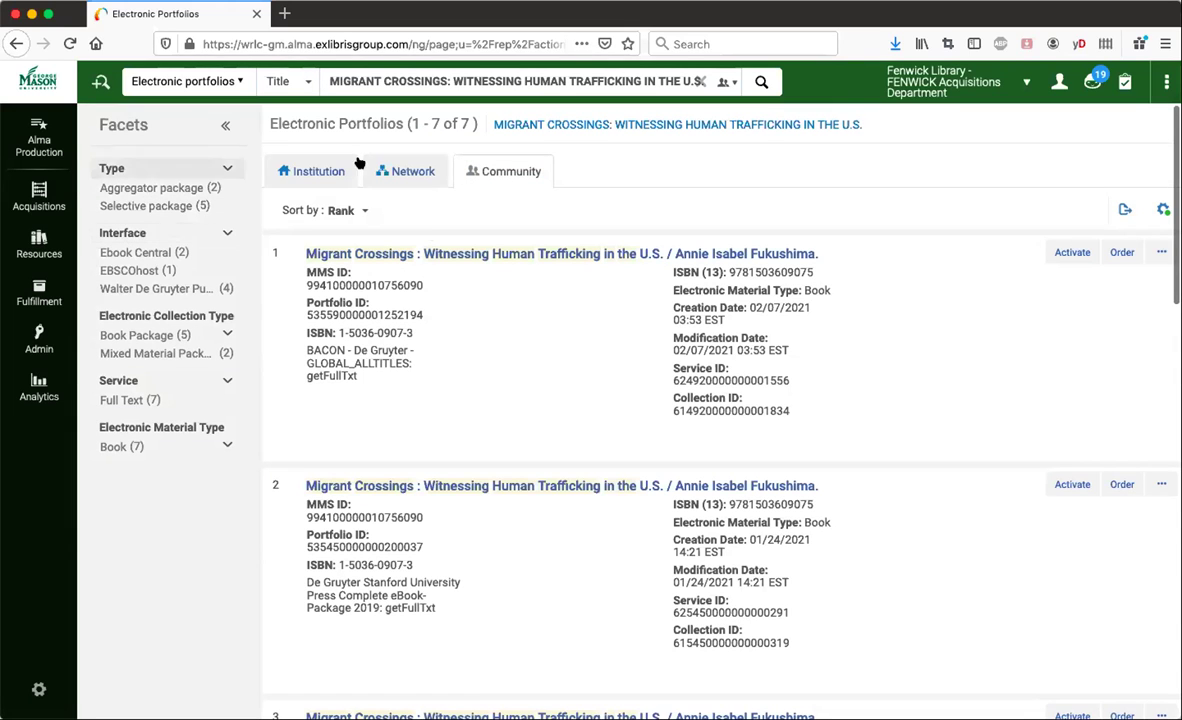
Filter the Community results to the Ebook Central interface and find the Ebook Central Perpetual, DDA and Subscription Titles portfolio.
{"action": "scroll", "coordinate": [466, 398], "scroll_direction": "down", "scroll_amount": 3}
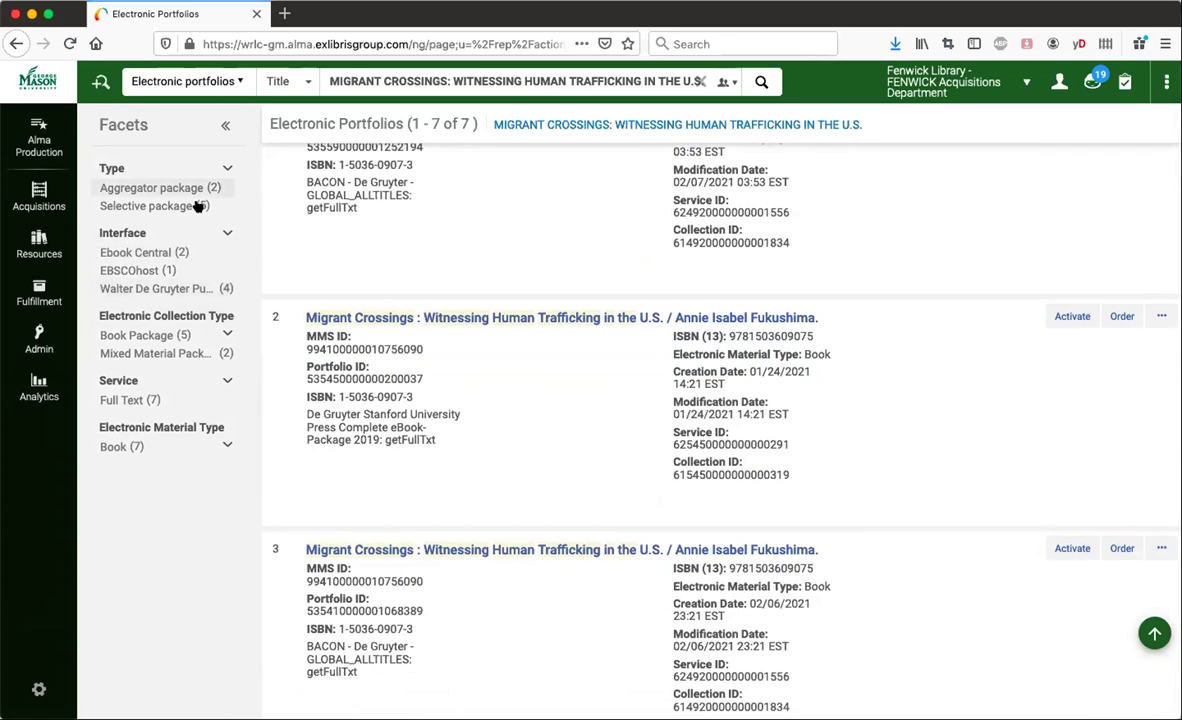
{"action": "left_click", "coordinate": [137, 252]}
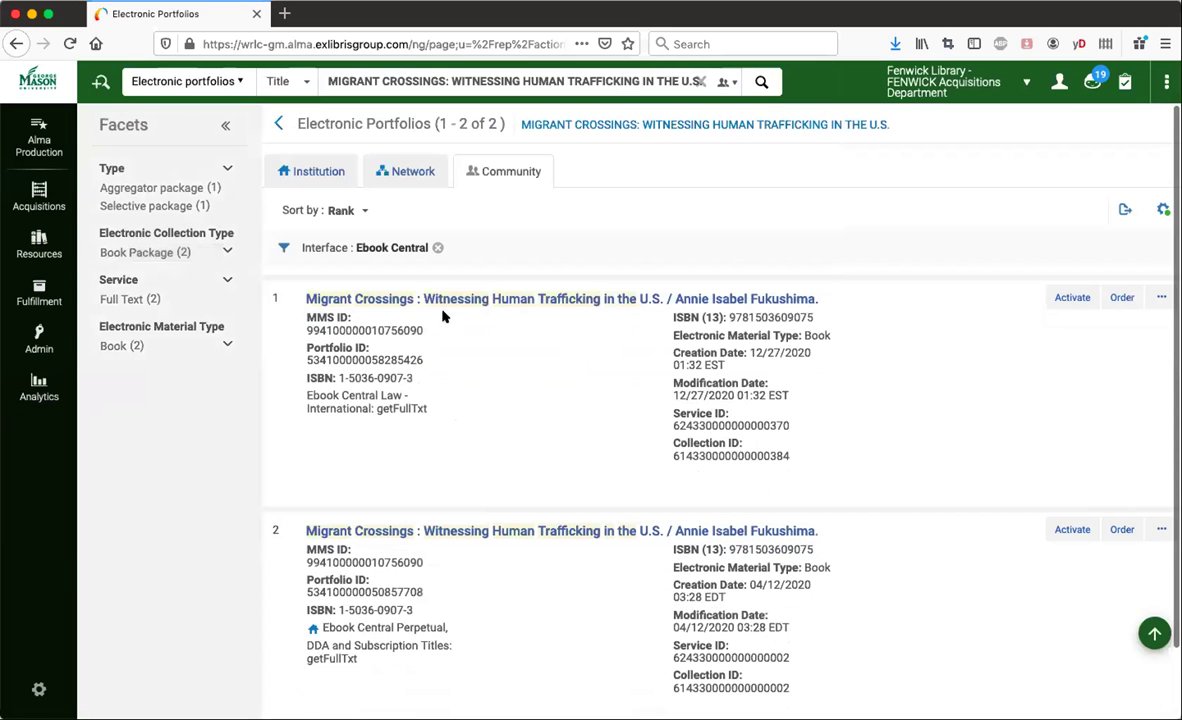
{"action": "scroll", "coordinate": [474, 601], "scroll_direction": "down", "scroll_amount": 2}
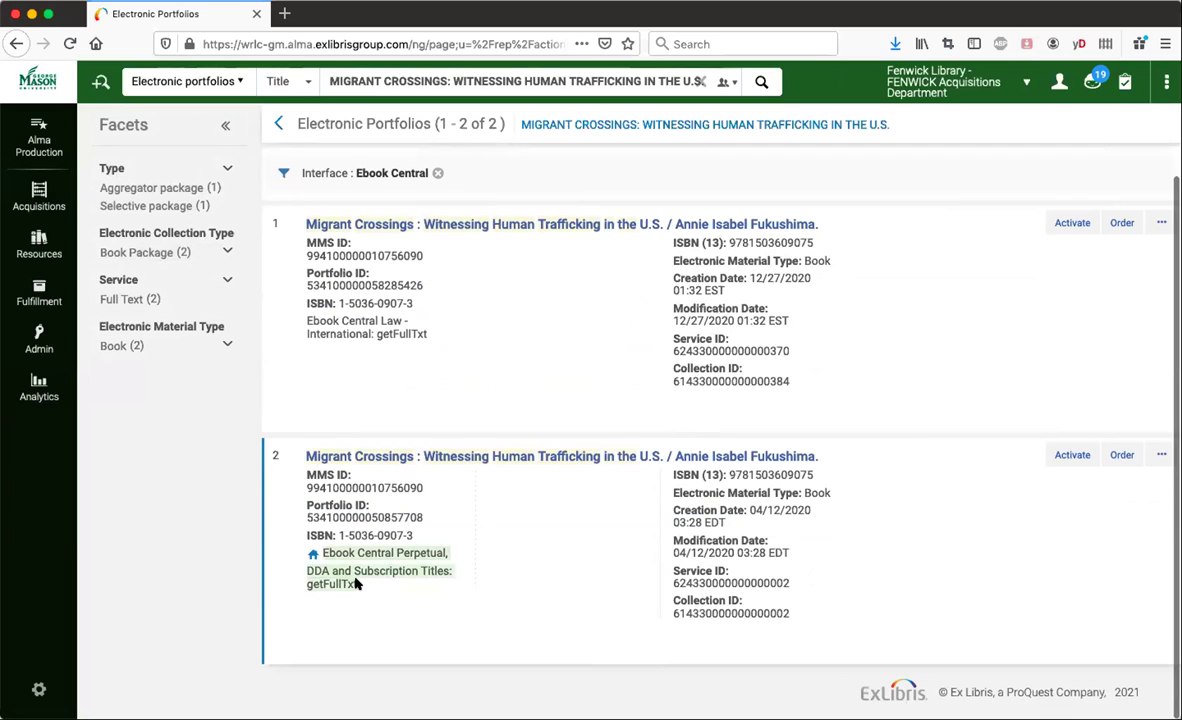
{"action": "mouse_move", "coordinate": [344, 588]}
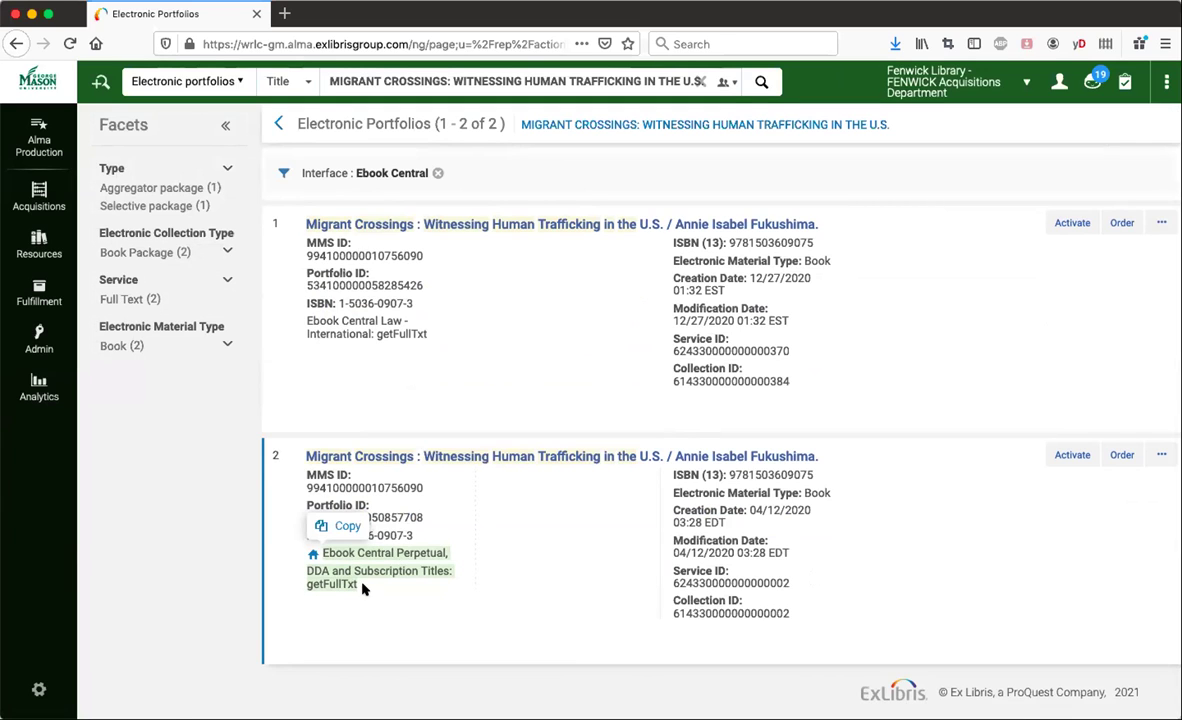
Review the full bibliographic record of the Ebook Central Perpetual, DDA and Subscription Titles portfolio and return to the results.
{"action": "left_click", "coordinate": [551, 456]}
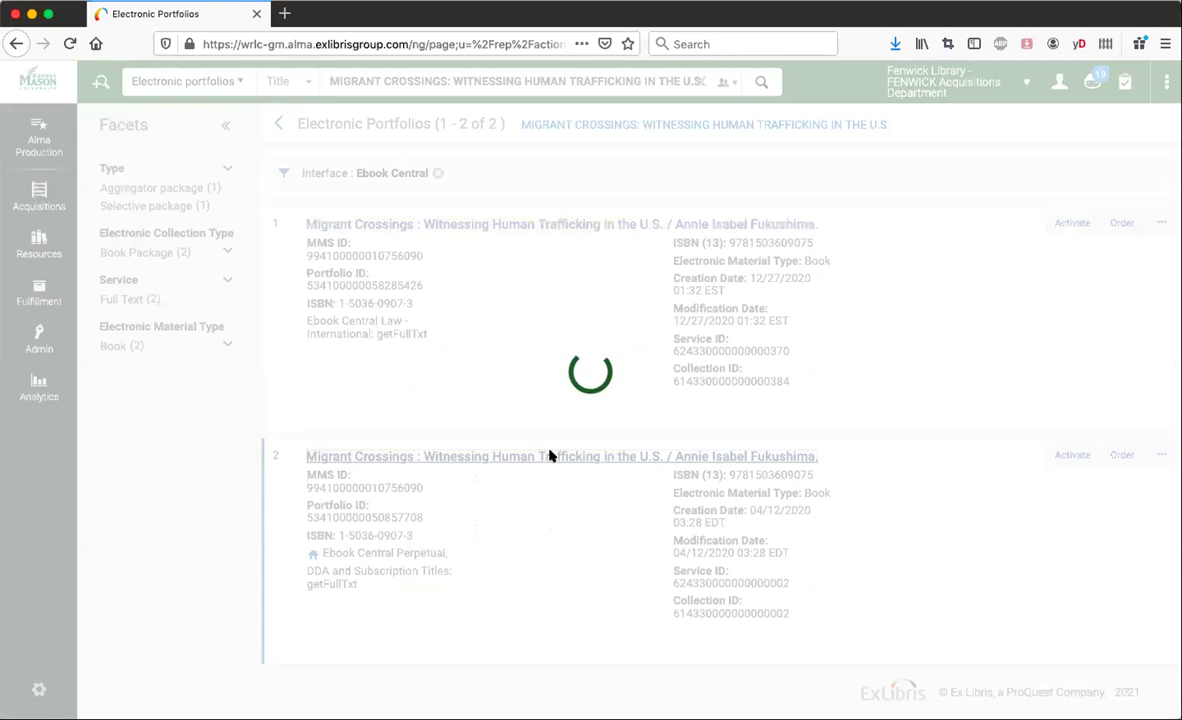
{"action": "scroll", "coordinate": [436, 531], "scroll_direction": "down", "scroll_amount": 10}
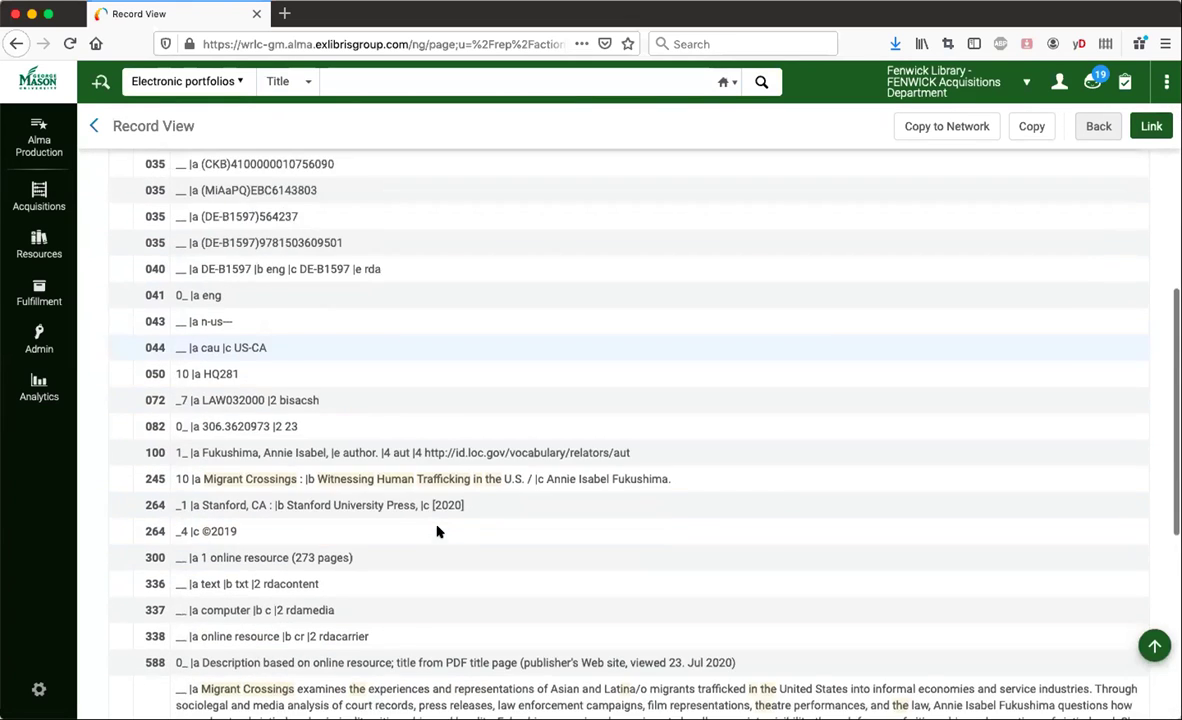
{"action": "scroll", "coordinate": [436, 531], "scroll_direction": "down", "scroll_amount": 5}
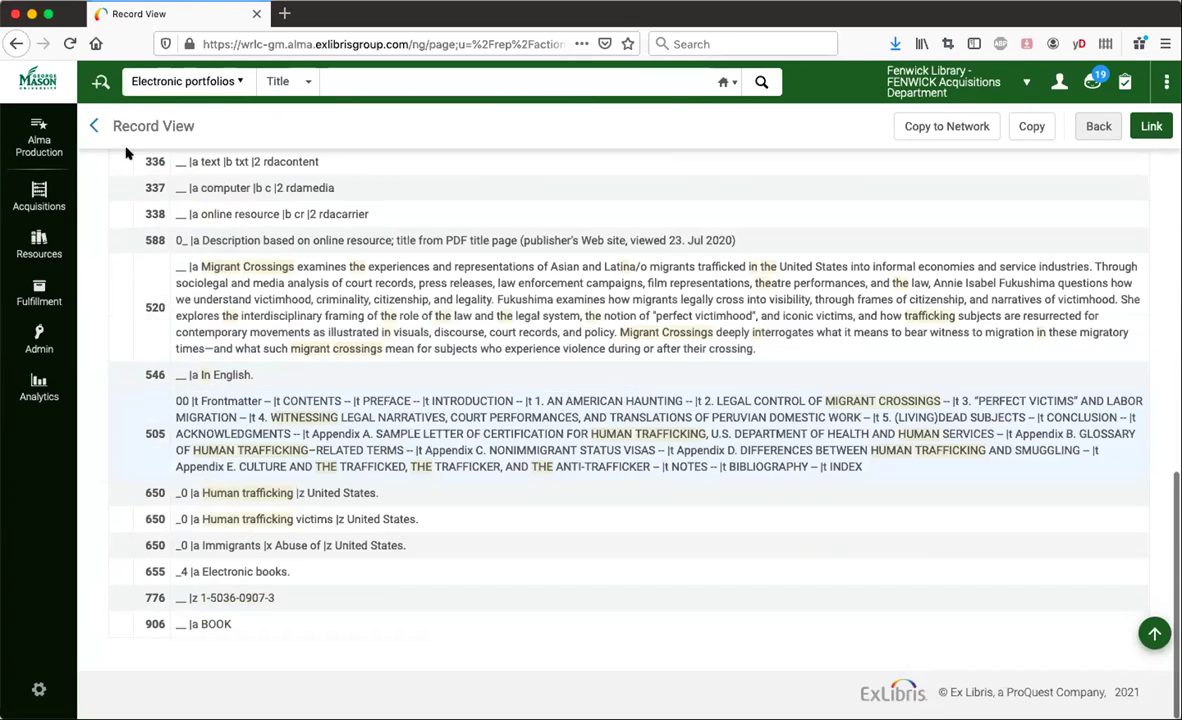
{"action": "left_click", "coordinate": [93, 125]}
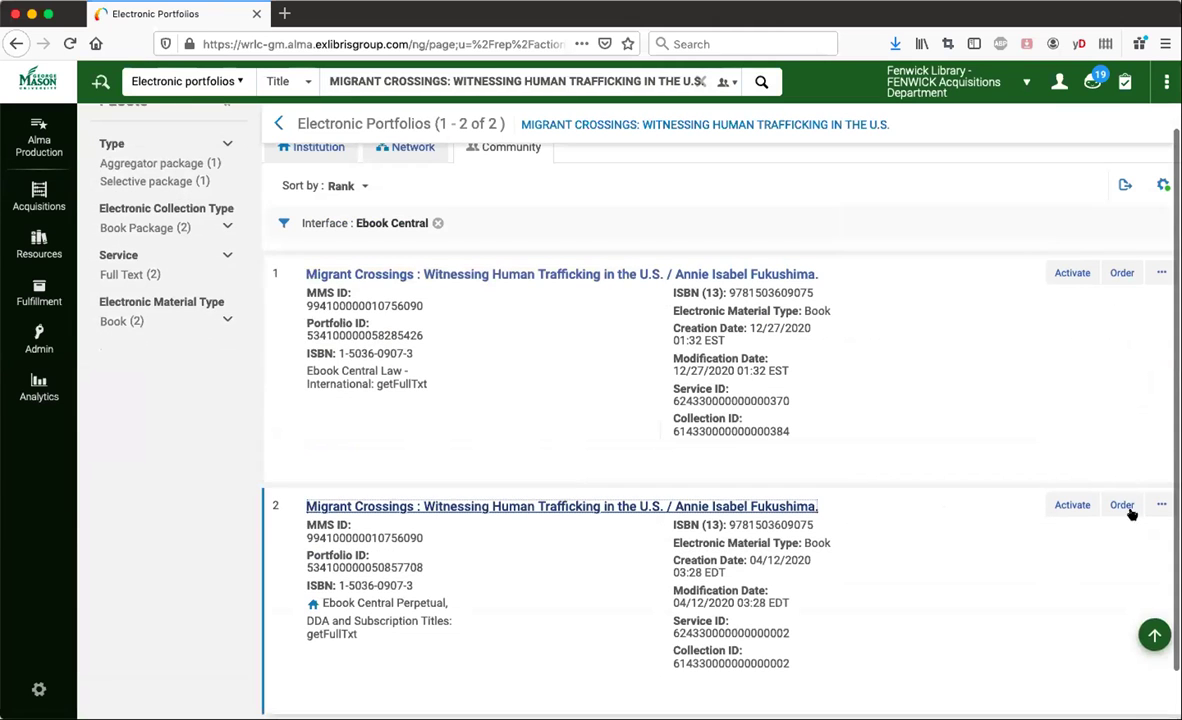
Check the portfolio linking information for the Ebook Central Perpetual, DDA and Subscription Titles portfolio and close it.
{"action": "left_click", "coordinate": [1158, 507]}
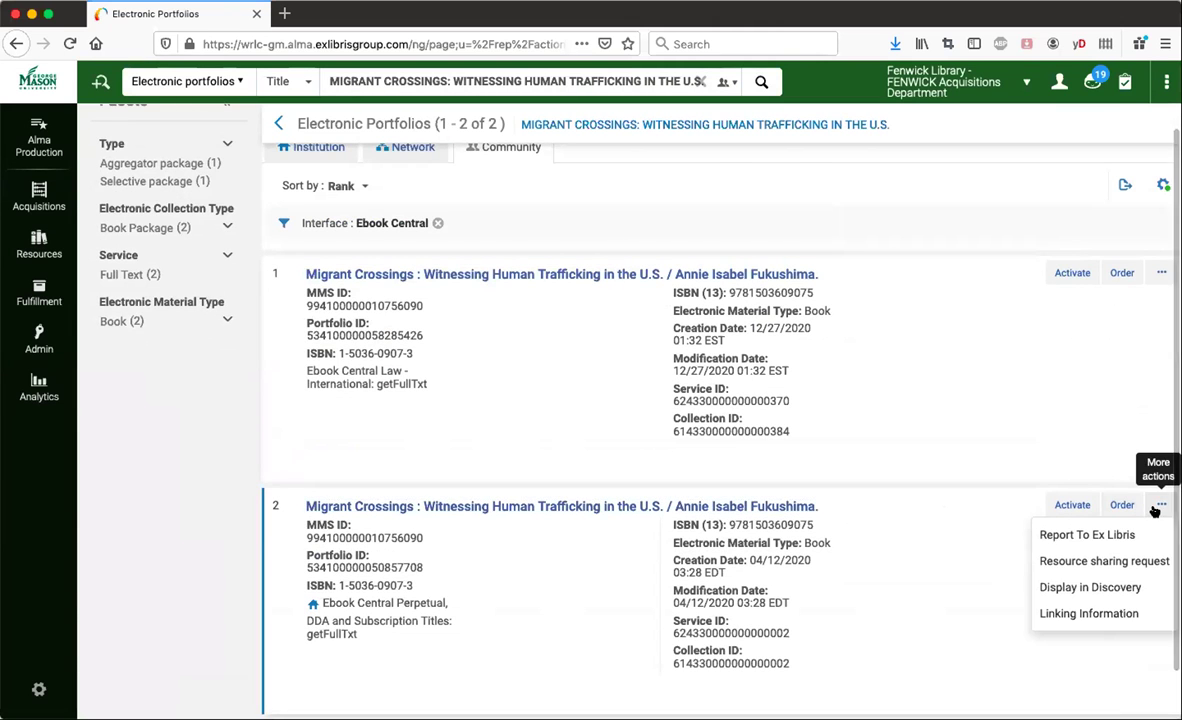
{"action": "left_click", "coordinate": [1053, 614]}
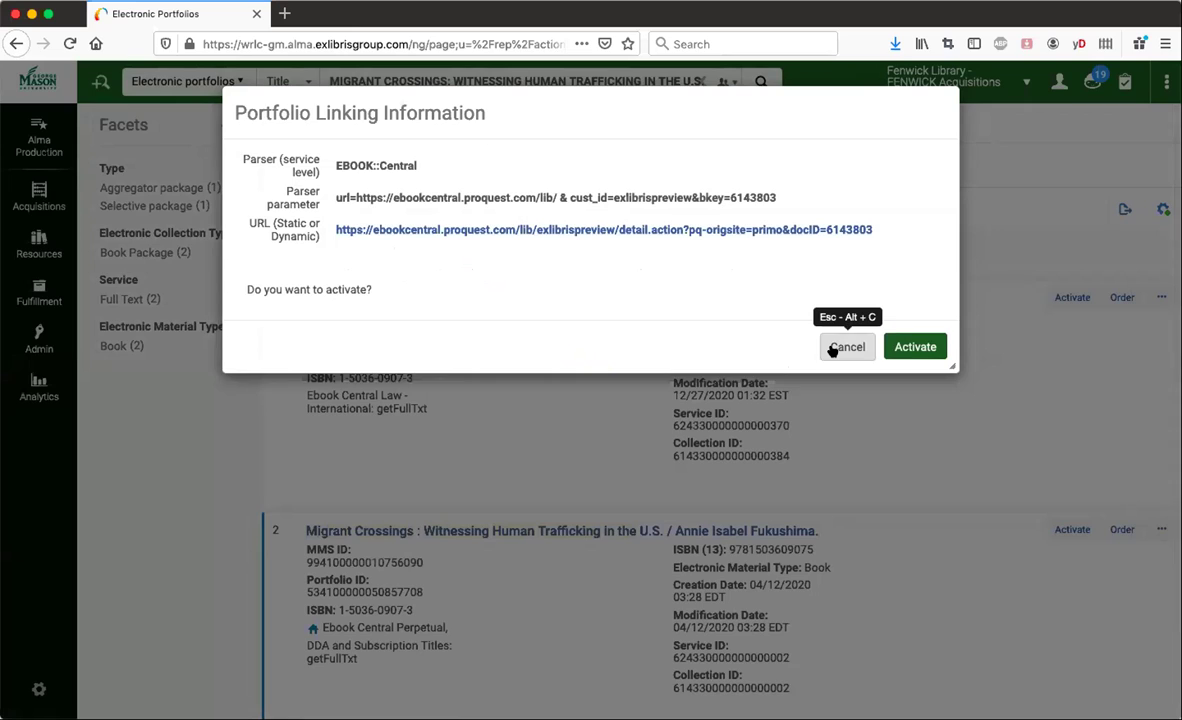
{"action": "left_click", "coordinate": [912, 350]}
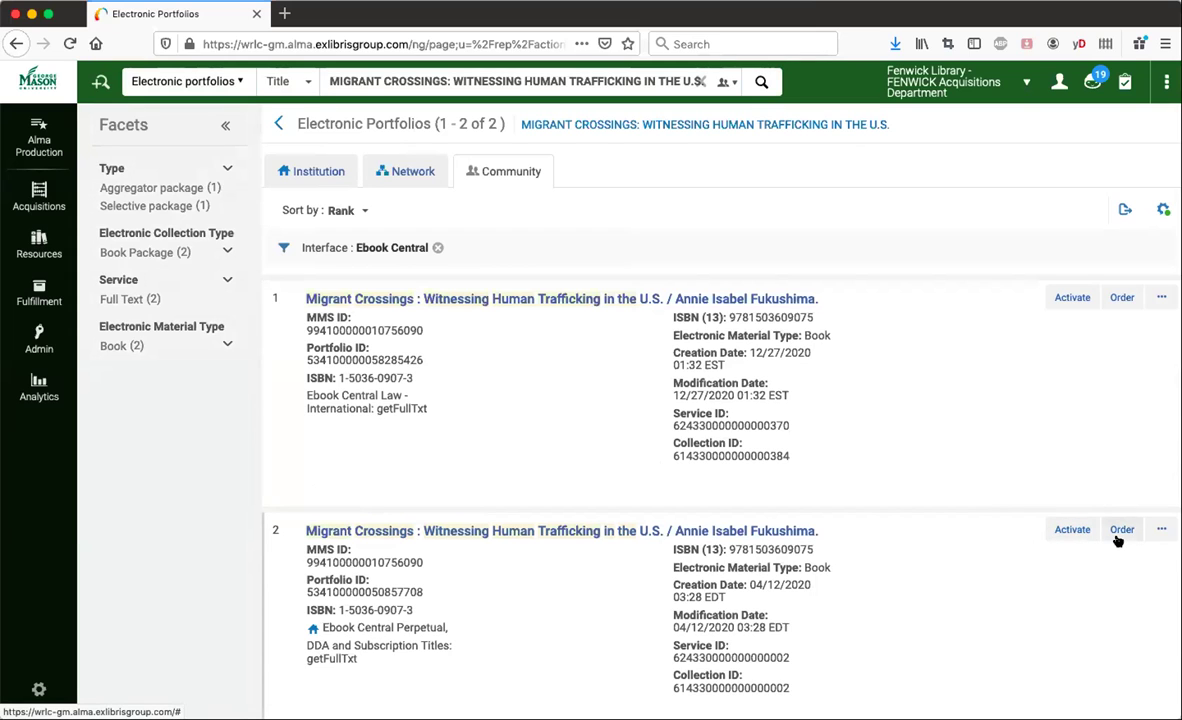
Order the Ebook Central Perpetual portfolio by creating a PO line of type Electronic Book - One Time, owned by Fenwick Library.
{"action": "left_click", "coordinate": [1118, 536]}
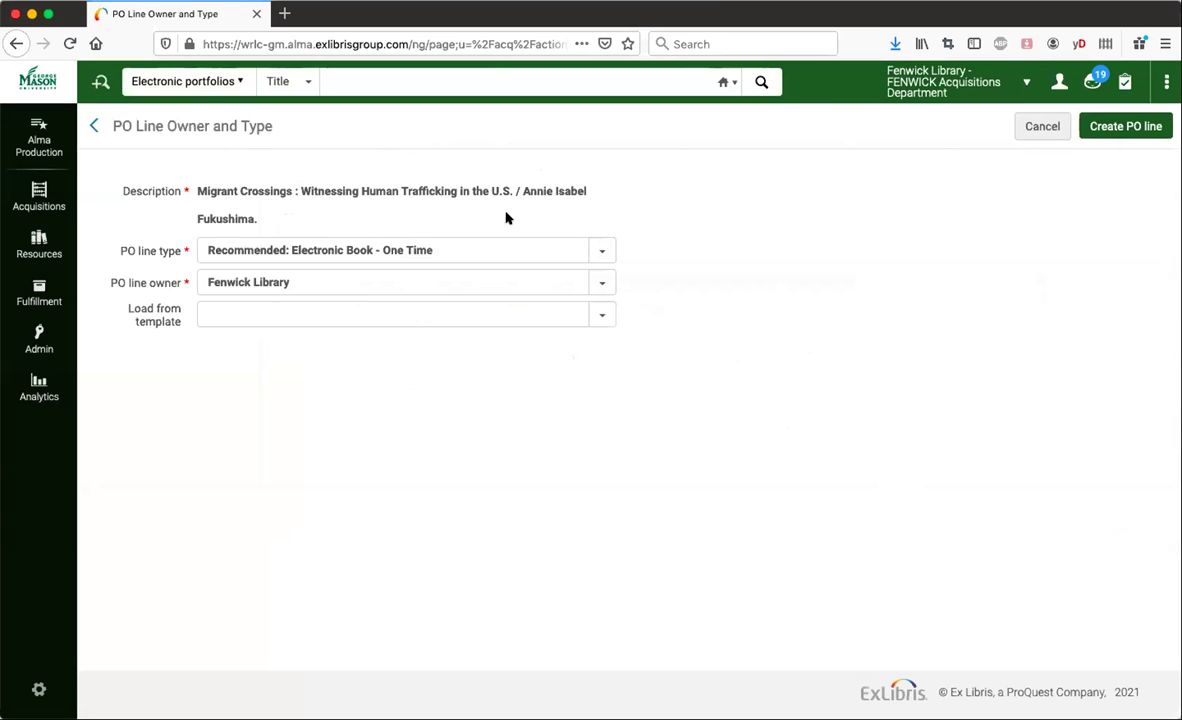
{"action": "left_click", "coordinate": [441, 252]}
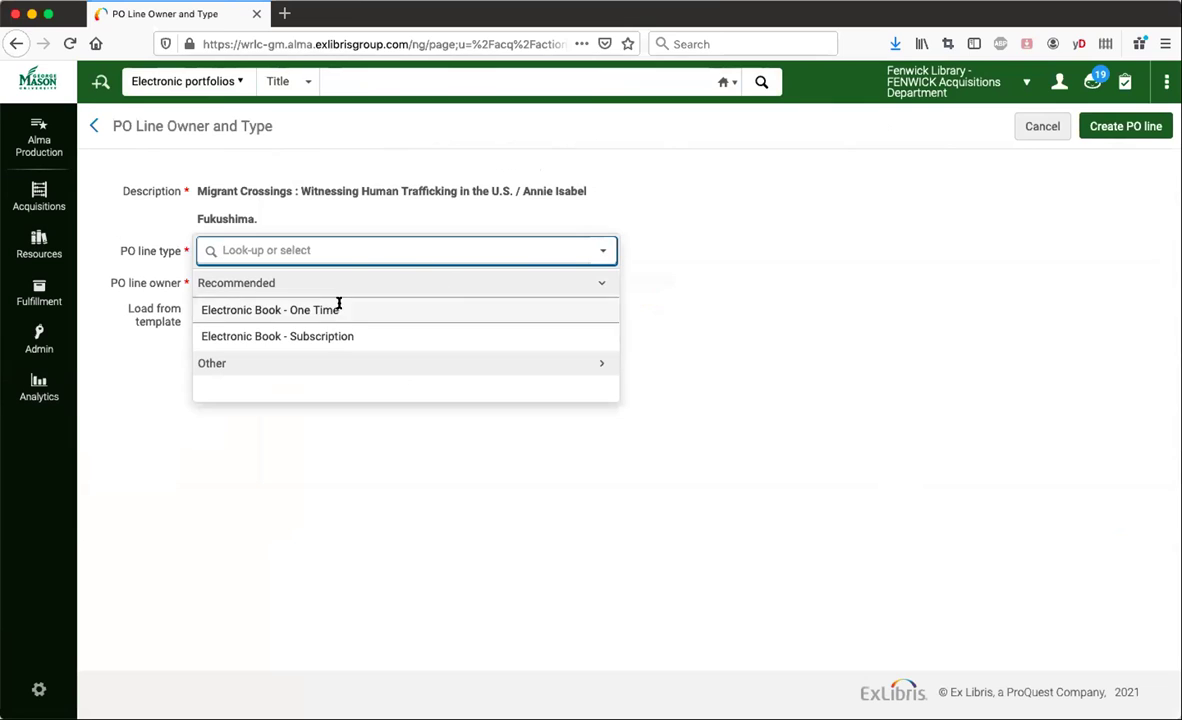
{"action": "left_click", "coordinate": [353, 366]}
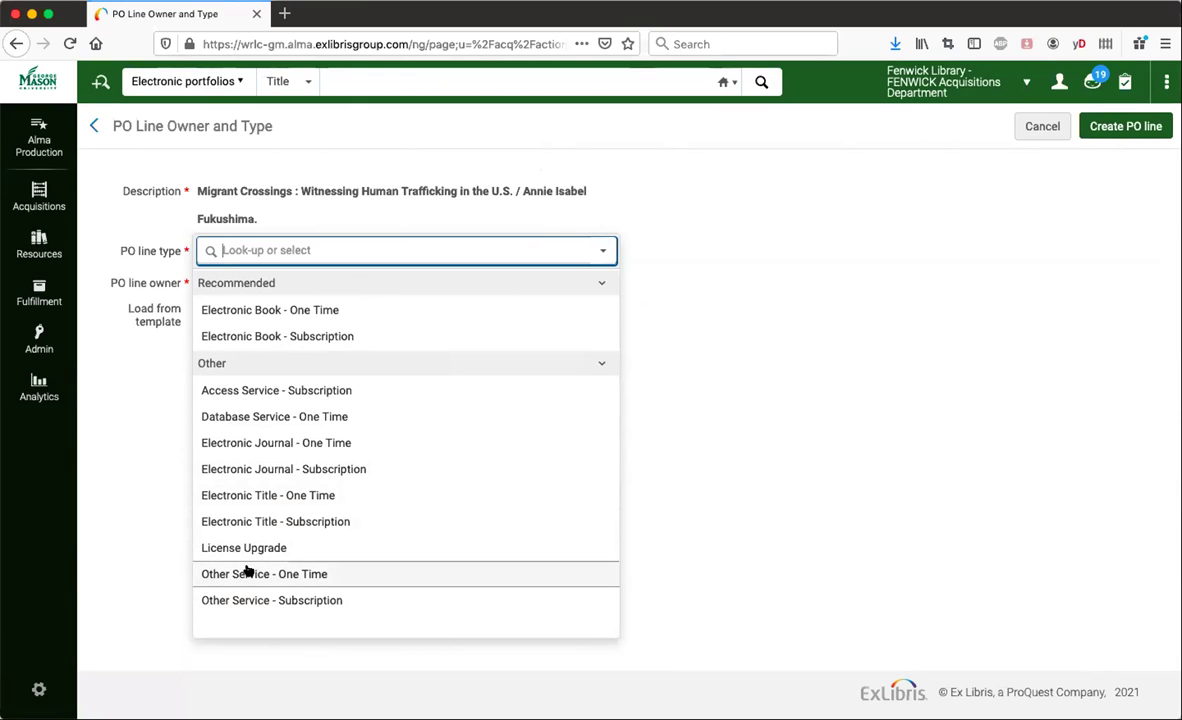
{"action": "left_click", "coordinate": [318, 310]}
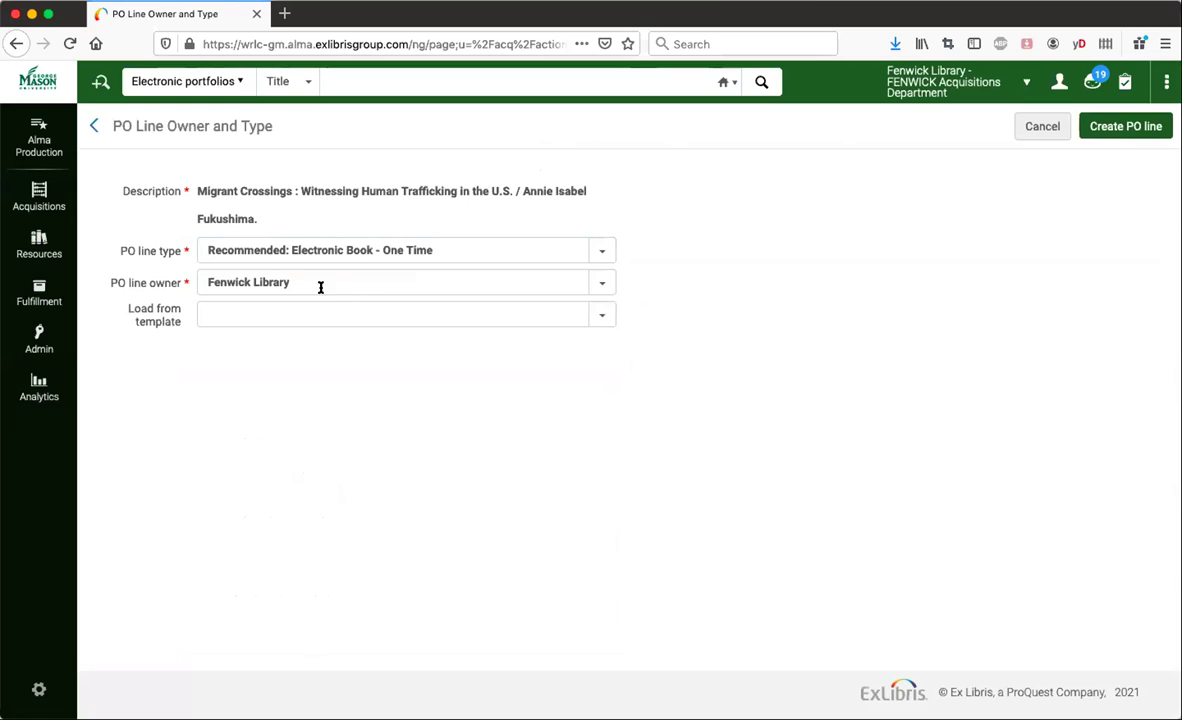
{"action": "left_click", "coordinate": [1136, 128]}
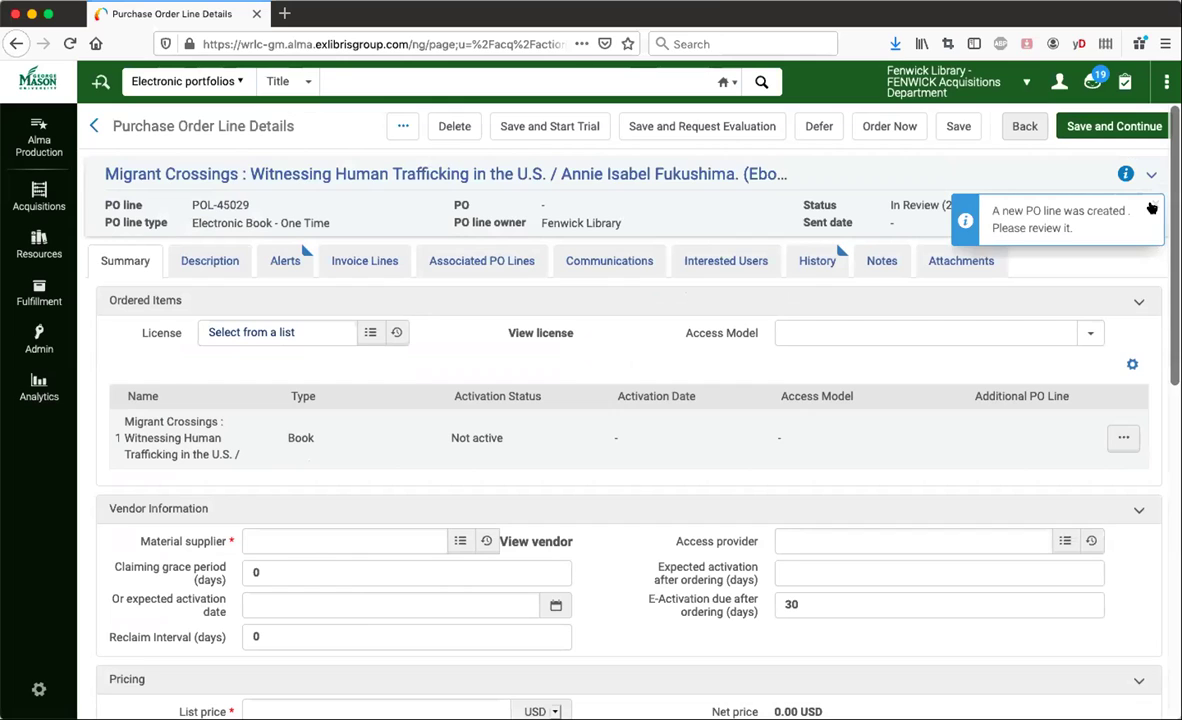
Check the new PO line's number and status in the purchase order line header.
{"action": "left_click_drag", "start_coordinate": [190, 205], "coordinate": [248, 204]}
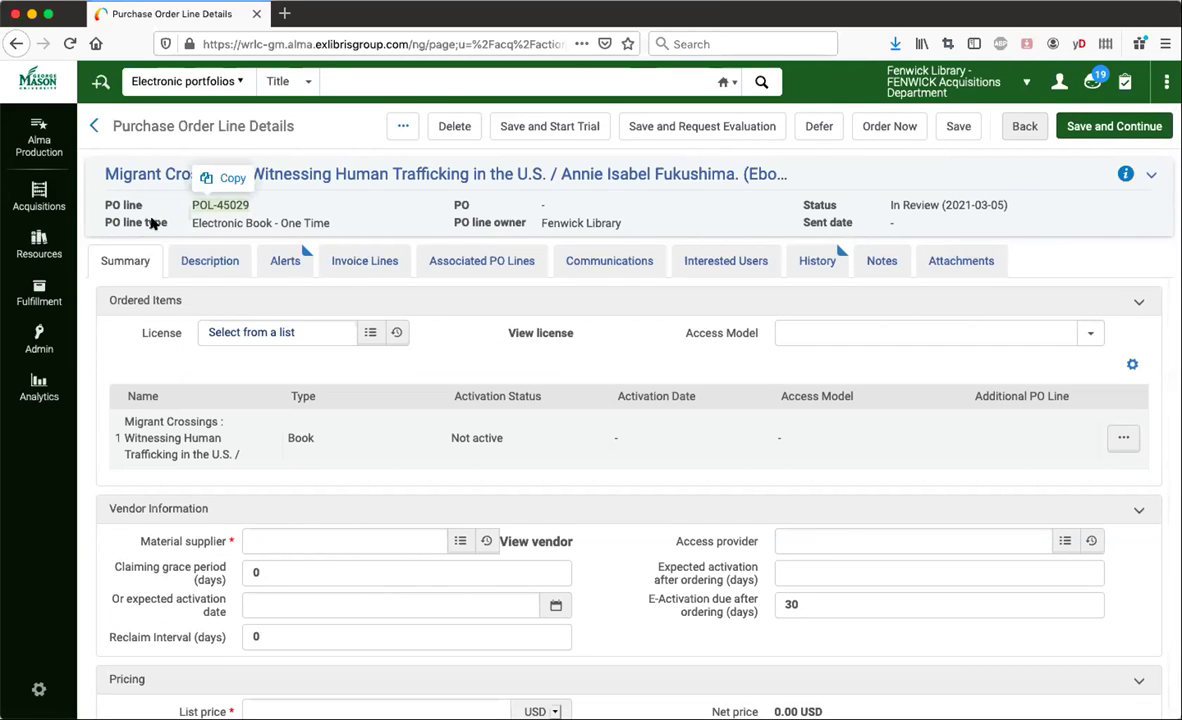
{"action": "left_click", "coordinate": [745, 188]}
{"action": "triple_click", "coordinate": [983, 204]}
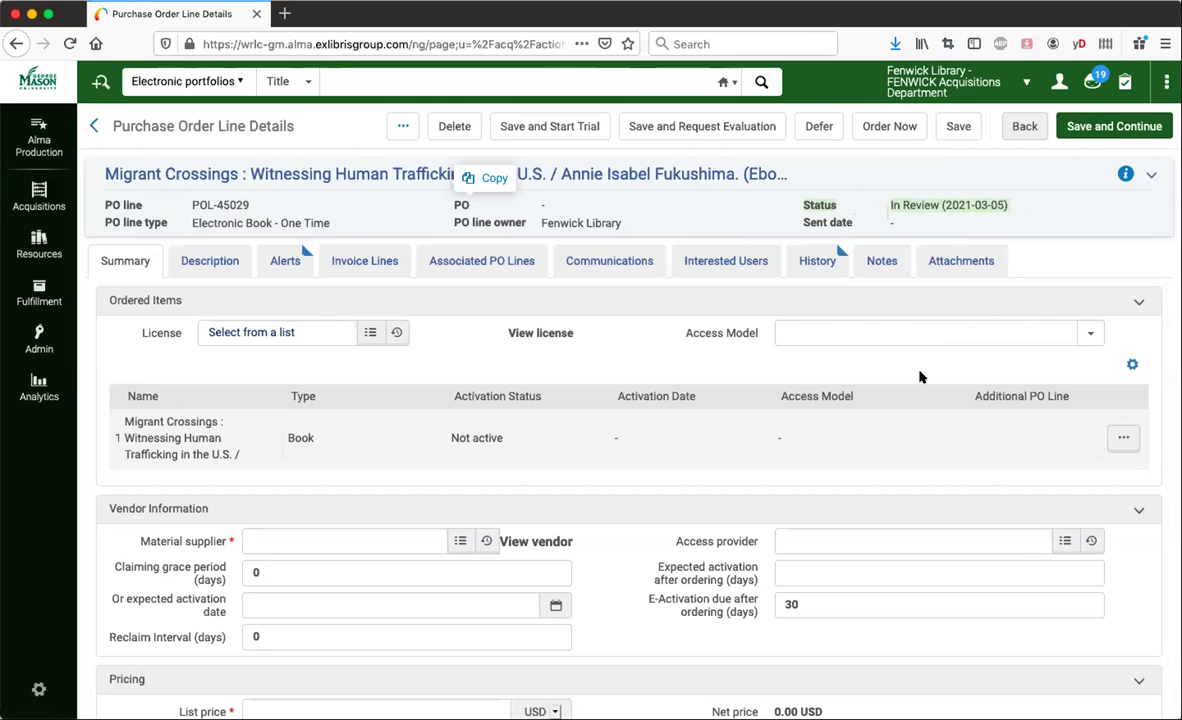
Set the PO line's access model to 3 simultaneous users.
{"action": "left_click", "coordinate": [472, 322]}
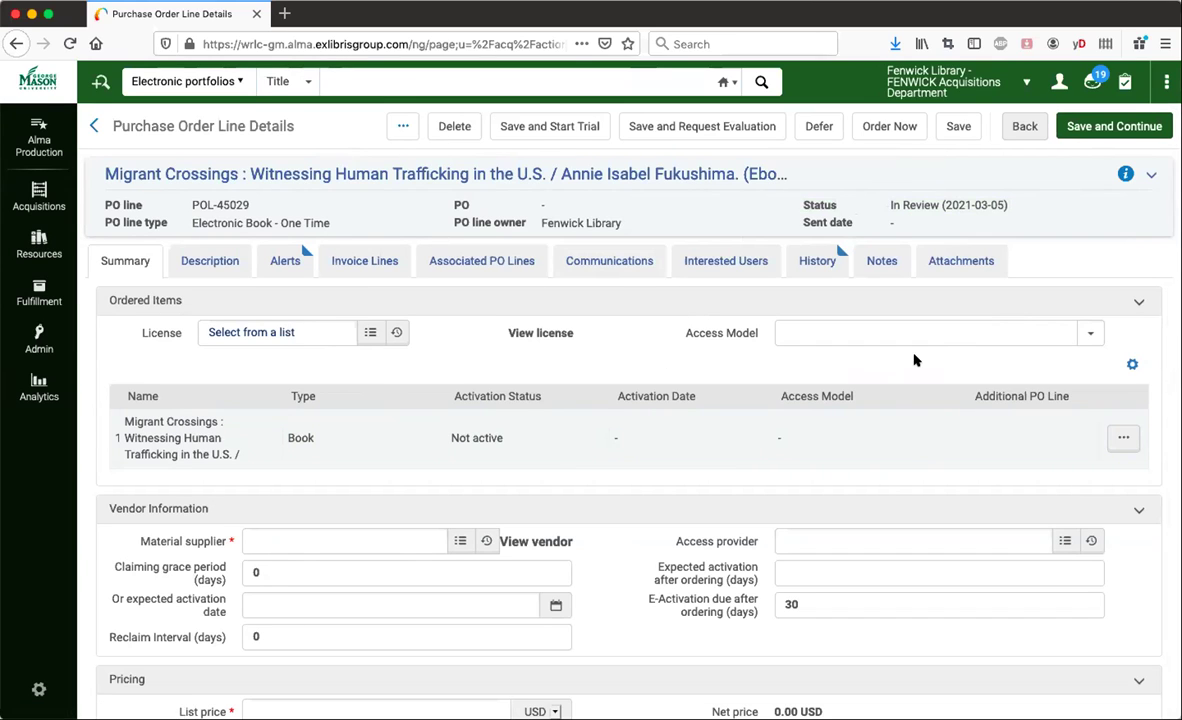
{"action": "left_click", "coordinate": [948, 335]}
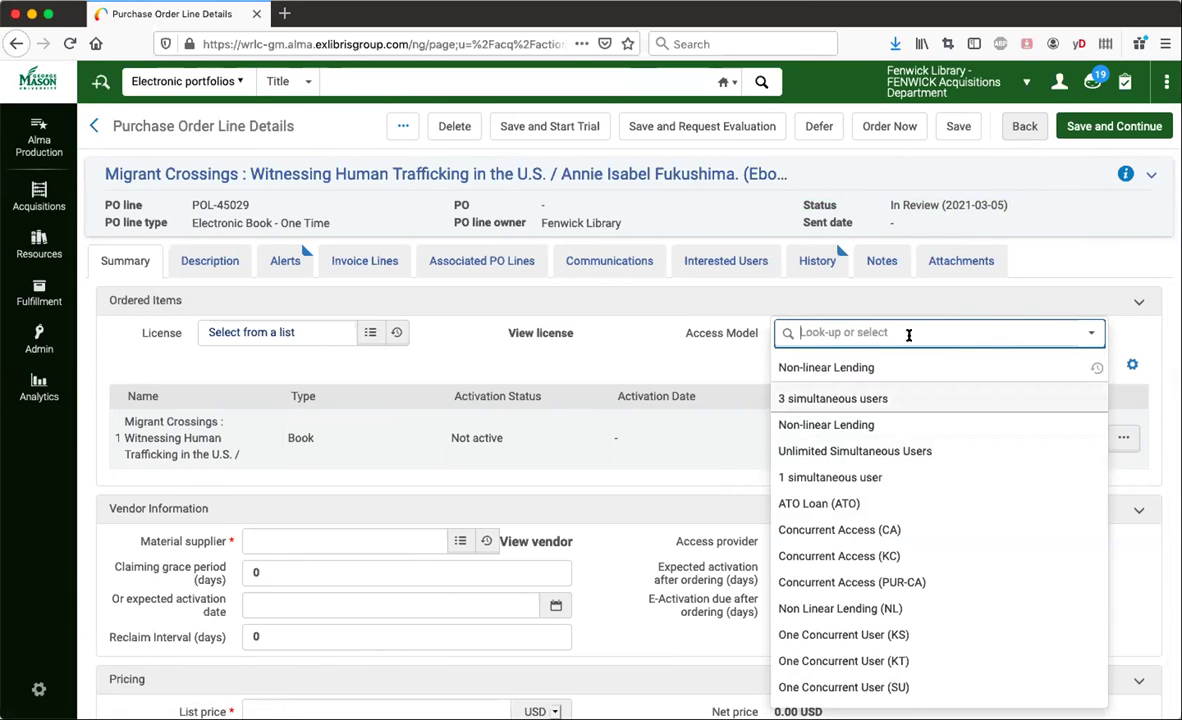
{"action": "left_click", "coordinate": [860, 399]}
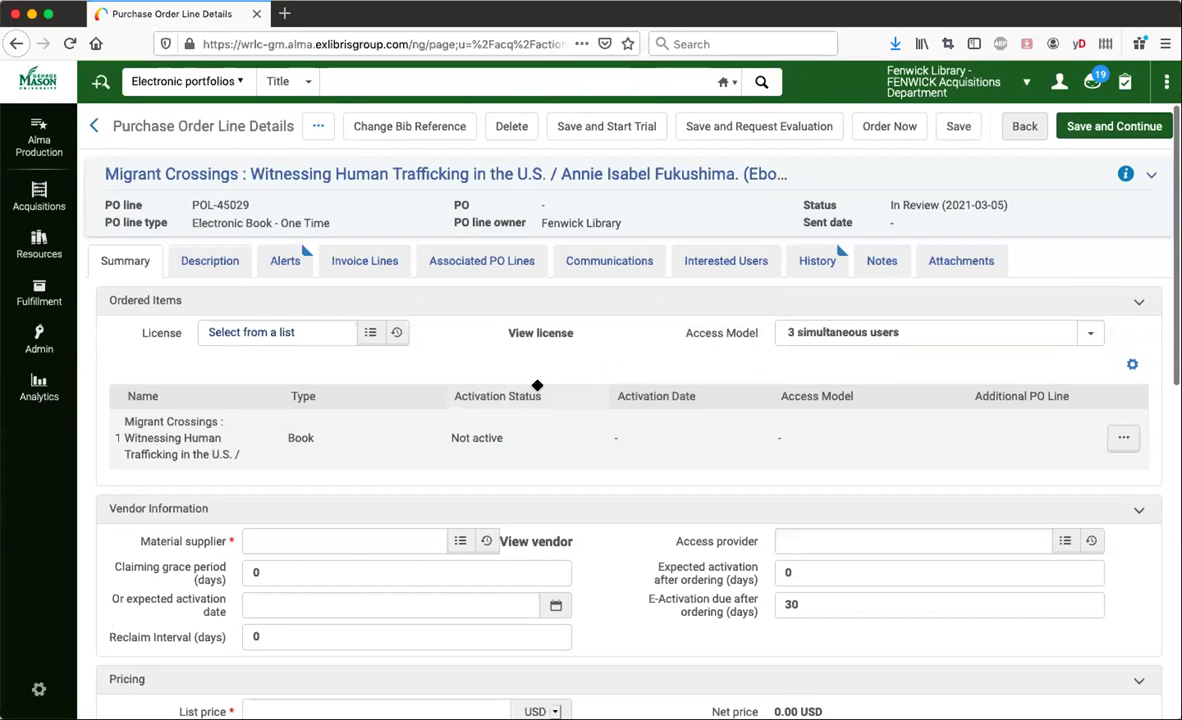
Set the PO line's material supplier to ProQuest LLC (GM.PQ-LLC) and its access provider to PRVPQU.
{"action": "scroll", "coordinate": [537, 390], "scroll_direction": "down", "scroll_amount": 3}
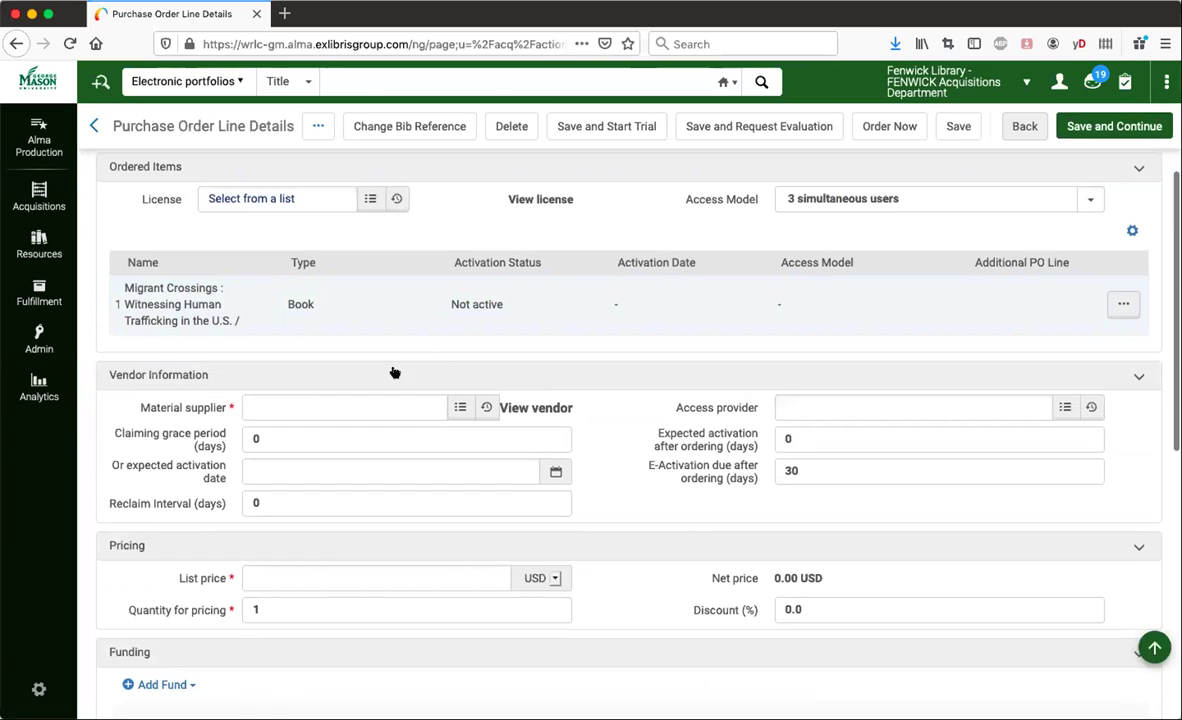
{"action": "left_click", "coordinate": [357, 396]}
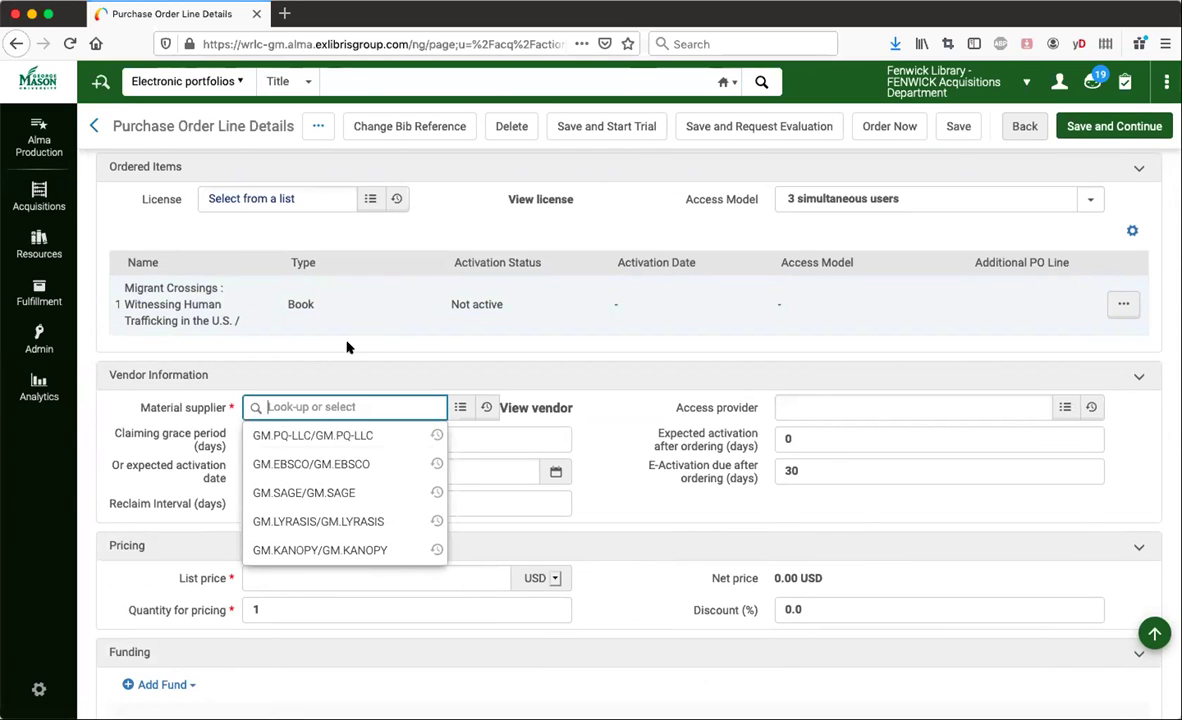
{"action": "left_click", "coordinate": [311, 437]}
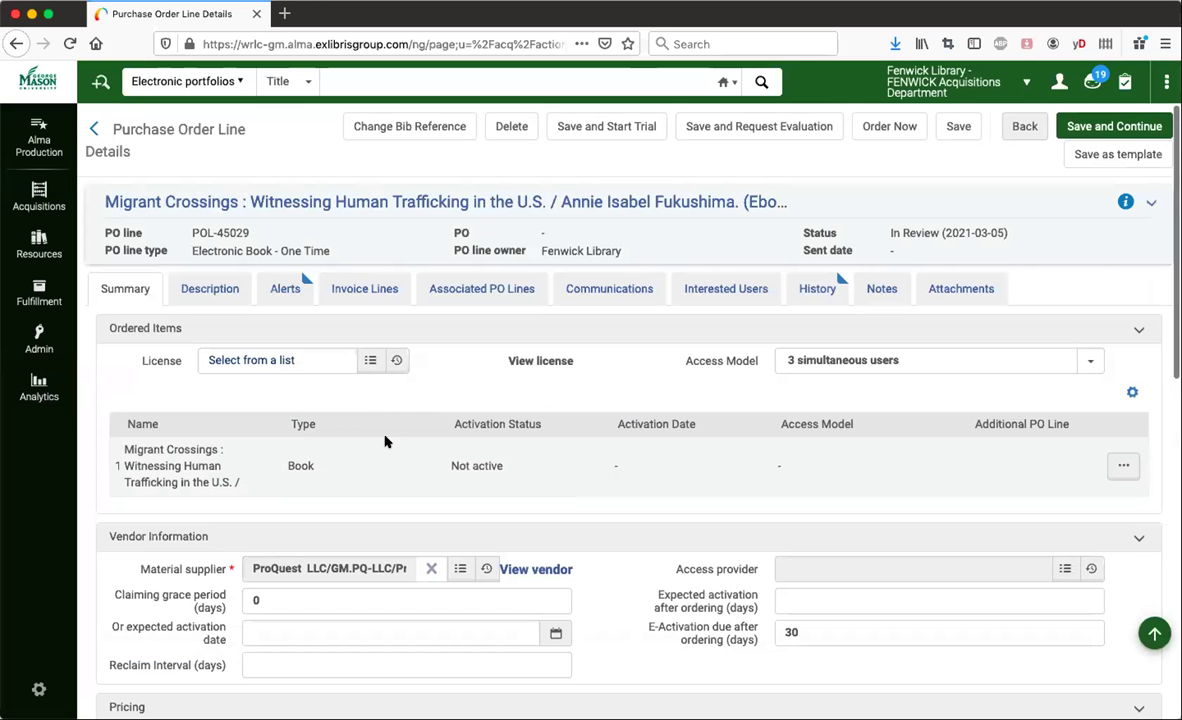
{"action": "scroll", "coordinate": [456, 481], "scroll_direction": "down", "scroll_amount": 3}
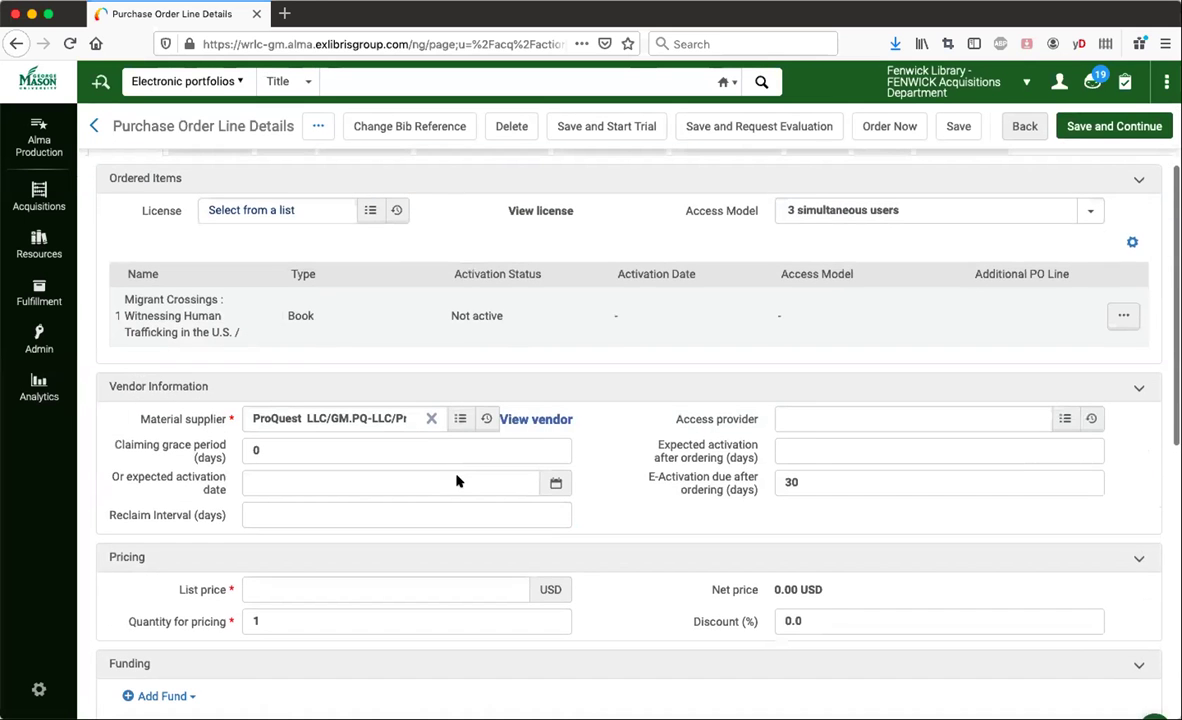
{"action": "left_click", "coordinate": [795, 420]}
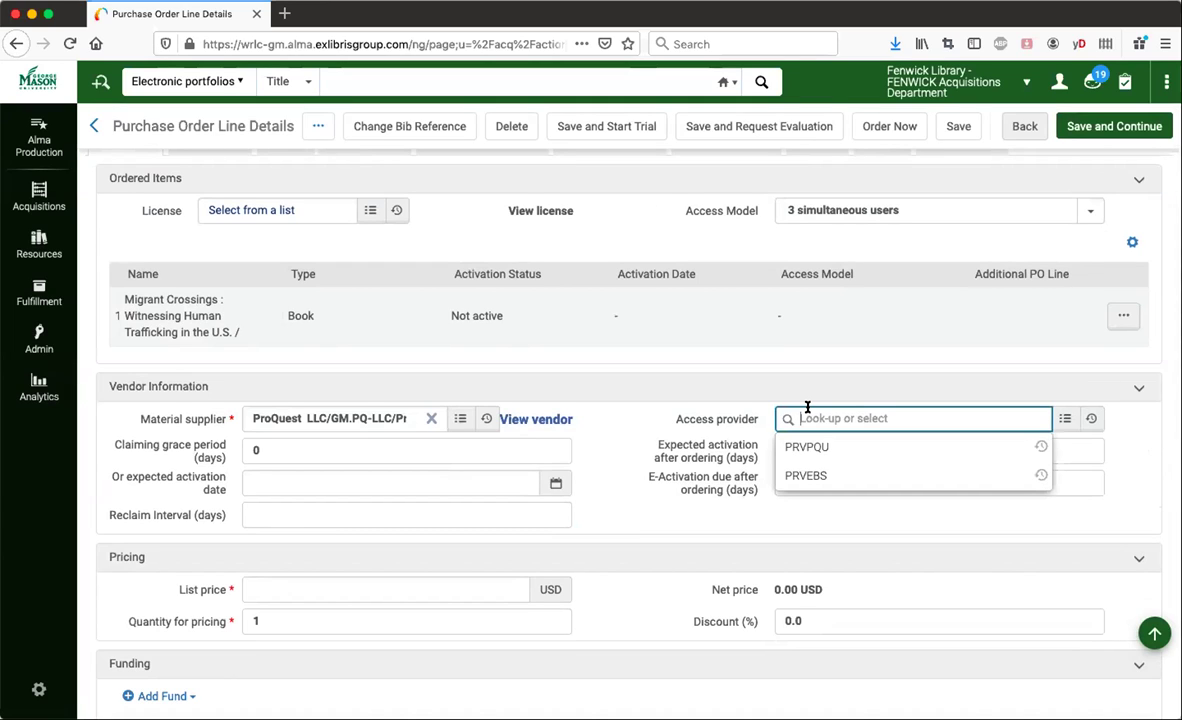
{"action": "type", "text": "Proquest"}
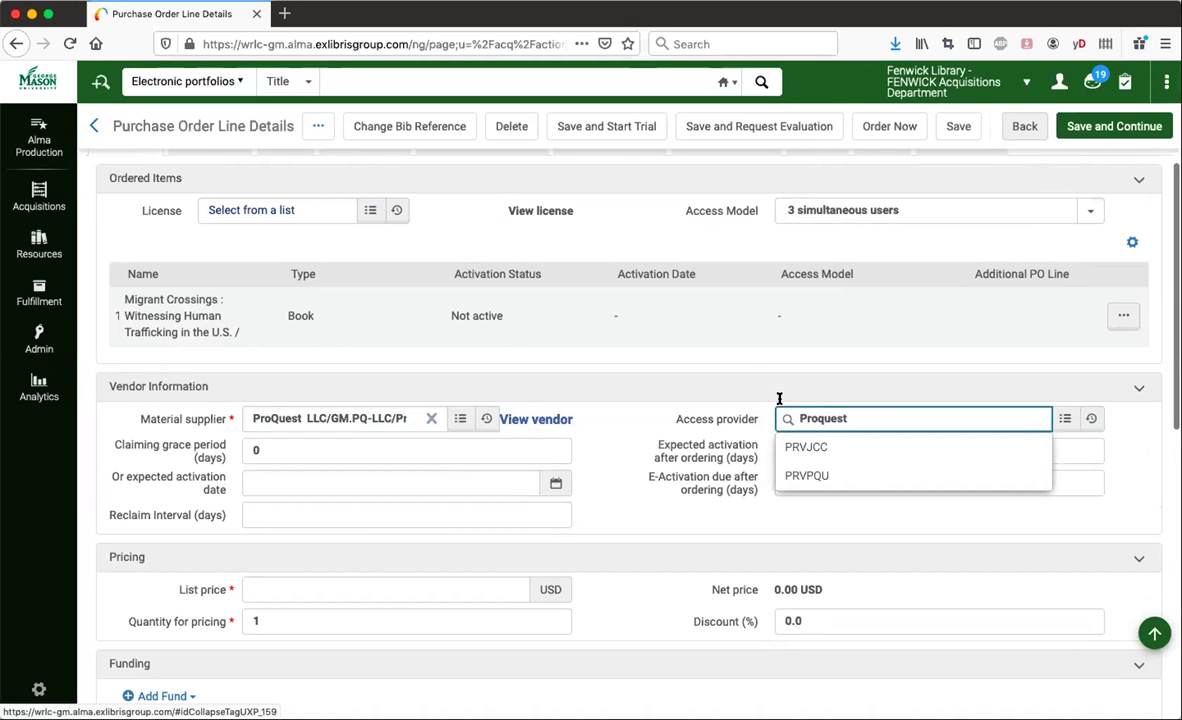
{"action": "left_click", "coordinate": [808, 477]}
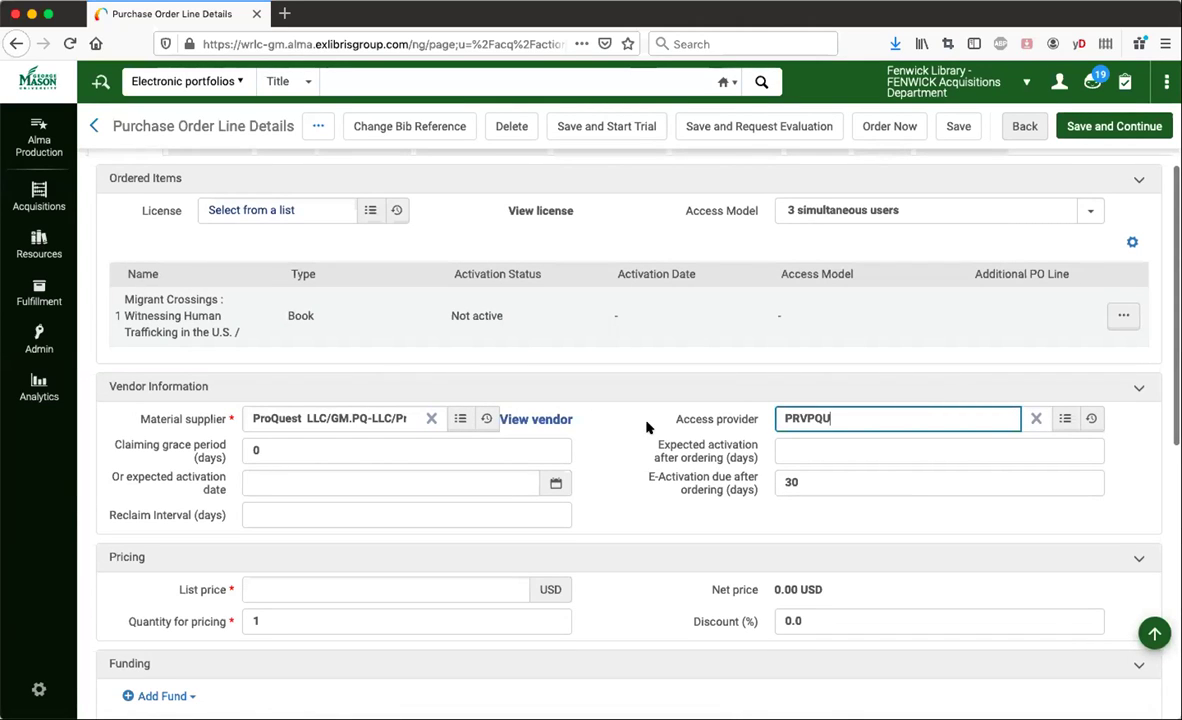
Set the PO line's list price to 1.00 USD.
{"action": "scroll", "coordinate": [646, 422], "scroll_direction": "down", "scroll_amount": 2}
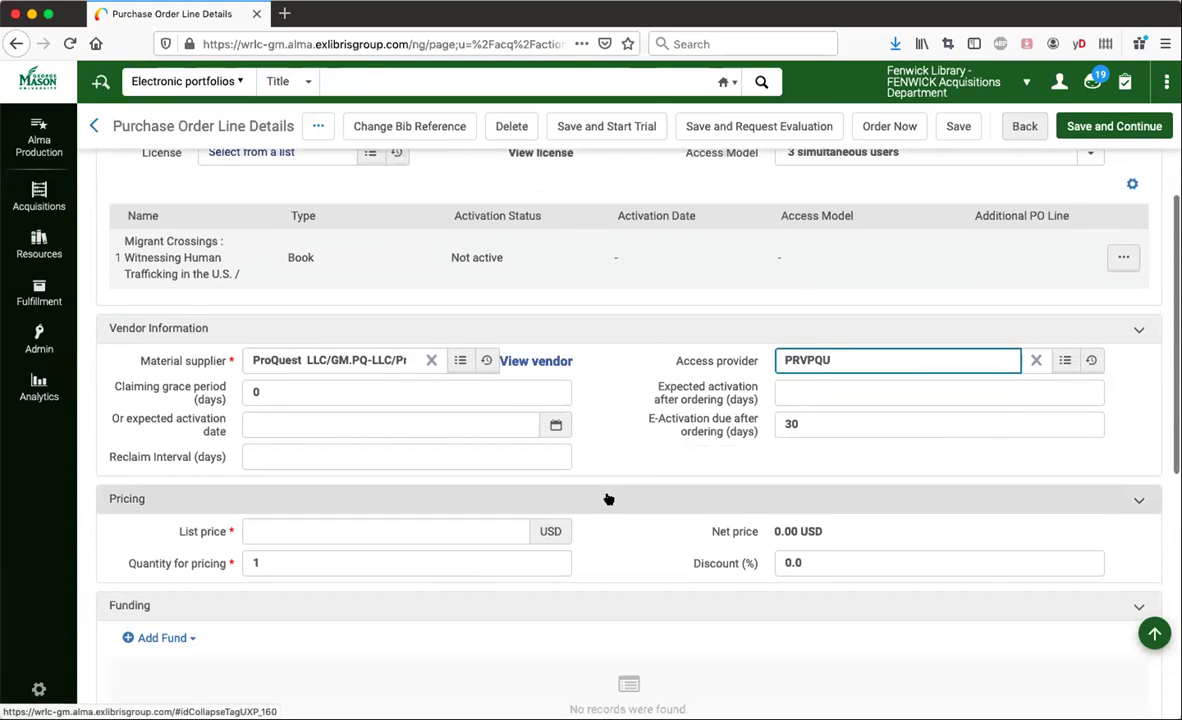
{"action": "scroll", "coordinate": [609, 496], "scroll_direction": "up", "scroll_amount": 4}
{"action": "scroll", "coordinate": [613, 440], "scroll_direction": "down", "scroll_amount": 4}
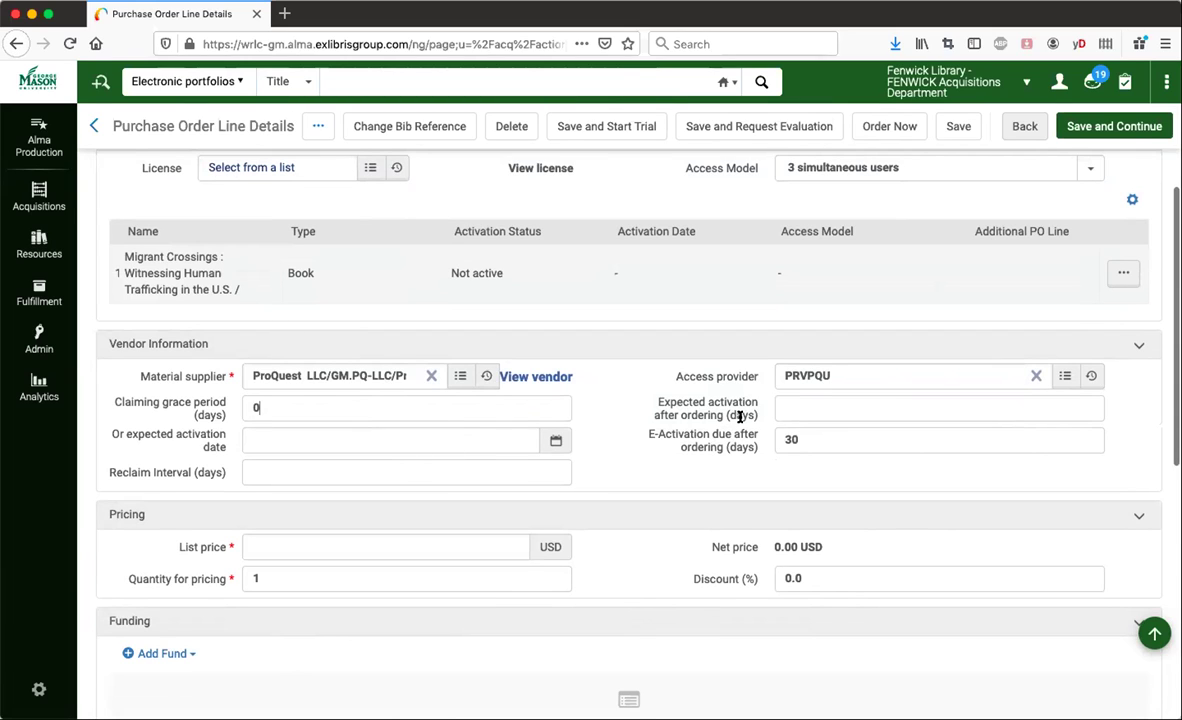
{"action": "scroll", "coordinate": [534, 434], "scroll_direction": "down", "scroll_amount": 1}
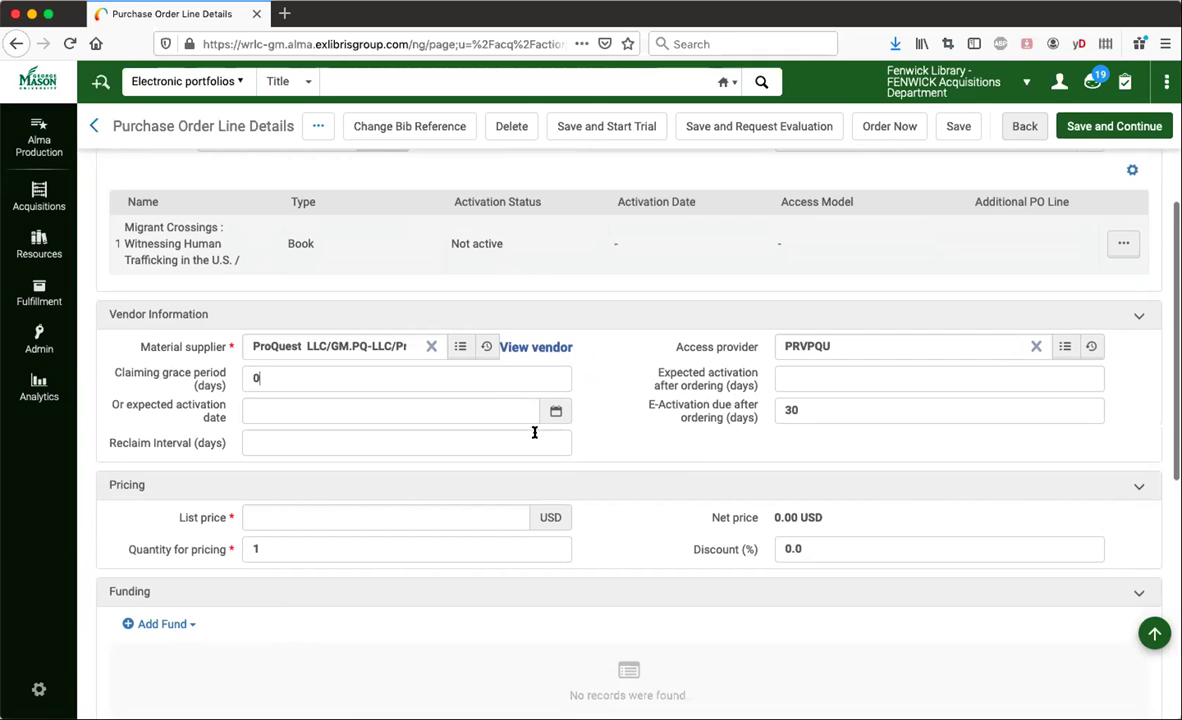
{"action": "scroll", "coordinate": [573, 440], "scroll_direction": "down", "scroll_amount": 1}
{"action": "left_click", "coordinate": [405, 487]}
{"action": "type", "text": "1."}
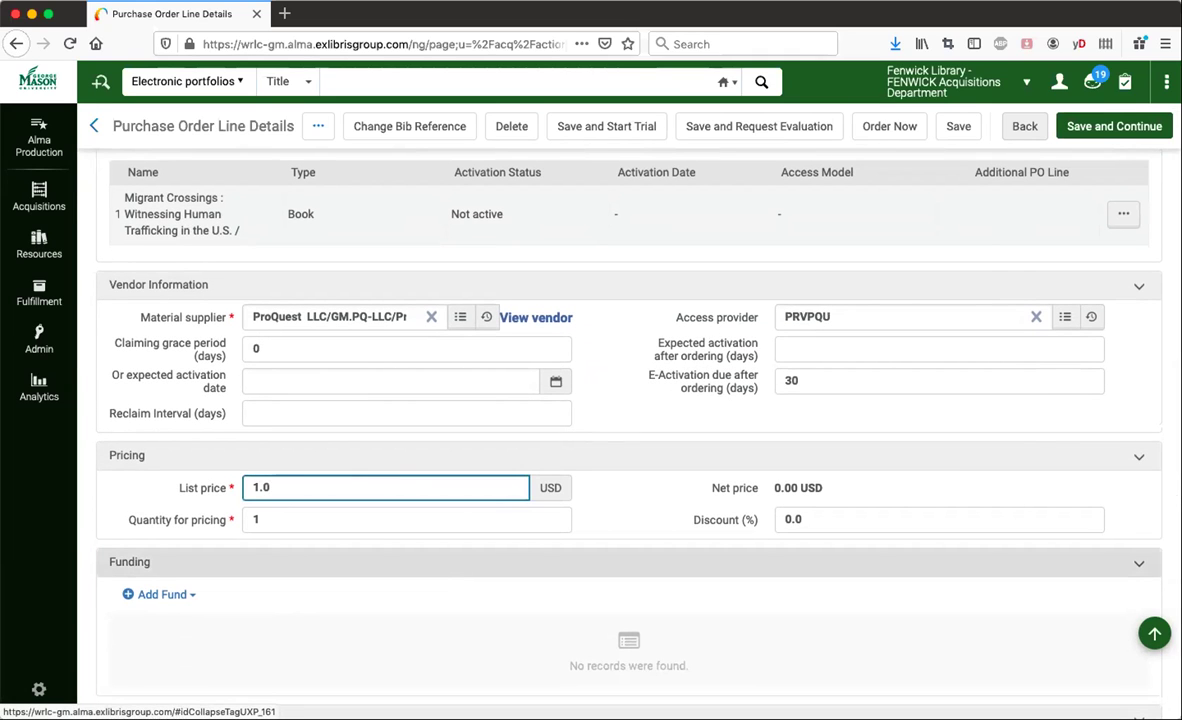
{"action": "left_click", "coordinate": [662, 502]}
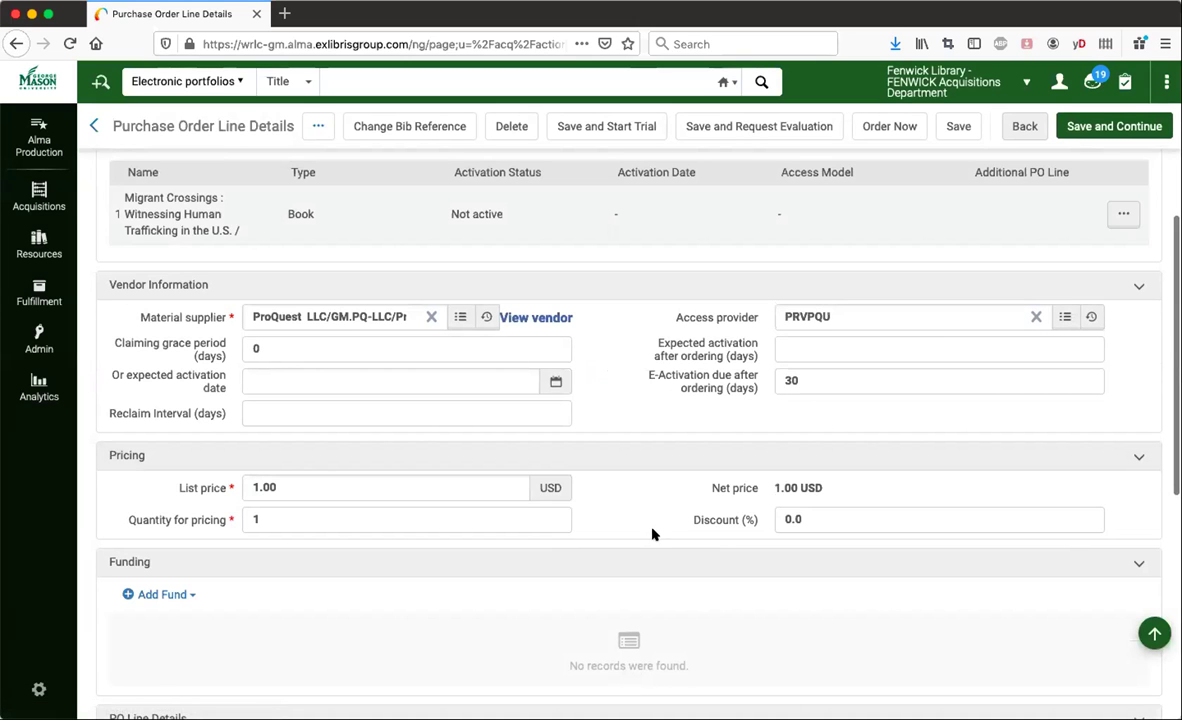
Add the SOC10 fund for FY-2021 to the PO line, covering 100% of the price.
{"action": "scroll", "coordinate": [649, 510], "scroll_direction": "down", "scroll_amount": 3}
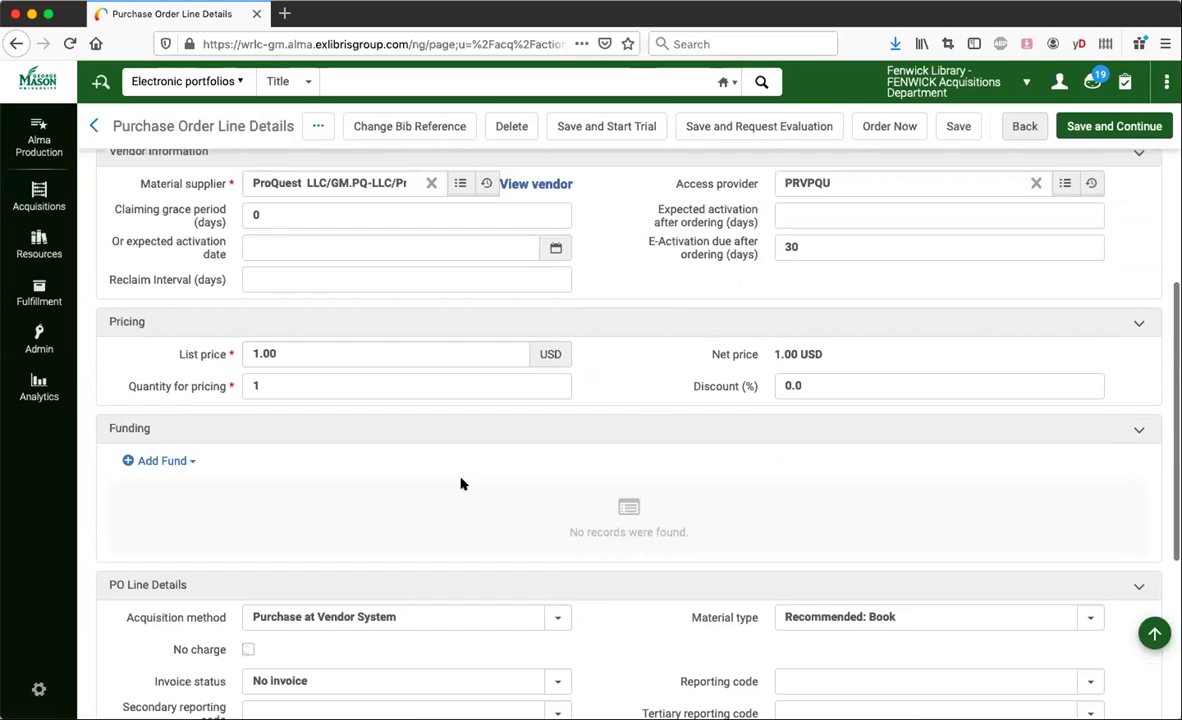
{"action": "left_click", "coordinate": [162, 462]}
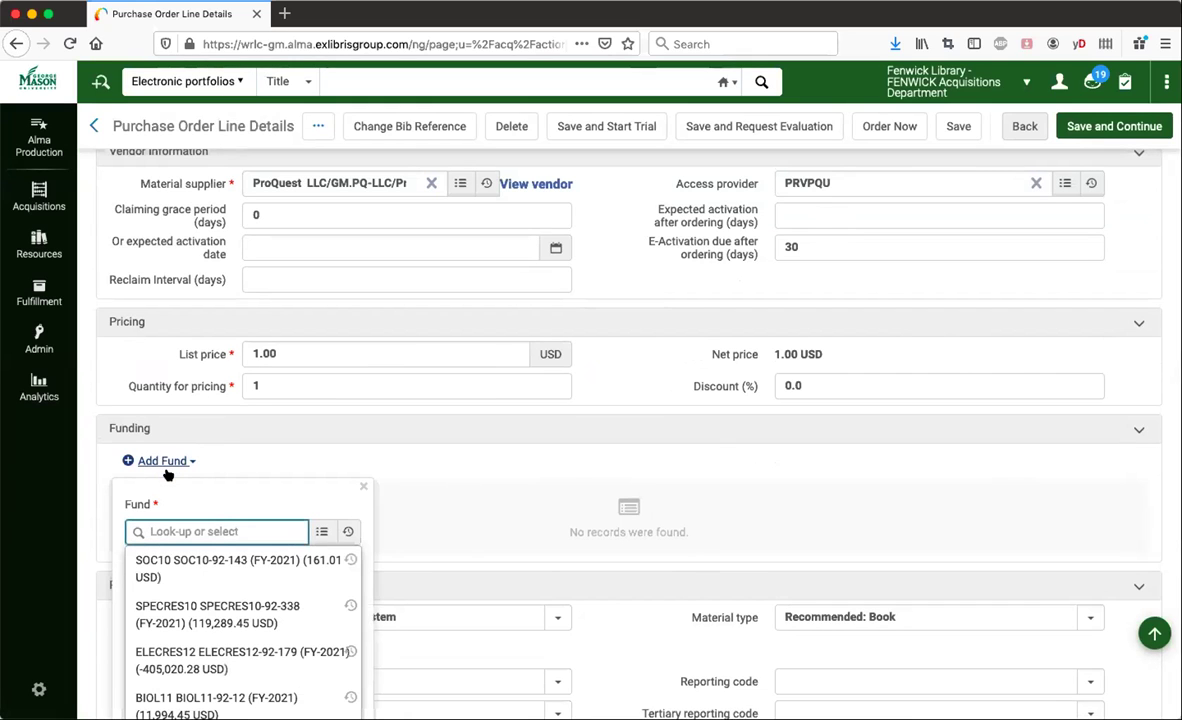
{"action": "left_click", "coordinate": [190, 567]}
{"action": "scroll", "coordinate": [256, 611], "scroll_direction": "down", "scroll_amount": 2}
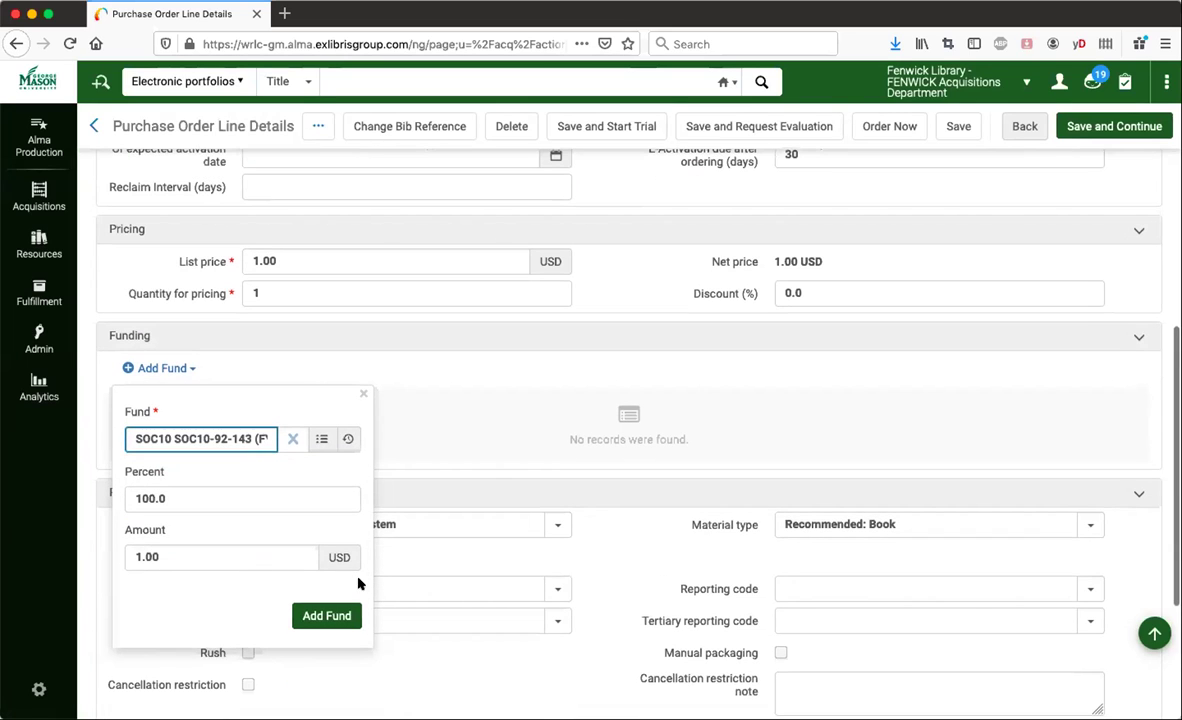
{"action": "left_click", "coordinate": [324, 616]}
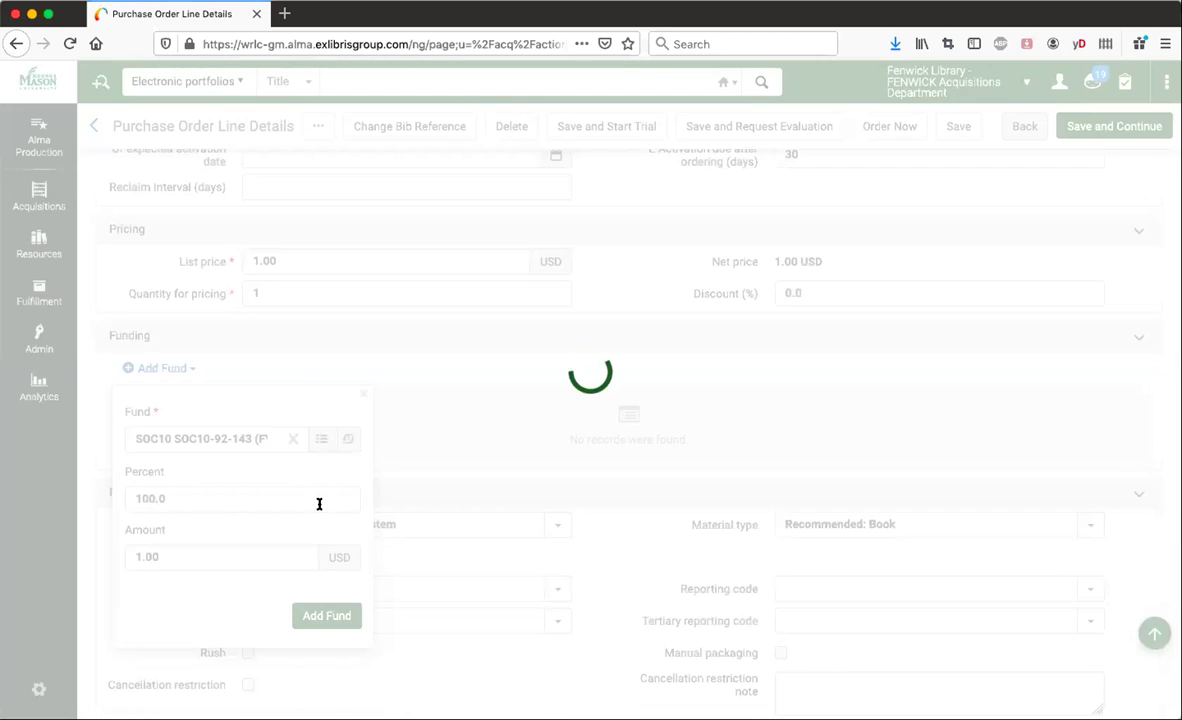
Set the PO line's material type to Recommended: Book and its reporting code to ebook.
{"action": "scroll", "coordinate": [570, 506], "scroll_direction": "down", "scroll_amount": 10}
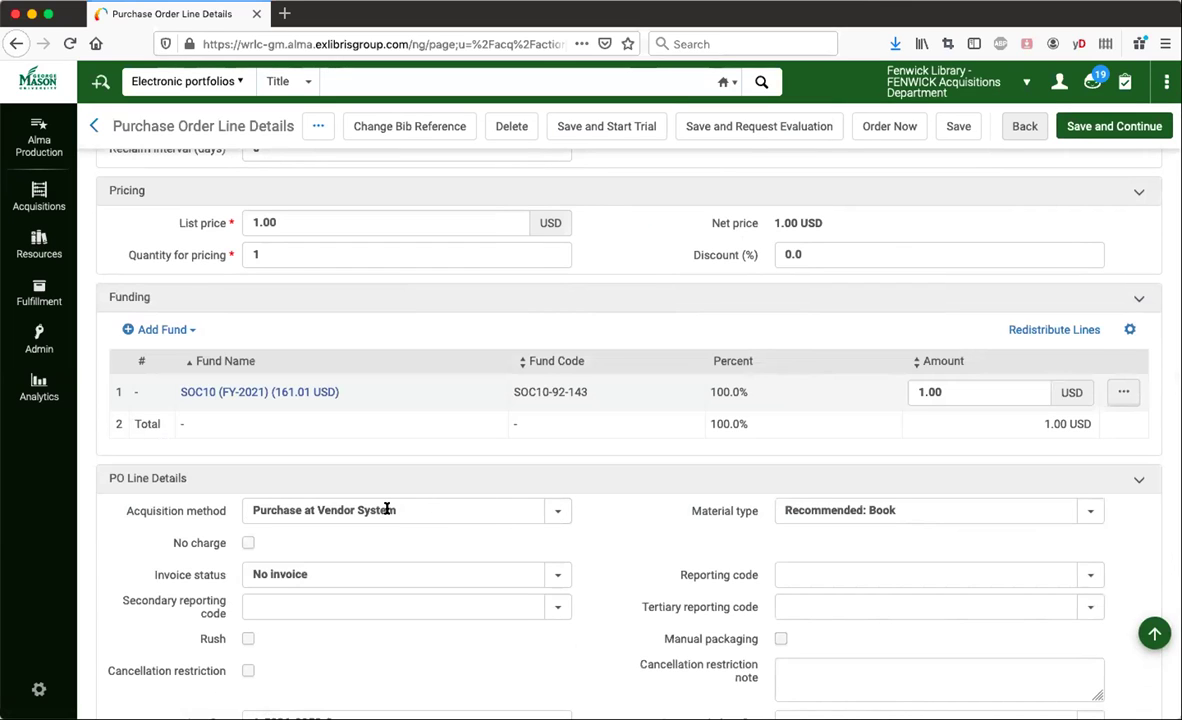
{"action": "scroll", "coordinate": [374, 510], "scroll_direction": "up", "scroll_amount": 2}
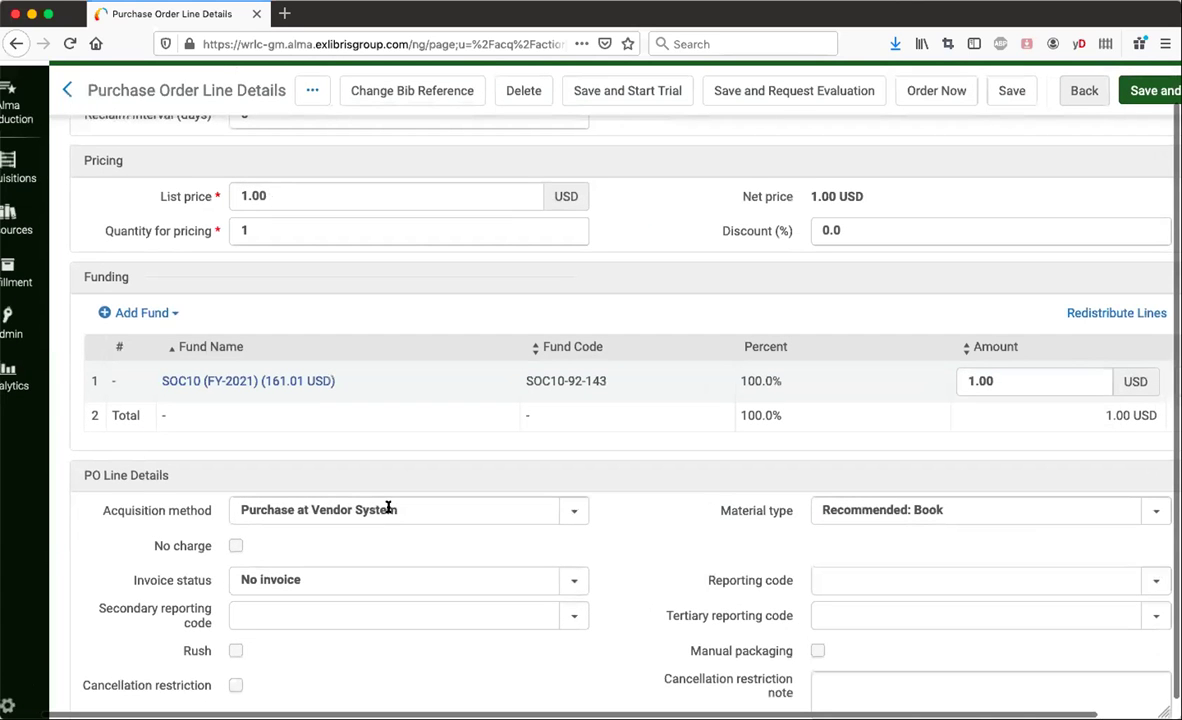
{"action": "scroll", "coordinate": [691, 511], "scroll_direction": "right", "scroll_amount": 2}
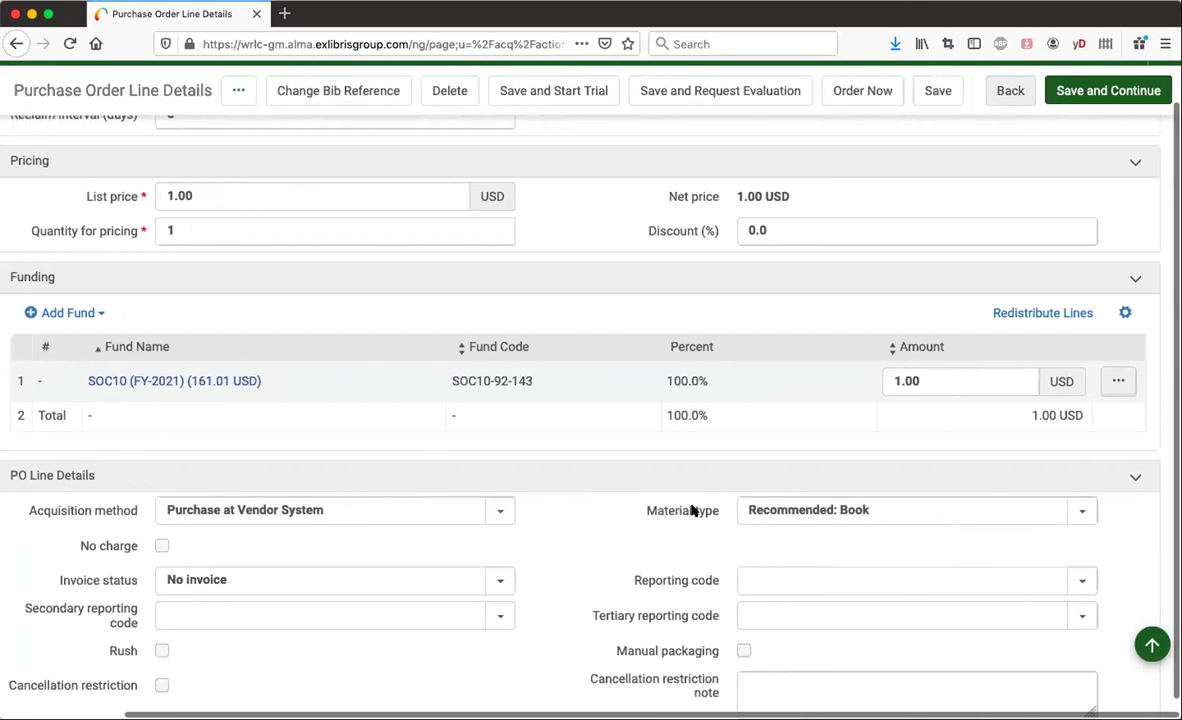
{"action": "left_click", "coordinate": [807, 508]}
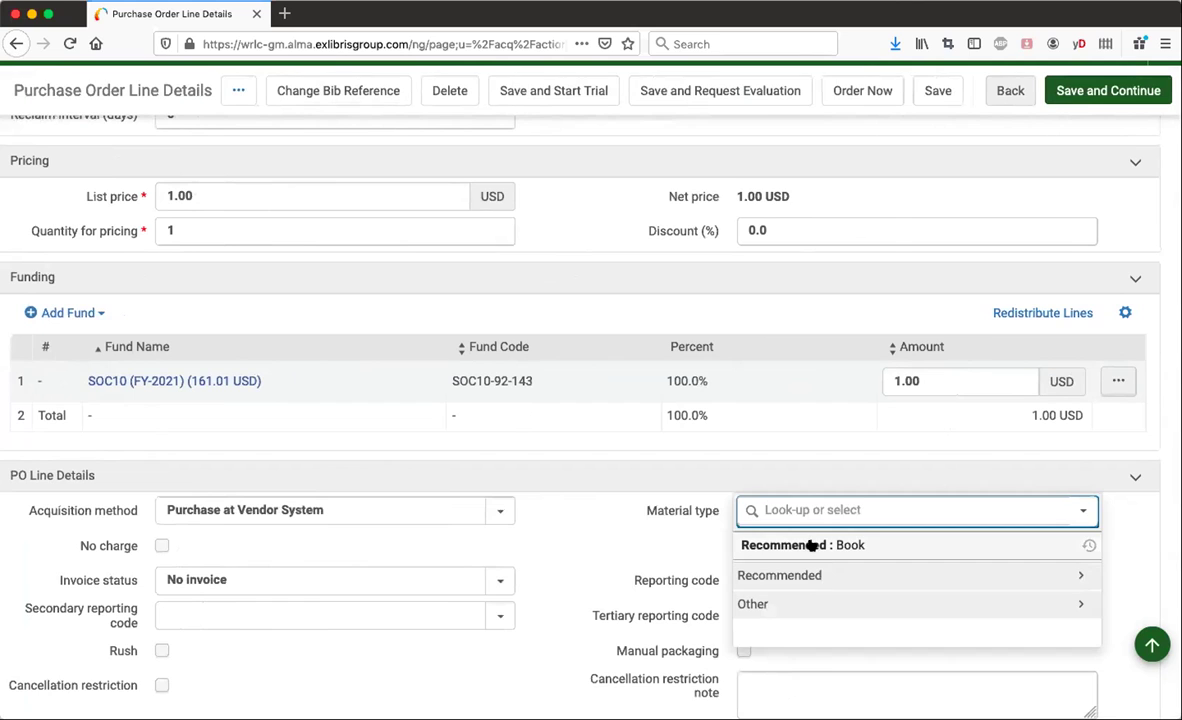
{"action": "left_click", "coordinate": [810, 545]}
{"action": "scroll", "coordinate": [767, 534], "scroll_direction": "down", "scroll_amount": 1}
{"action": "scroll", "coordinate": [767, 534], "scroll_direction": "down", "scroll_amount": 1}
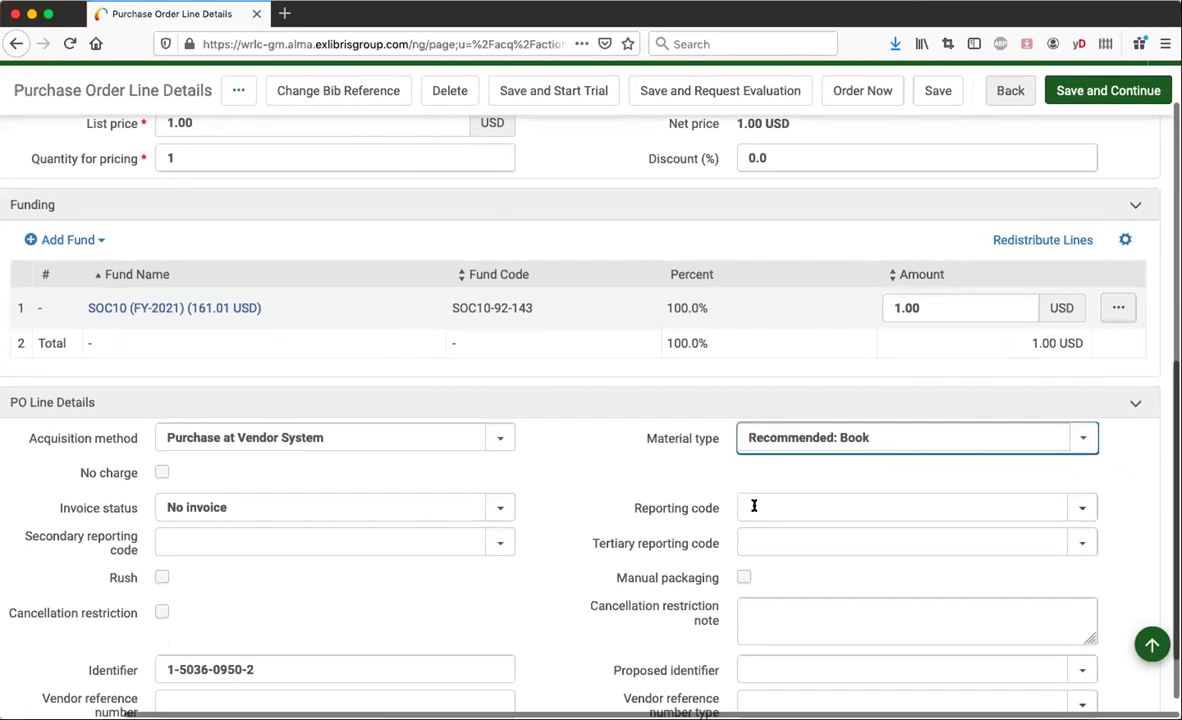
{"action": "left_click", "coordinate": [754, 506]}
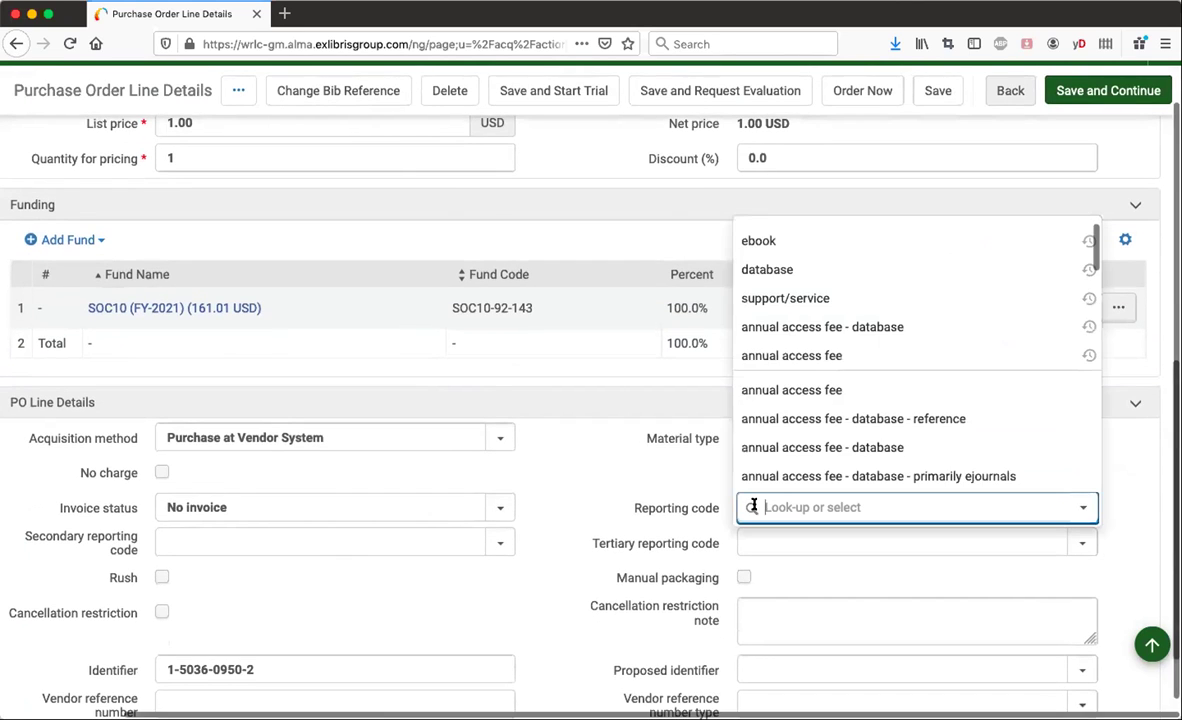
{"action": "left_click", "coordinate": [783, 241]}
{"action": "scroll", "coordinate": [557, 478], "scroll_direction": "down", "scroll_amount": 2}
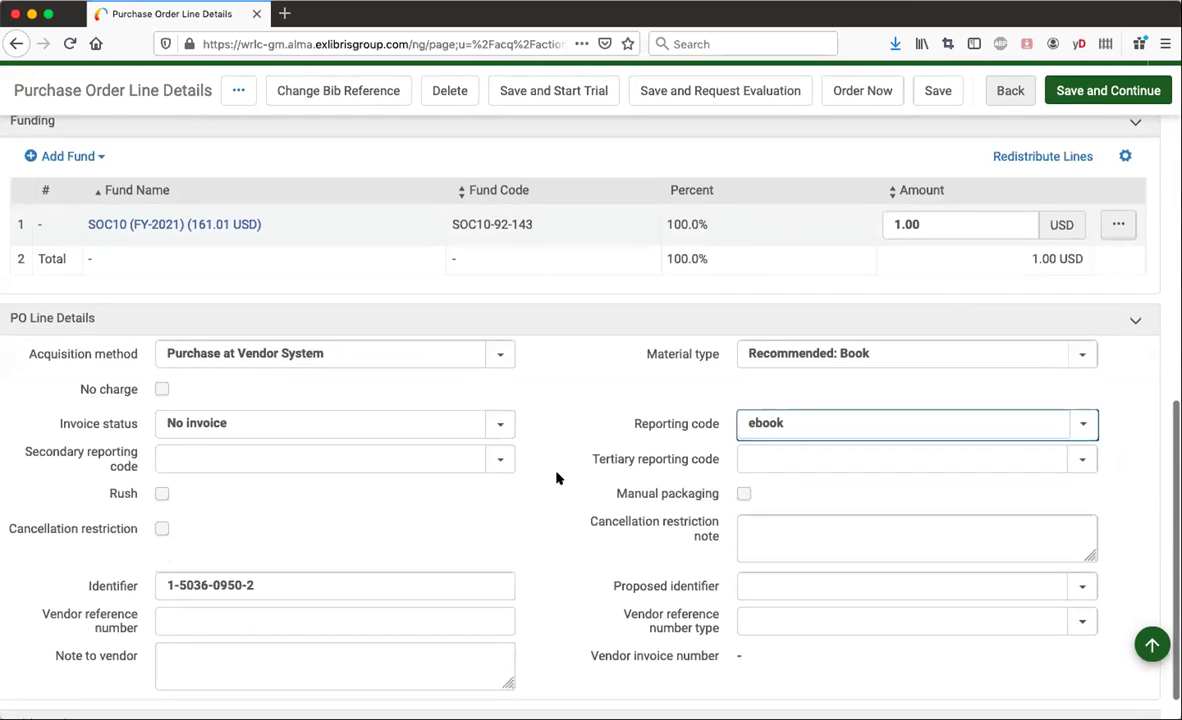
Expand the additional PO line information and review the ordered item, vendor, pricing, funding and detail fields.
{"action": "scroll", "coordinate": [557, 478], "scroll_direction": "down", "scroll_amount": 3}
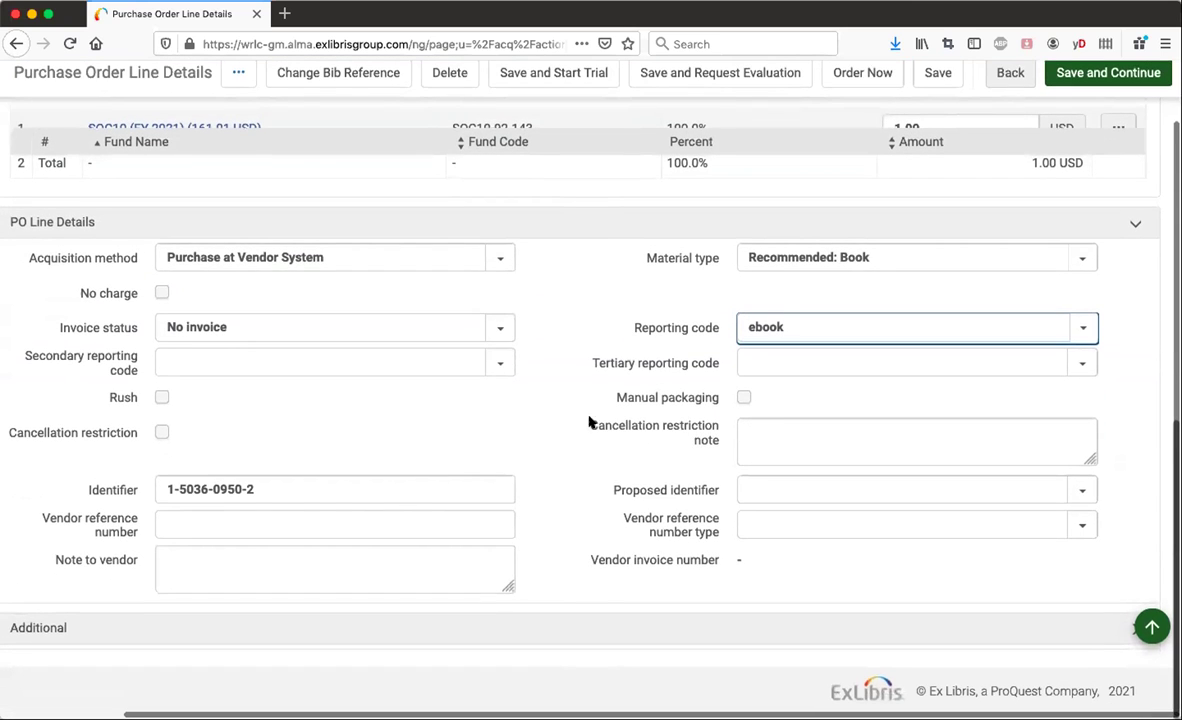
{"action": "left_click", "coordinate": [694, 633]}
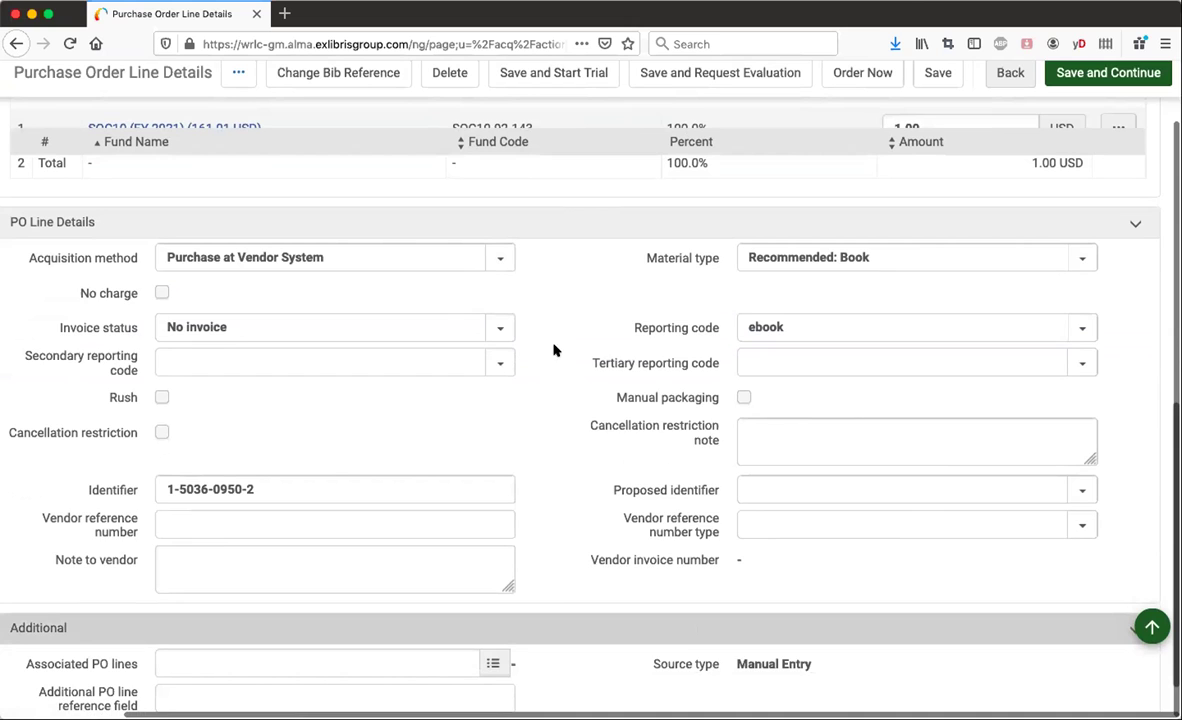
{"action": "scroll", "coordinate": [543, 419], "scroll_direction": "up", "scroll_amount": 2}
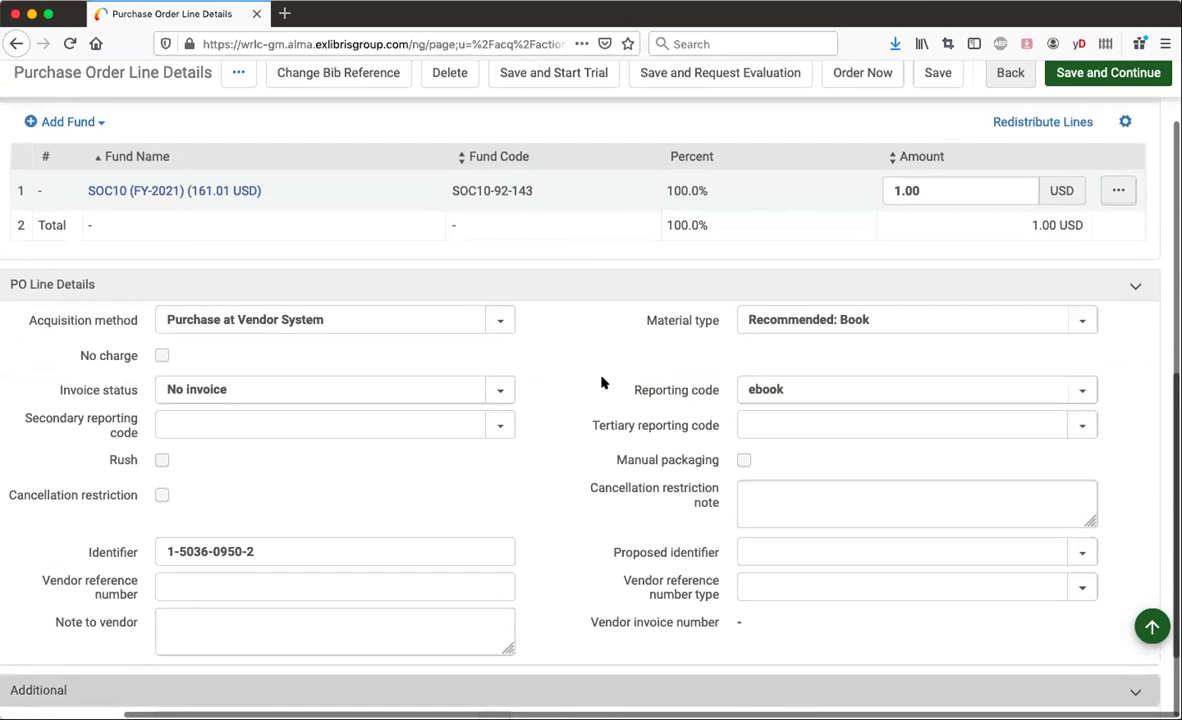
{"action": "scroll", "coordinate": [601, 383], "scroll_direction": "up", "scroll_amount": 10}
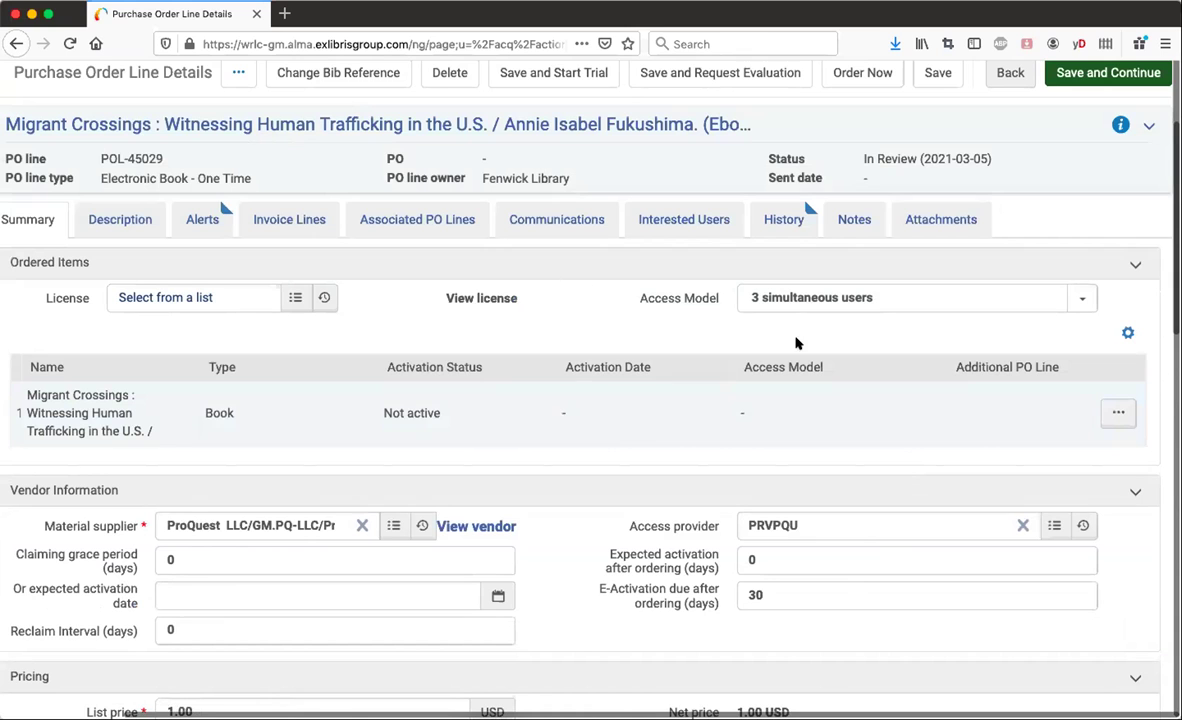
{"action": "scroll", "coordinate": [660, 414], "scroll_direction": "down", "scroll_amount": 4}
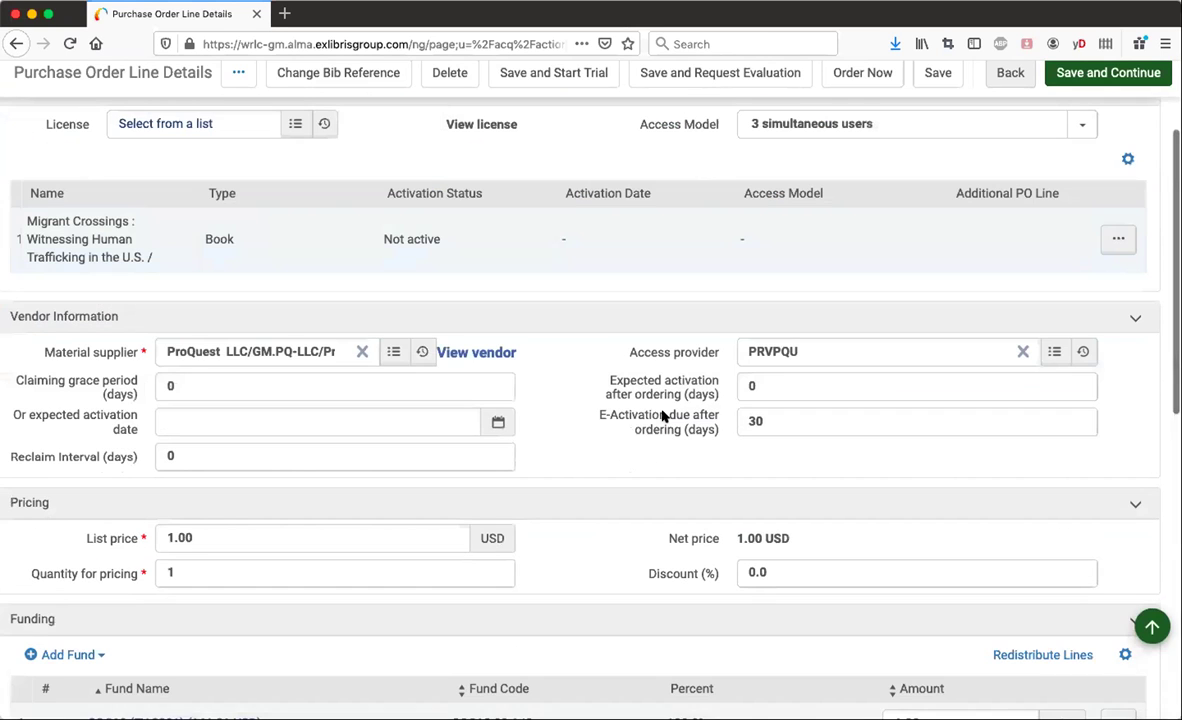
{"action": "scroll", "coordinate": [662, 415], "scroll_direction": "up", "scroll_amount": 3}
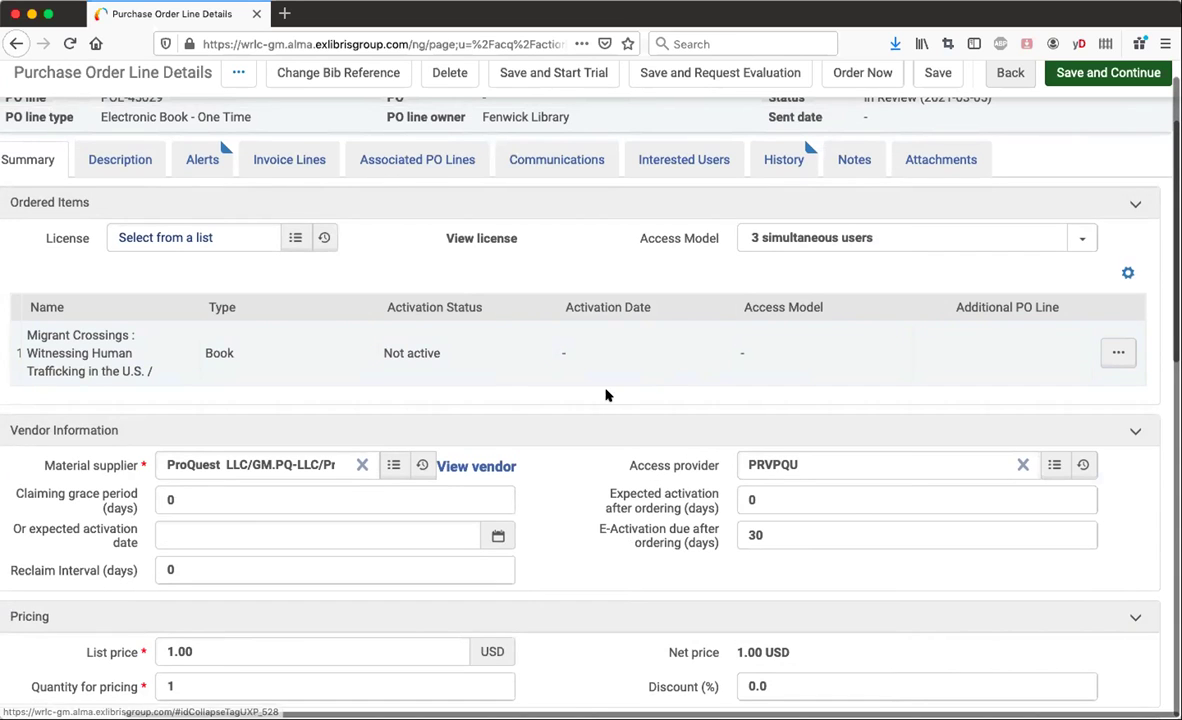
{"action": "scroll", "coordinate": [660, 422], "scroll_direction": "down", "scroll_amount": 2}
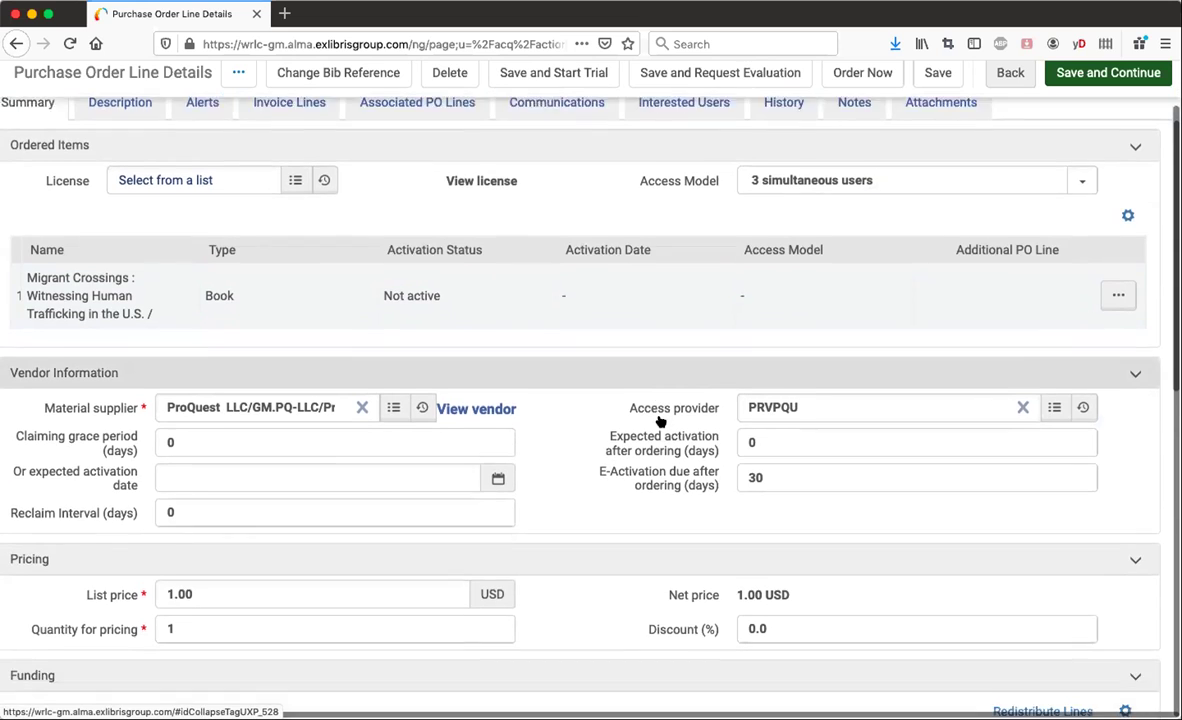
{"action": "scroll", "coordinate": [660, 422], "scroll_direction": "down", "scroll_amount": 2}
{"action": "scroll", "coordinate": [660, 422], "scroll_direction": "down", "scroll_amount": 2}
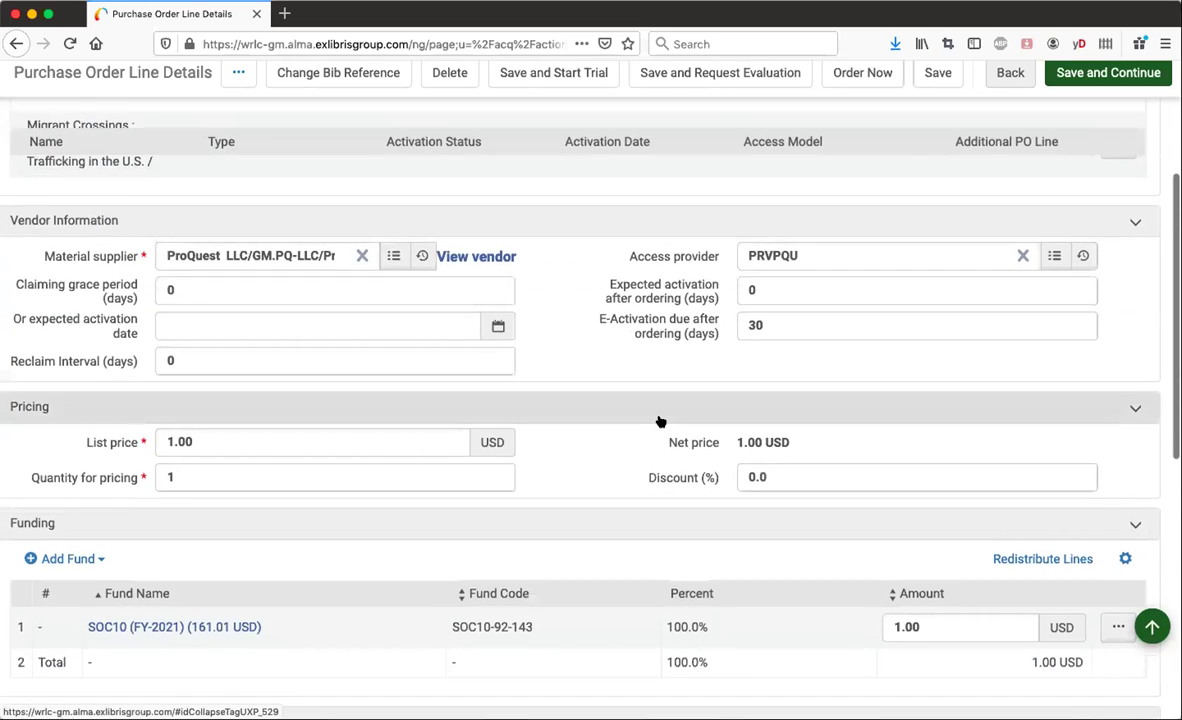
{"action": "scroll", "coordinate": [660, 422], "scroll_direction": "down", "scroll_amount": 2}
{"action": "scroll", "coordinate": [660, 418], "scroll_direction": "up", "scroll_amount": 3}
{"action": "scroll", "coordinate": [660, 420], "scroll_direction": "down", "scroll_amount": 3}
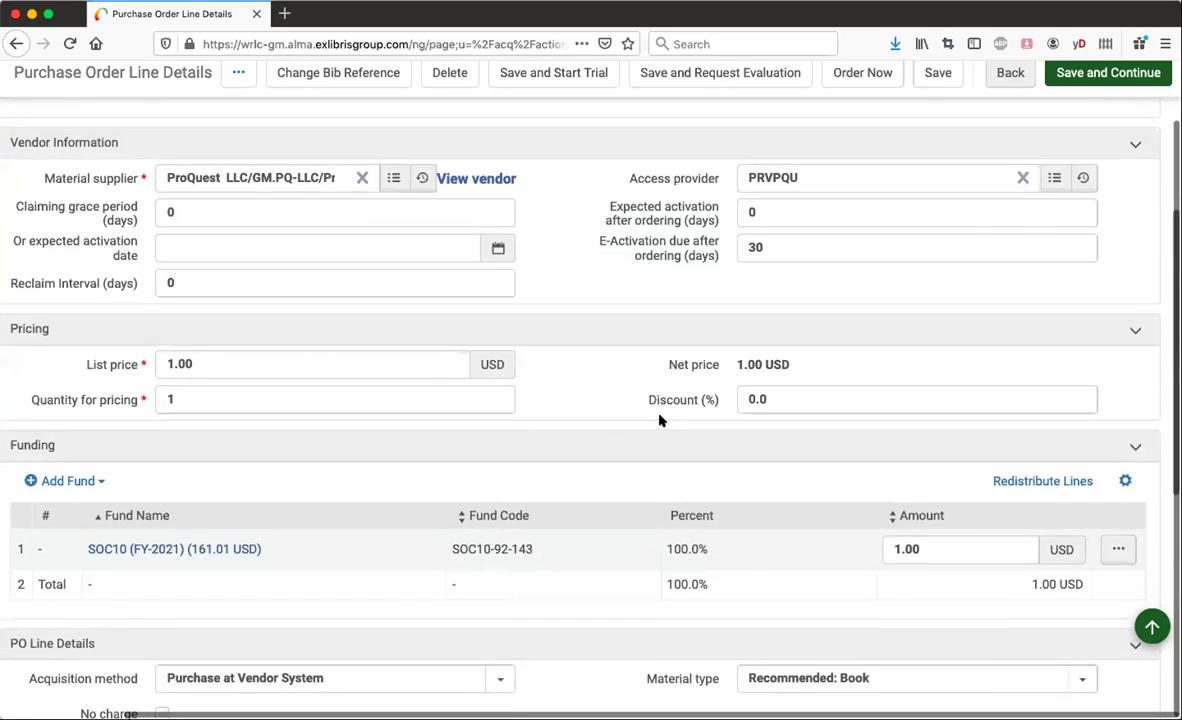
Turn on manual packaging for the PO line and turn it off again.
{"action": "scroll", "coordinate": [660, 420], "scroll_direction": "down", "scroll_amount": 5}
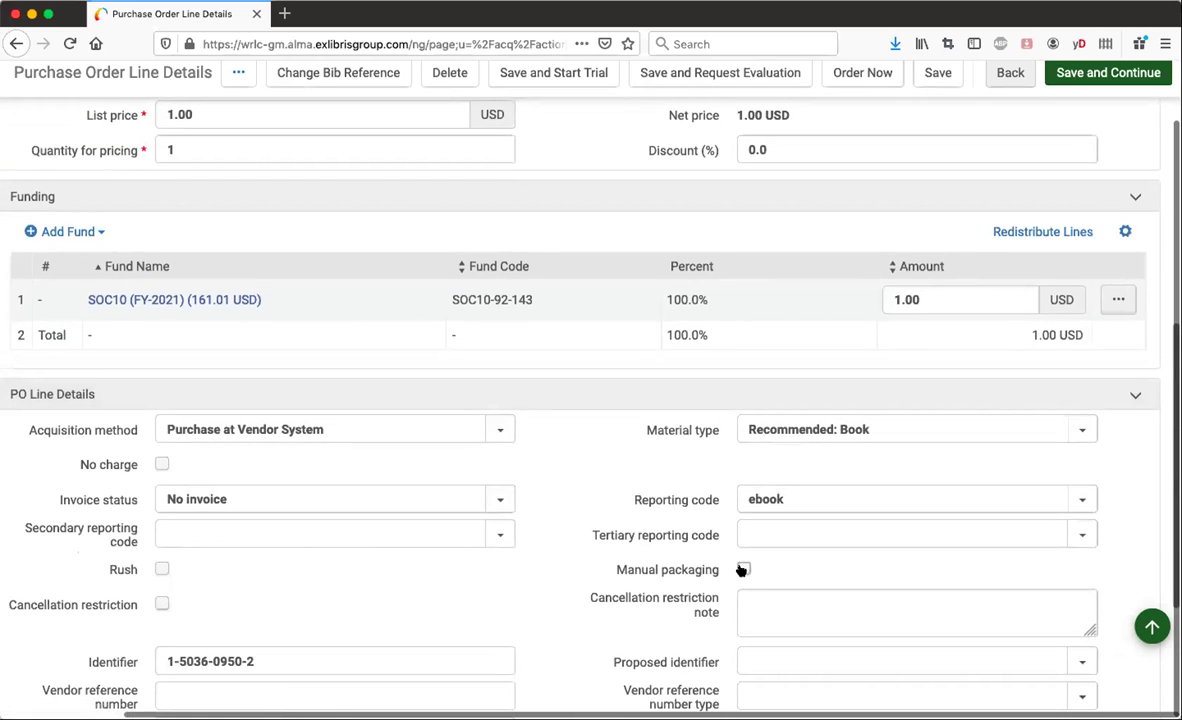
{"action": "left_click", "coordinate": [743, 569]}
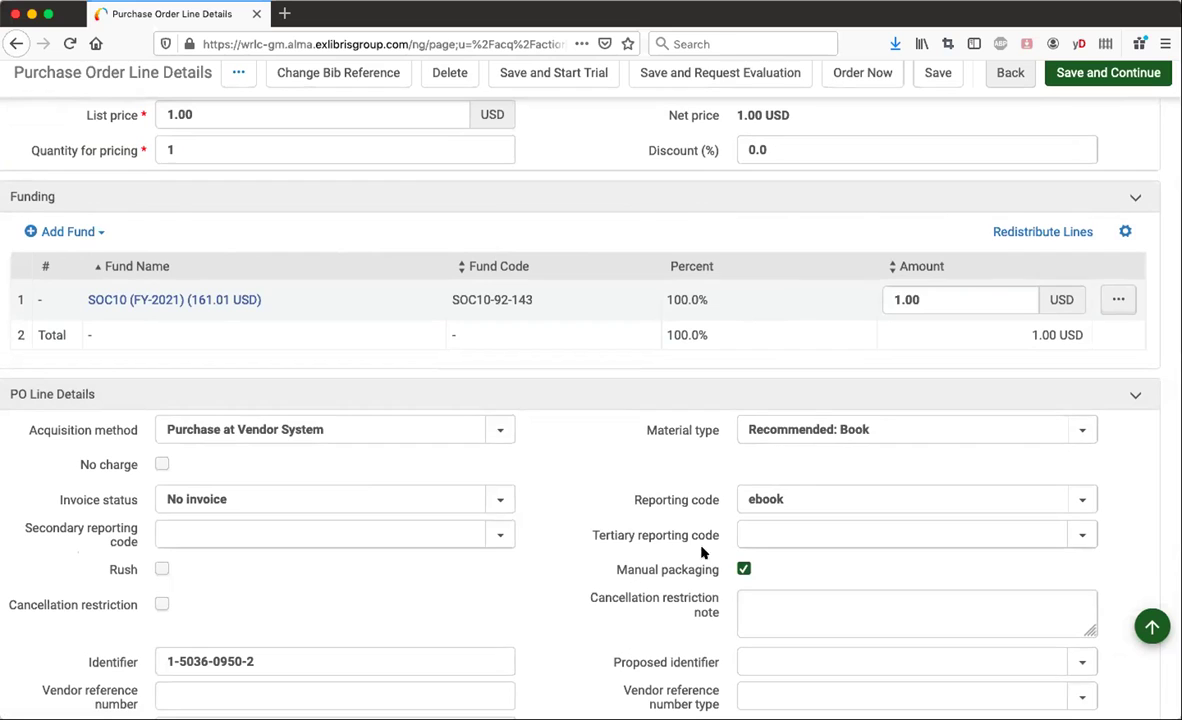
{"action": "left_click", "coordinate": [743, 569]}
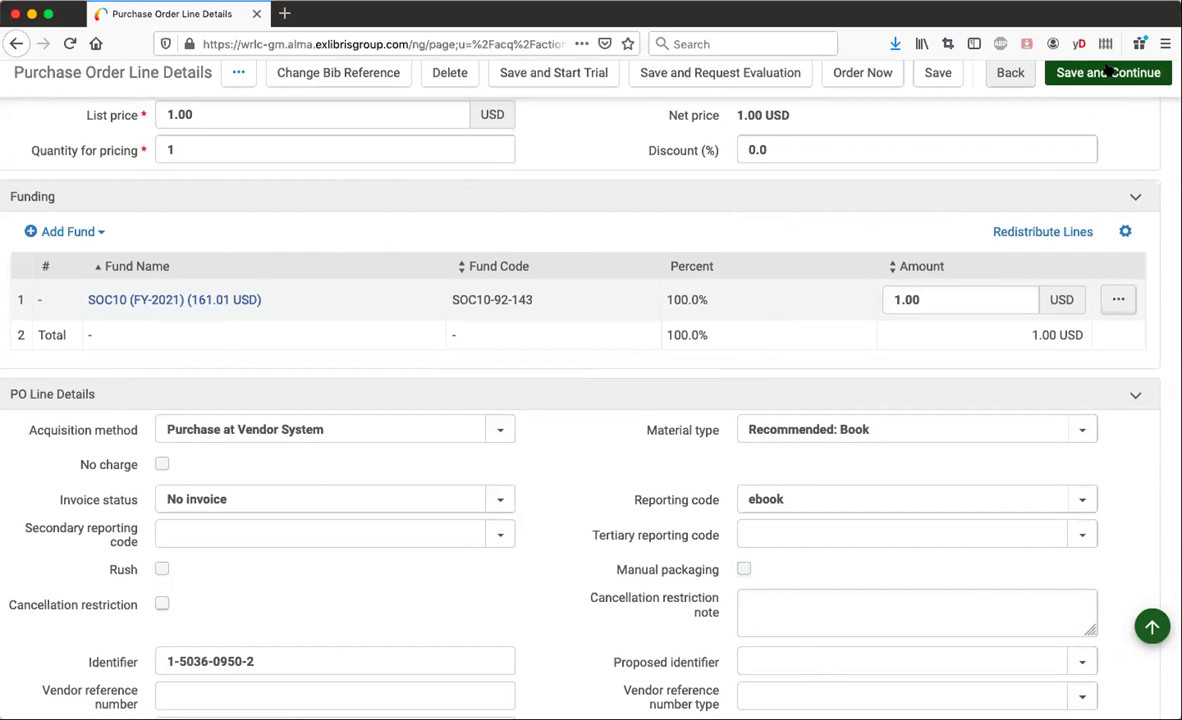
Place the Migrant Crossings order immediately with Order Now and confirm sending it.
{"action": "scroll", "coordinate": [1086, 119], "scroll_direction": "up", "scroll_amount": 10}
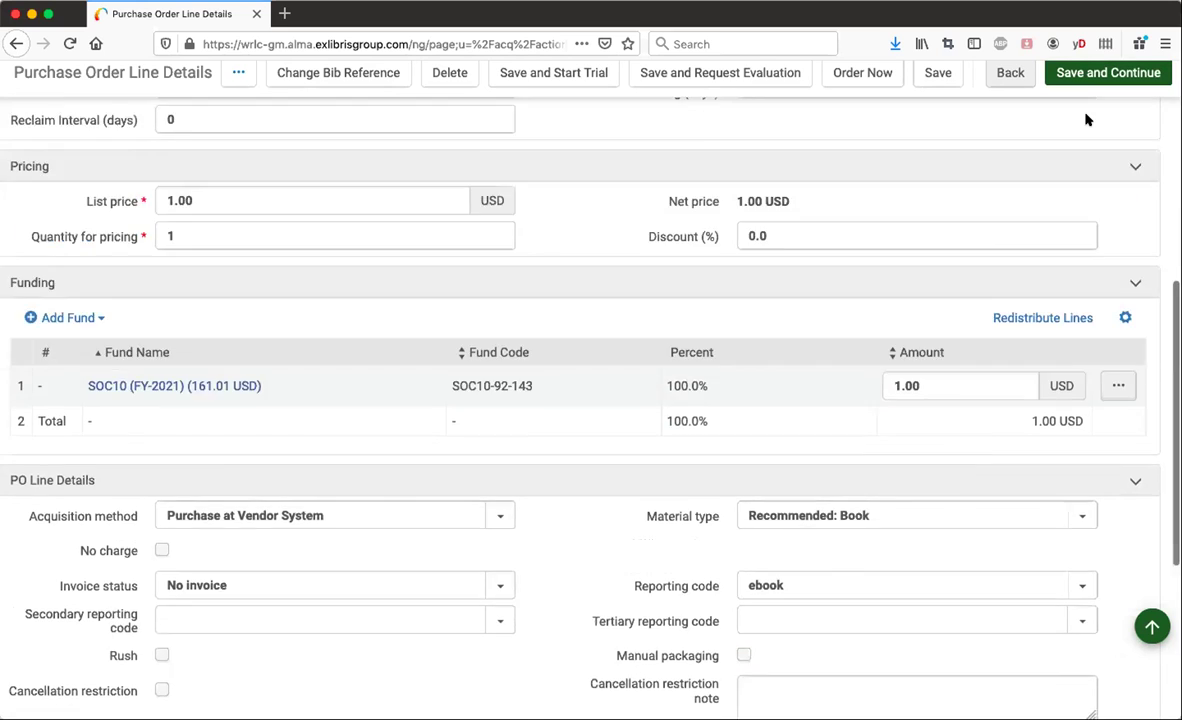
{"action": "scroll", "coordinate": [1078, 190], "scroll_direction": "up", "scroll_amount": 2}
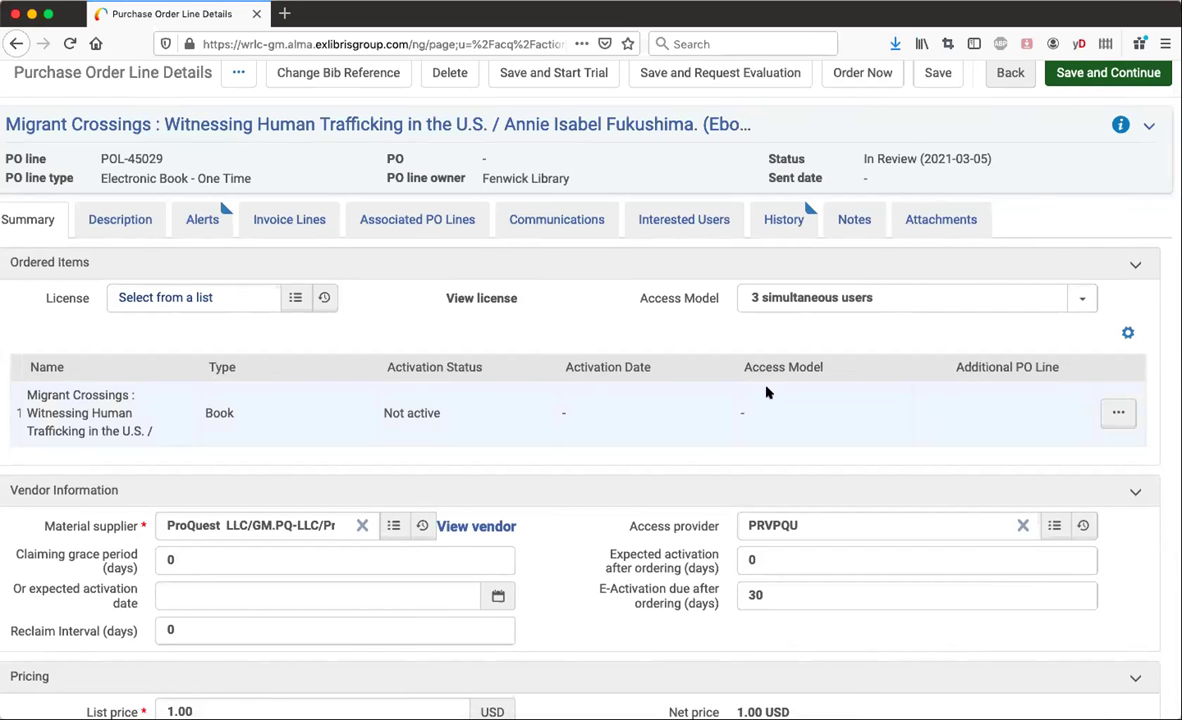
{"action": "scroll", "coordinate": [766, 392], "scroll_direction": "up", "scroll_amount": 1}
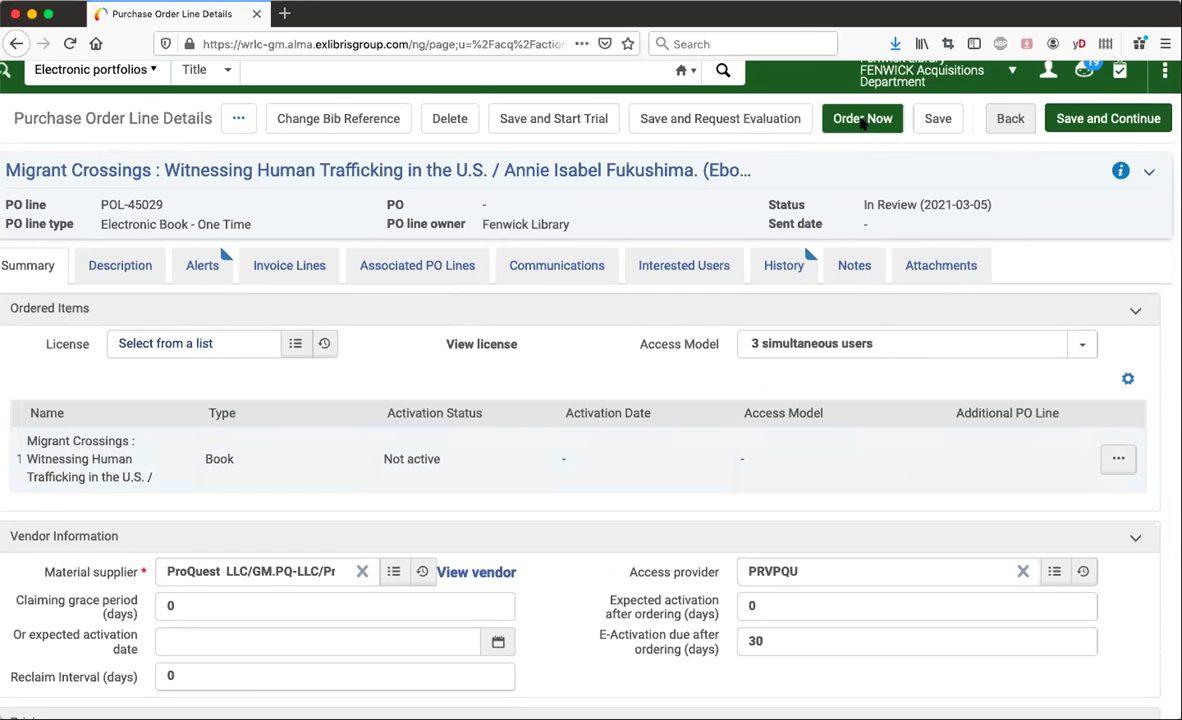
{"action": "left_click", "coordinate": [862, 119]}
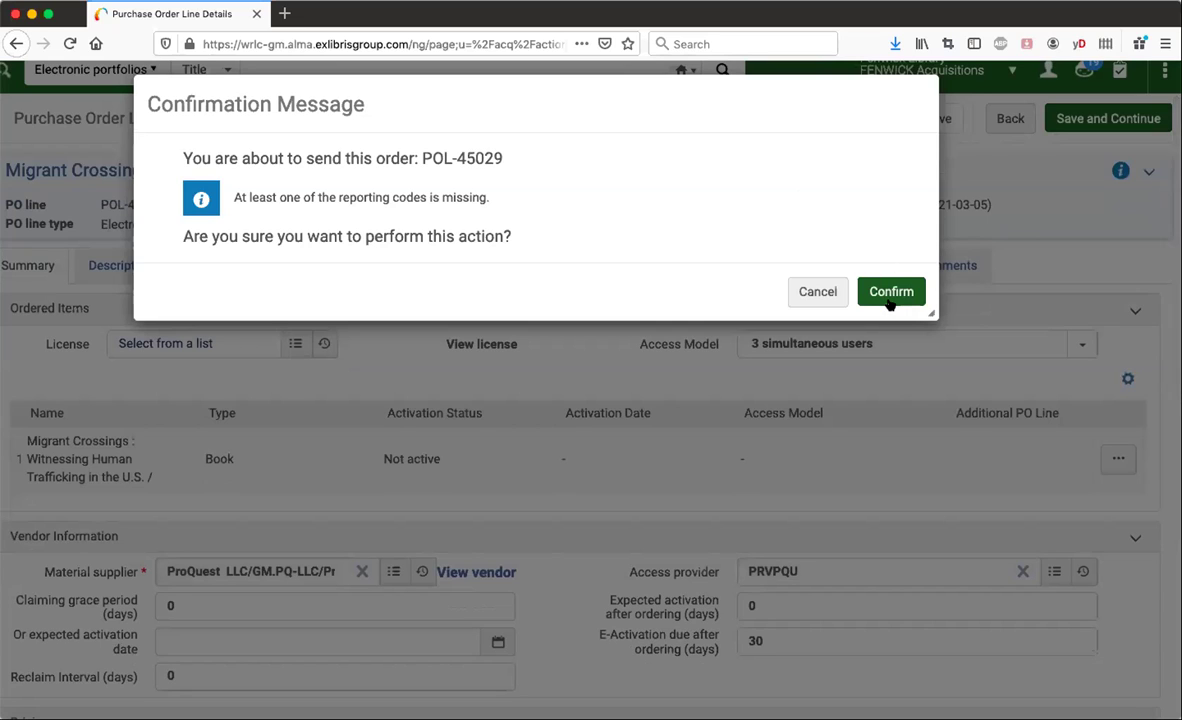
{"action": "left_click", "coordinate": [878, 293]}
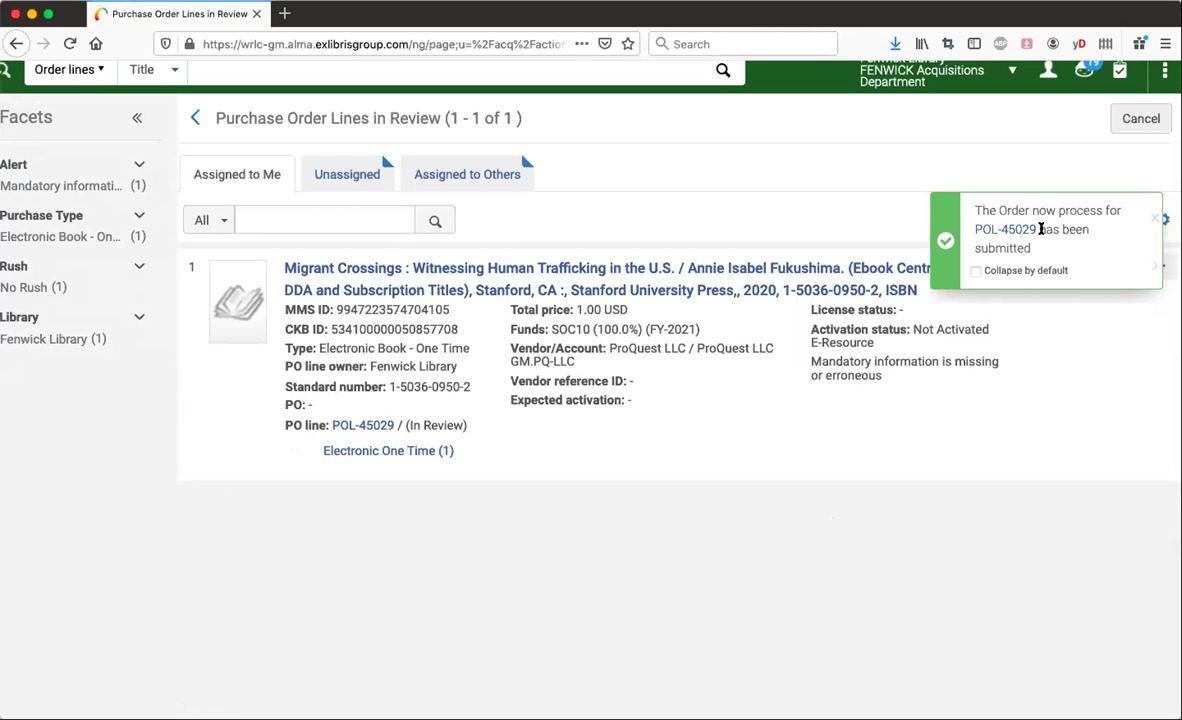
Open the details of the submitted Migrant Crossings PO line and check its associated PO lines.
{"action": "left_click", "coordinate": [988, 232]}
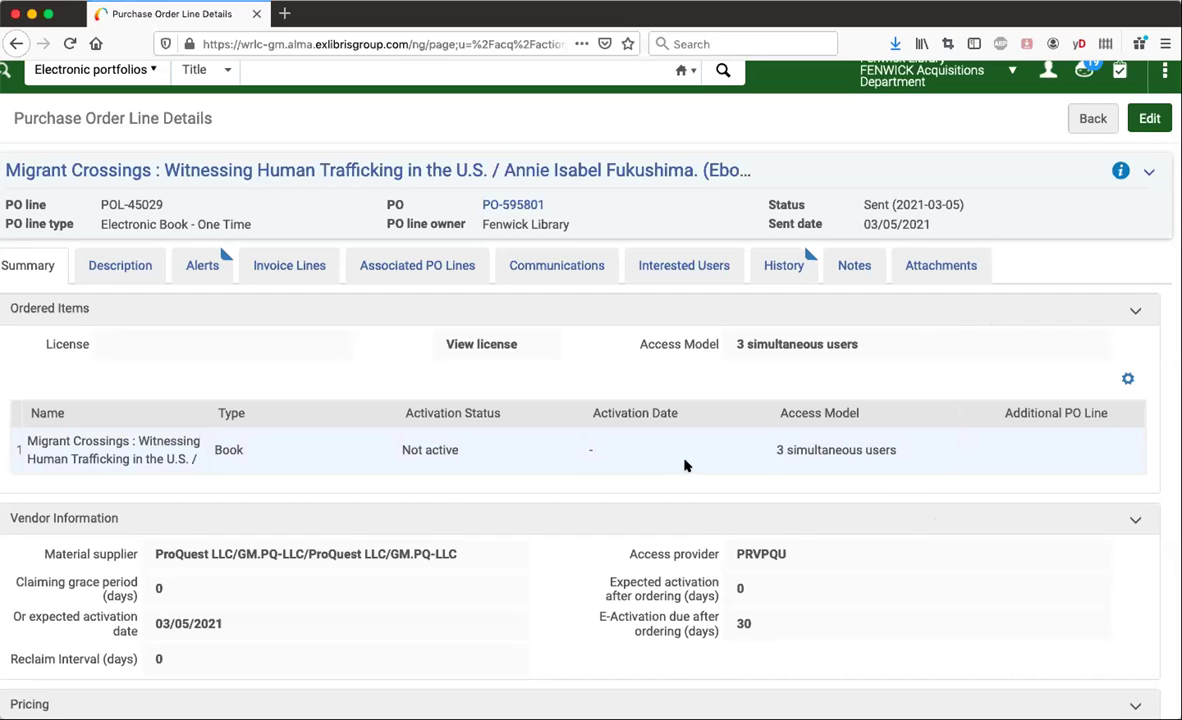
{"action": "left_click", "coordinate": [419, 268]}
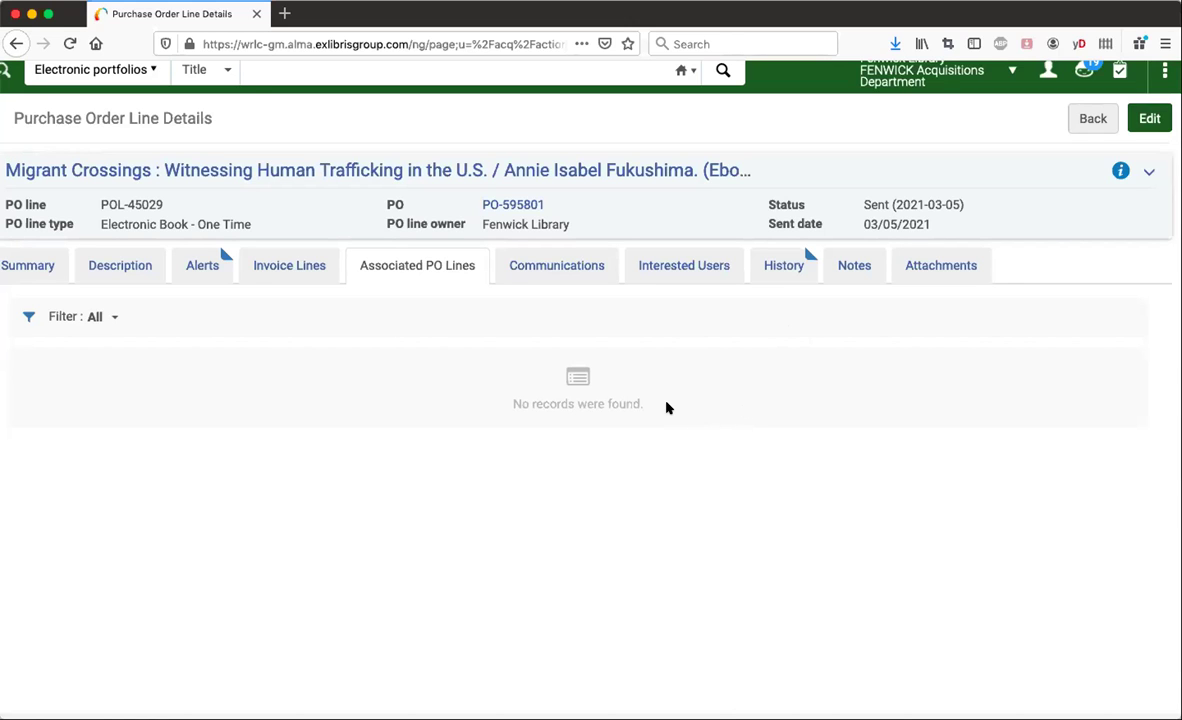
Open the Acquisitions list of PO lines to package and expand the inventory details of its entries.
{"action": "scroll", "coordinate": [665, 406], "scroll_direction": "left", "scroll_amount": 3}
{"action": "scroll", "coordinate": [667, 406], "scroll_direction": "left", "scroll_amount": 2}
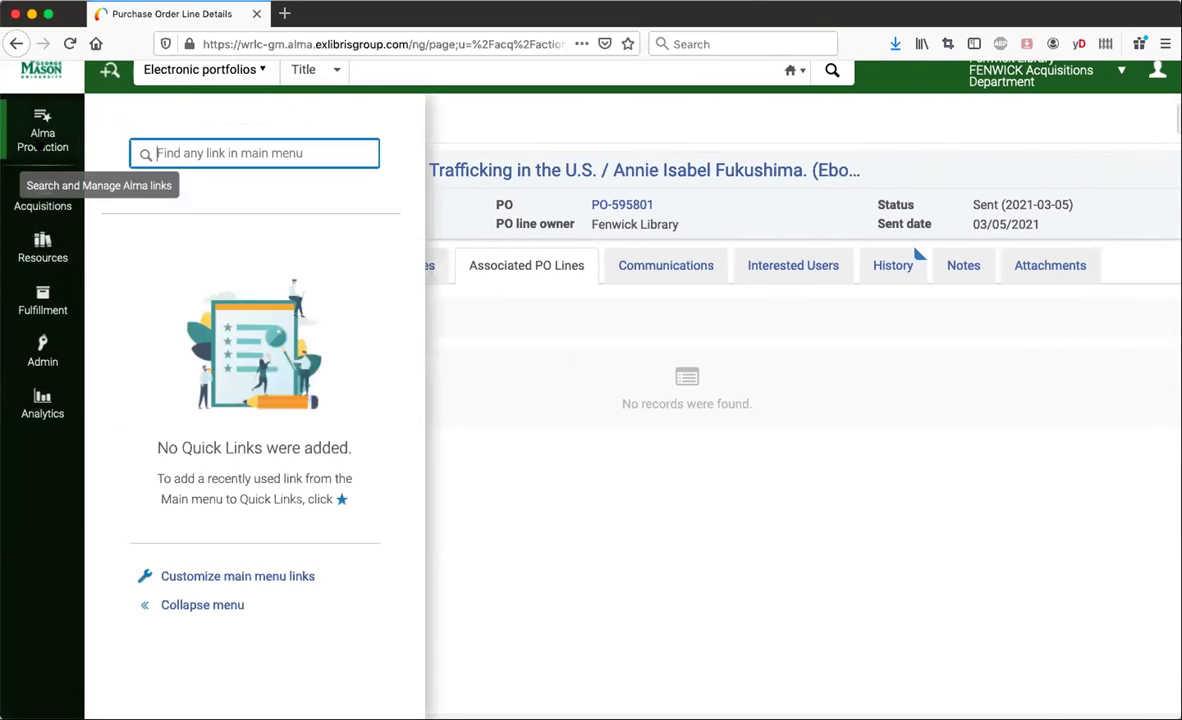
{"action": "mouse_move", "coordinate": [42, 195]}
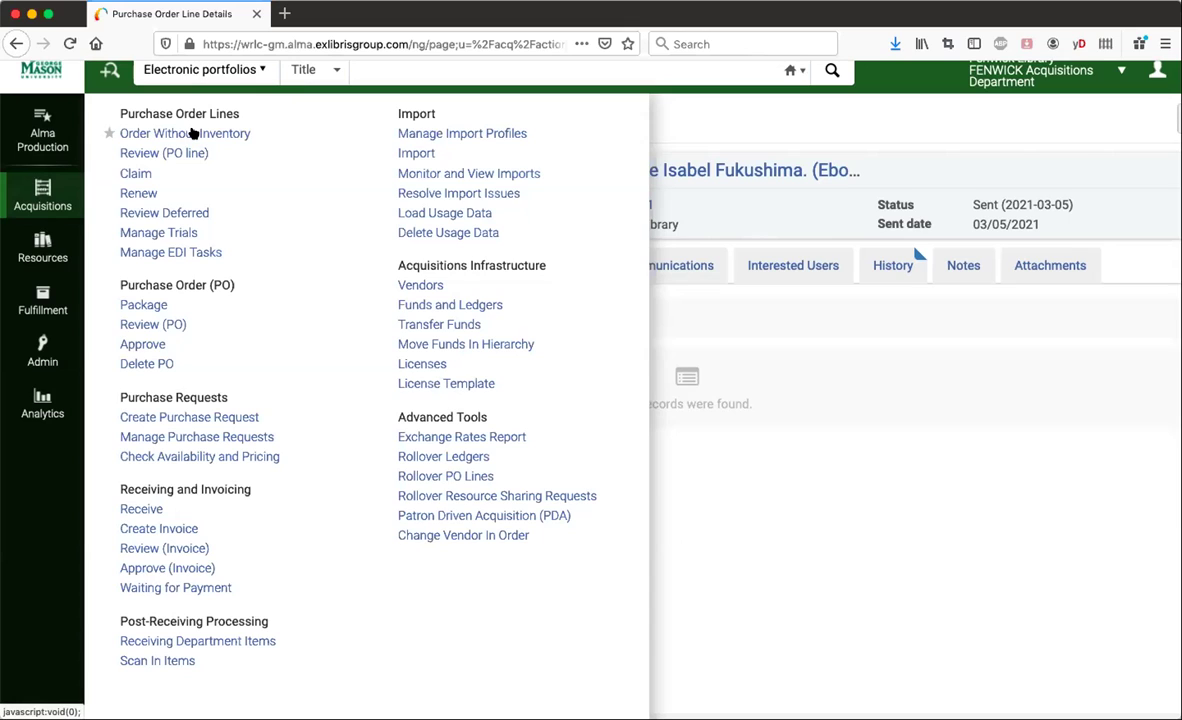
{"action": "left_click", "coordinate": [145, 306]}
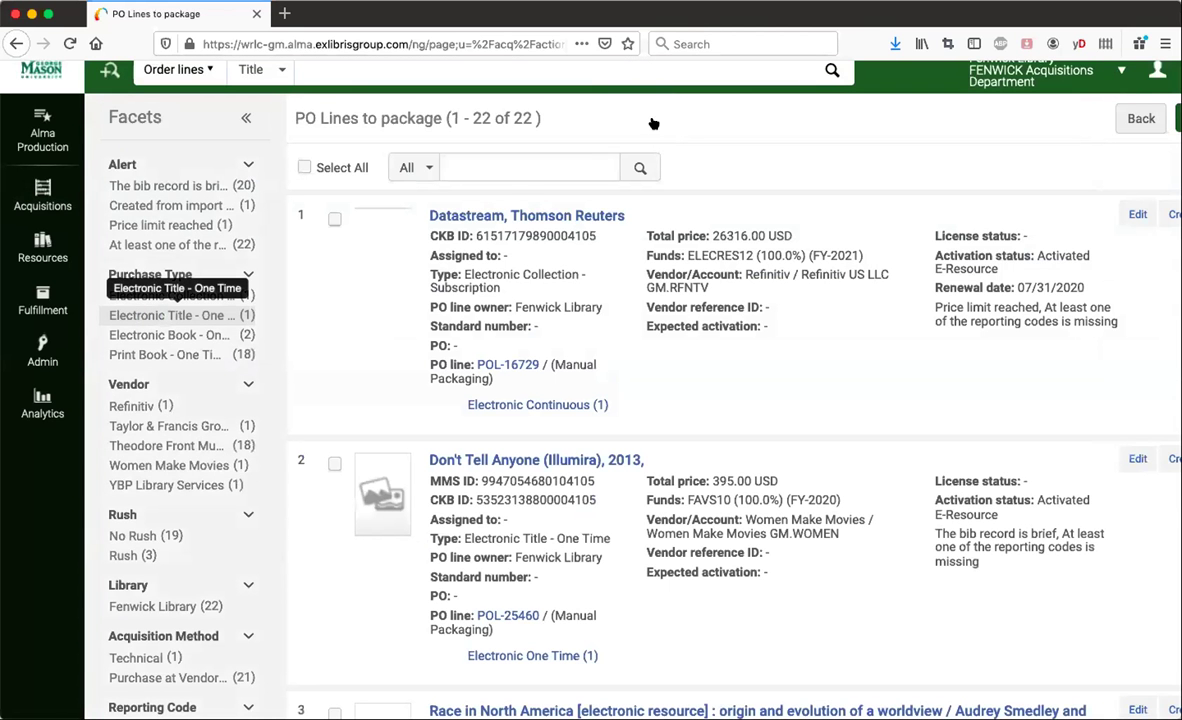
{"action": "left_click", "coordinate": [335, 360]}
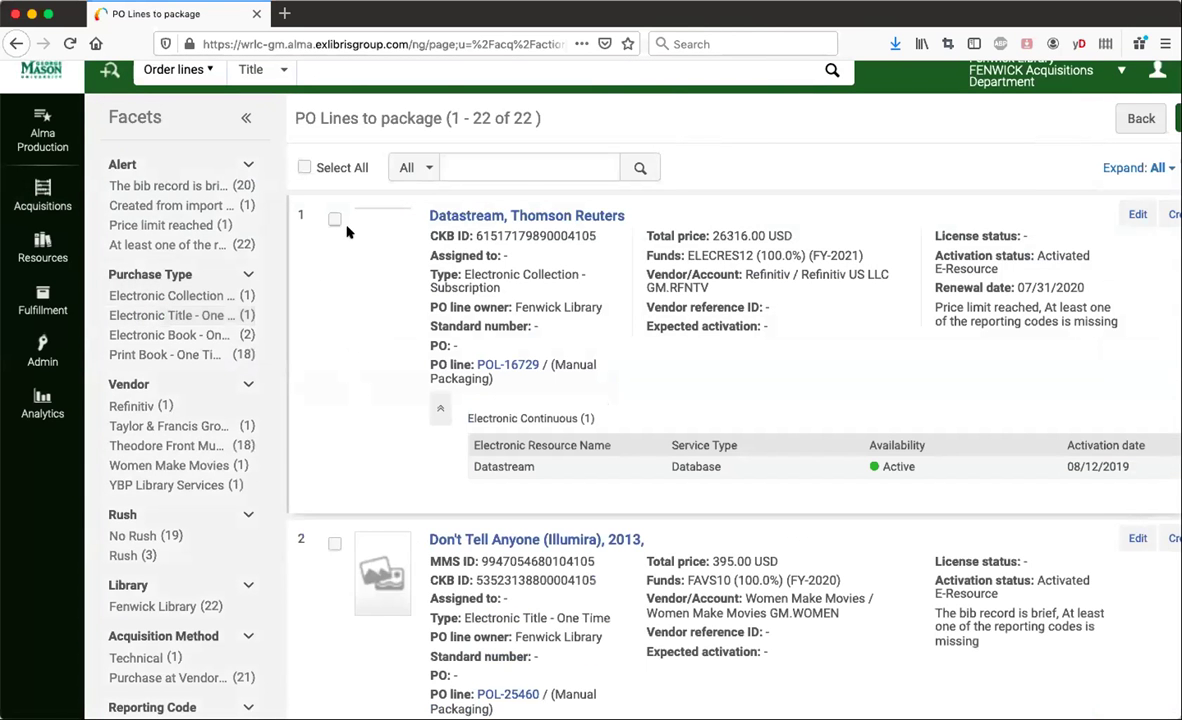
Select the Datastream and Race in North America PO lines for packaging, and clear both selections.
{"action": "left_click", "coordinate": [334, 219]}
{"action": "scroll", "coordinate": [400, 400], "scroll_direction": "down", "scroll_amount": 5}
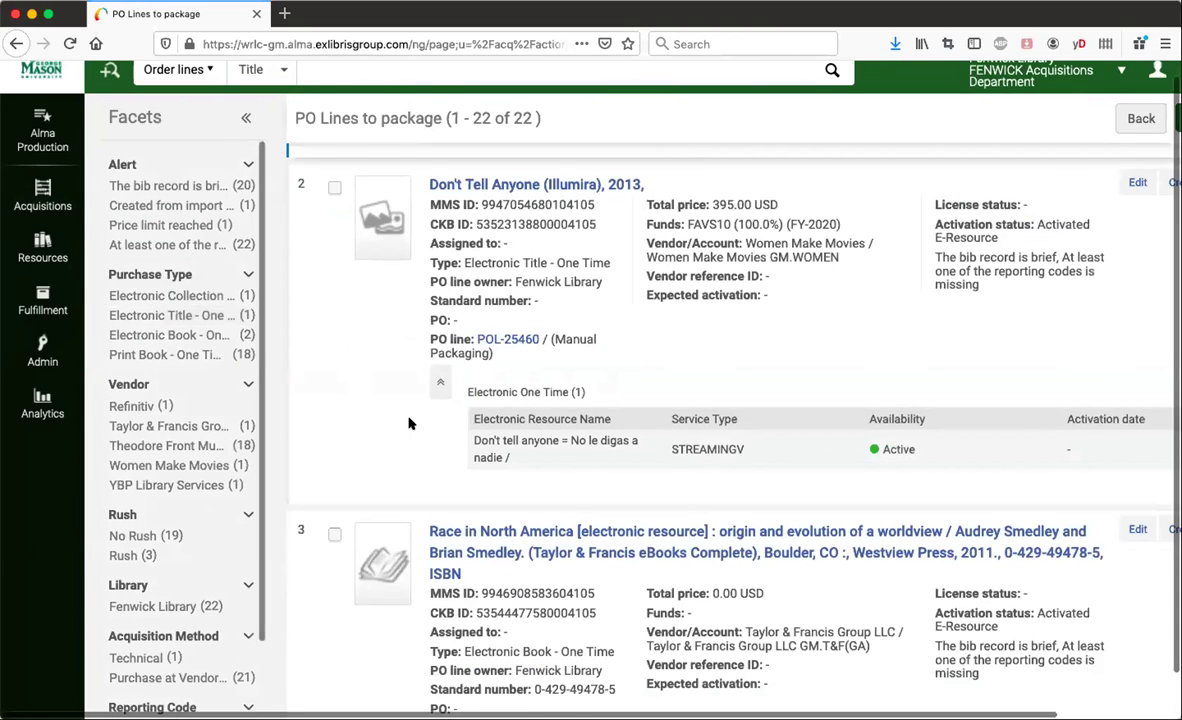
{"action": "scroll", "coordinate": [408, 423], "scroll_direction": "down", "scroll_amount": 3}
{"action": "left_click", "coordinate": [334, 416]}
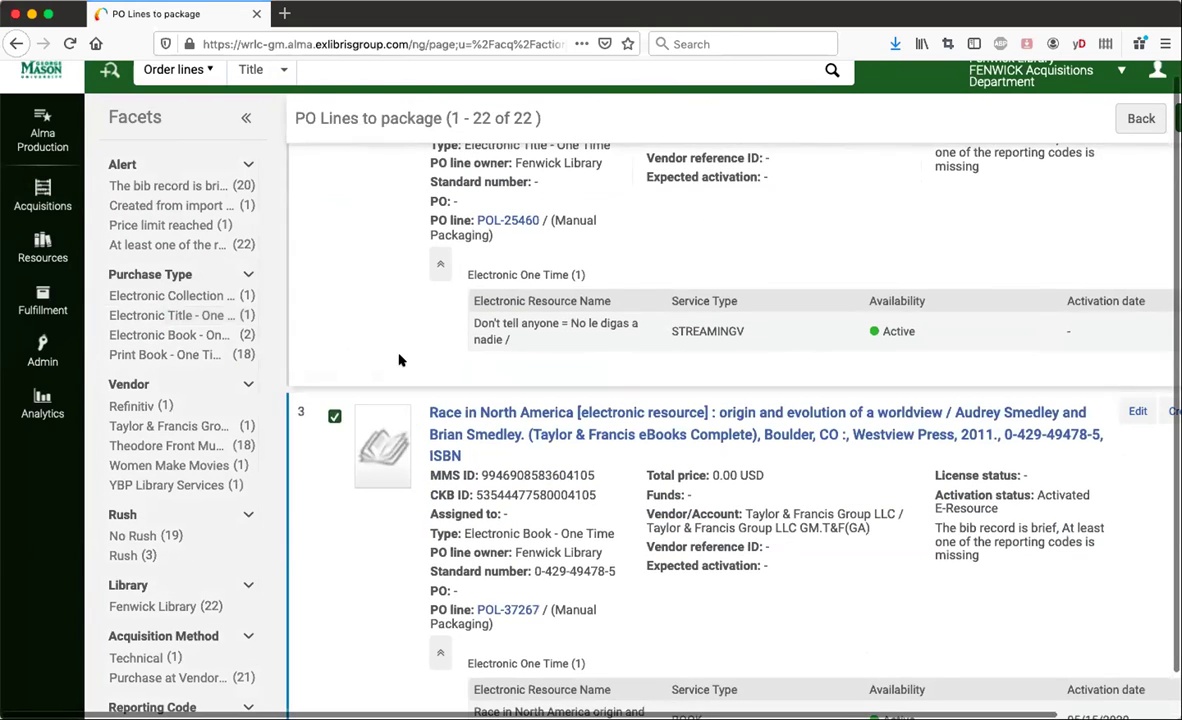
{"action": "left_click", "coordinate": [335, 417]}
{"action": "scroll", "coordinate": [383, 335], "scroll_direction": "up", "scroll_amount": 4}
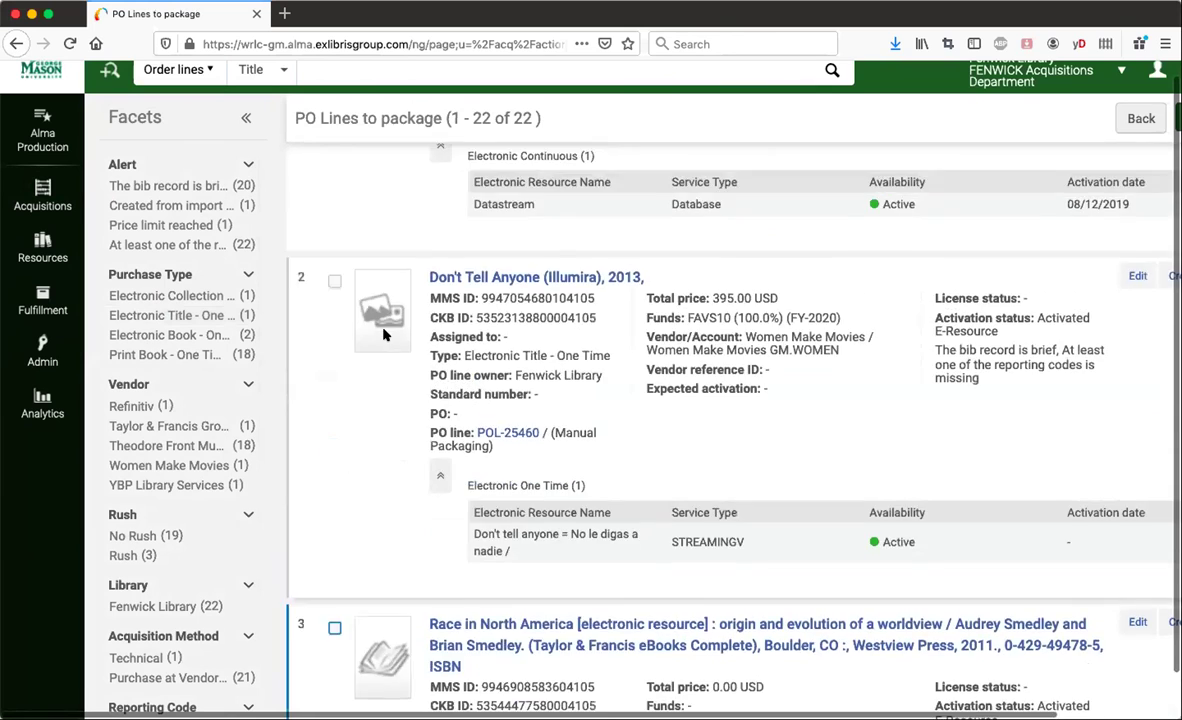
{"action": "scroll", "coordinate": [383, 335], "scroll_direction": "up", "scroll_amount": 4}
{"action": "left_click", "coordinate": [335, 218]}
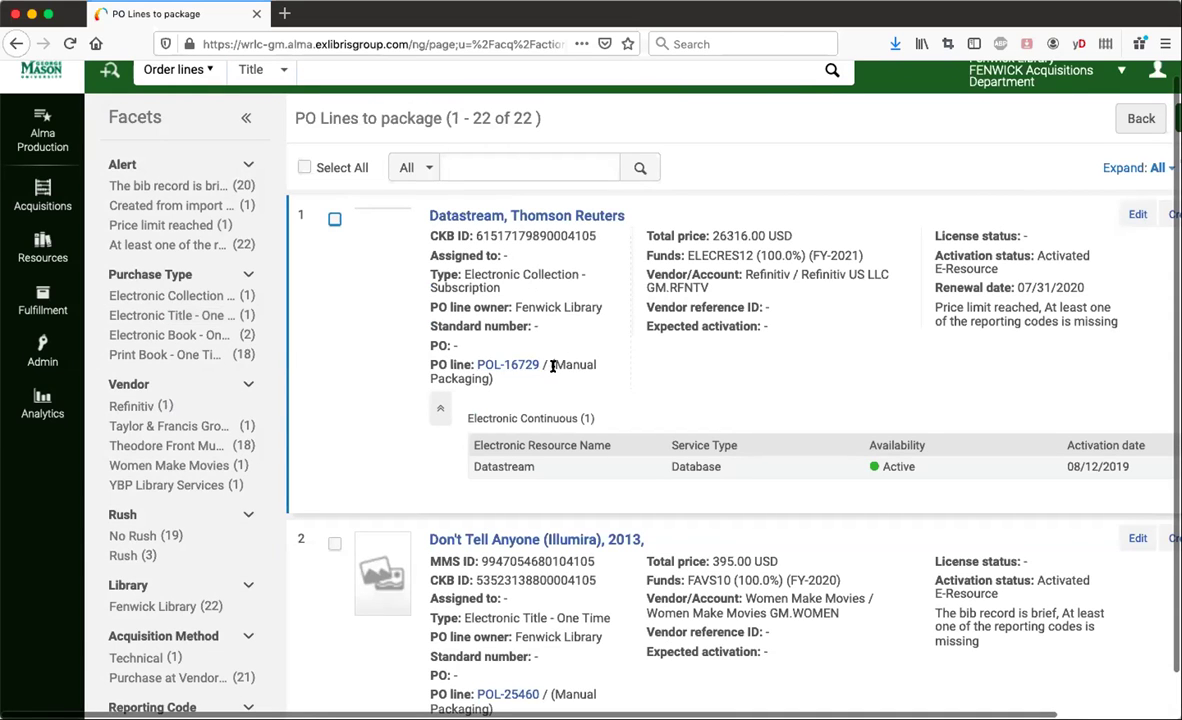
Leave the list of PO lines to package and return to the home page.
{"action": "scroll", "coordinate": [520, 384], "scroll_direction": "down", "scroll_amount": 3}
{"action": "scroll", "coordinate": [520, 381], "scroll_direction": "down", "scroll_amount": 2}
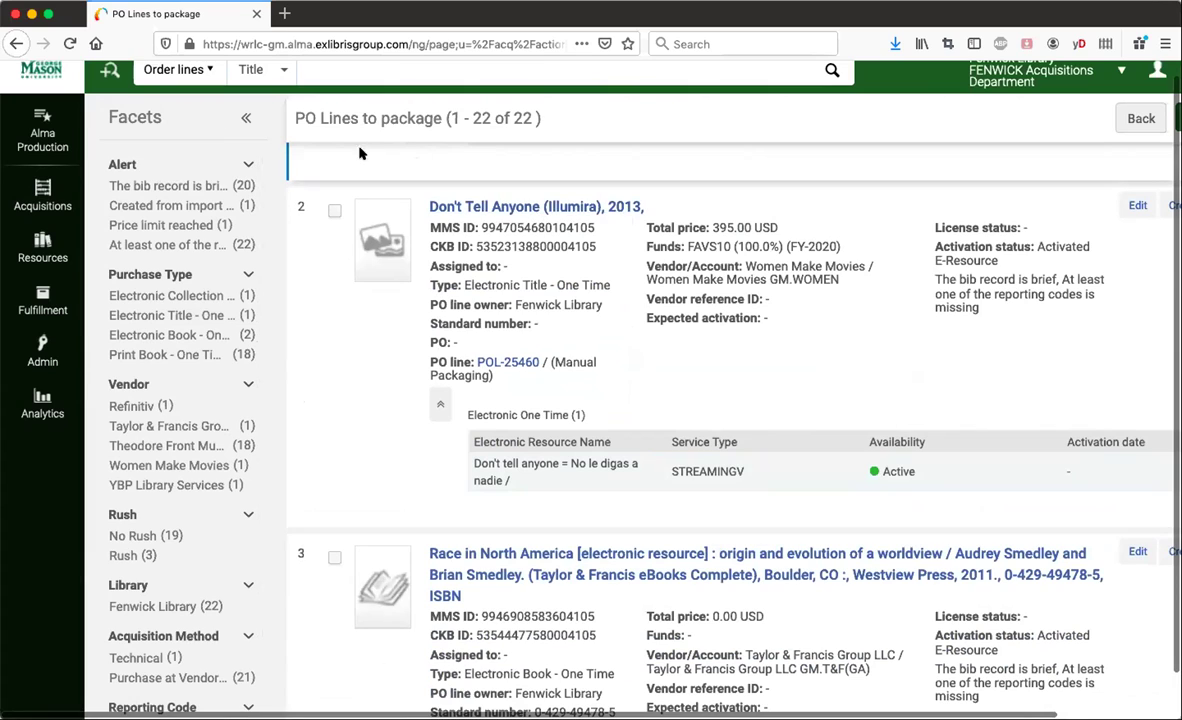
{"action": "left_click", "coordinate": [38, 72]}
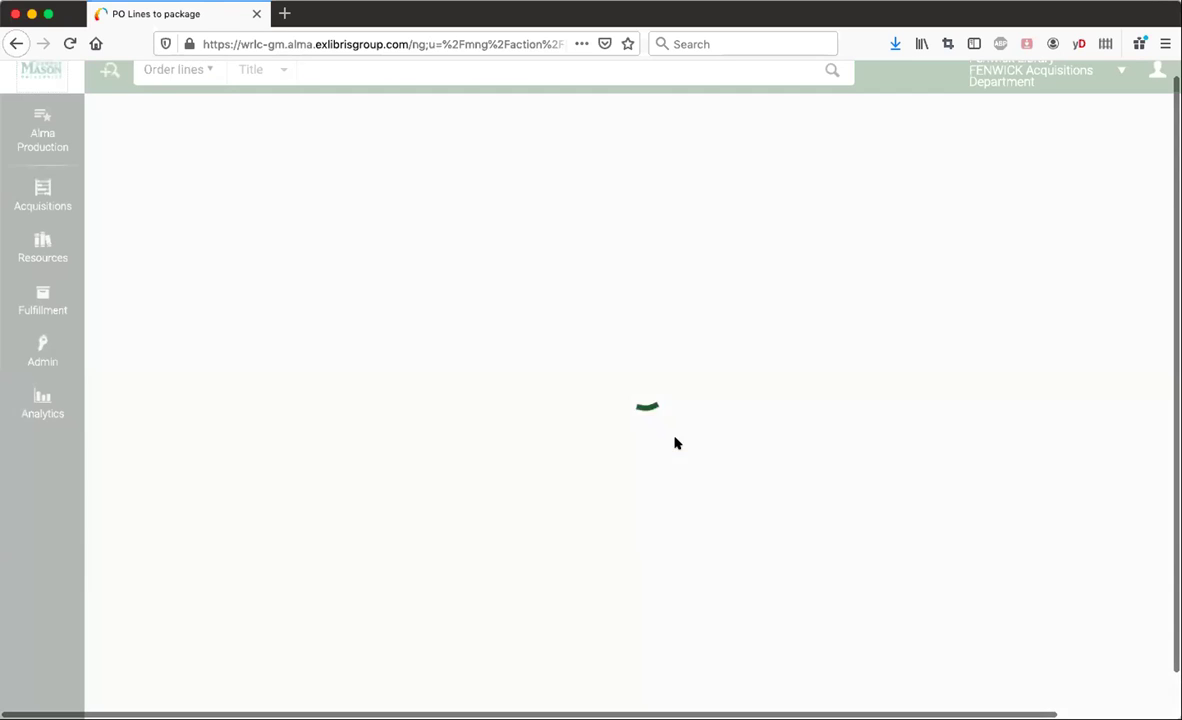
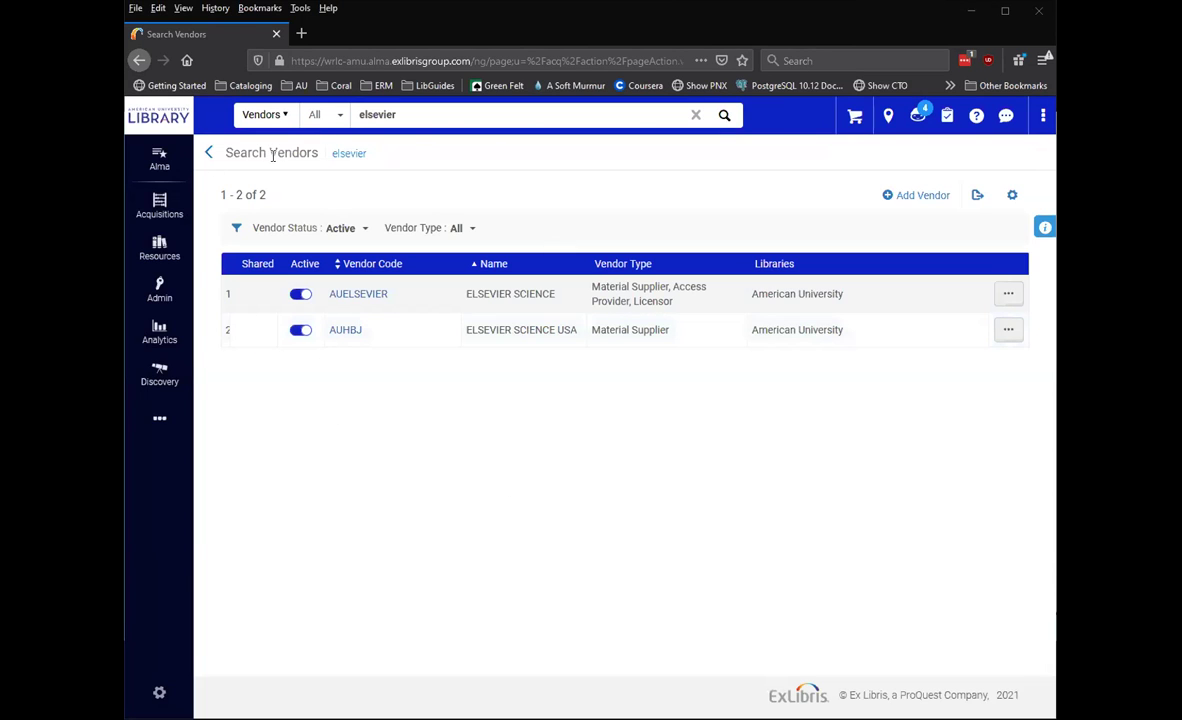
Open the Acquisitions list of PO lines to renew and look through its first entries.
{"action": "left_click", "coordinate": [147, 222]}
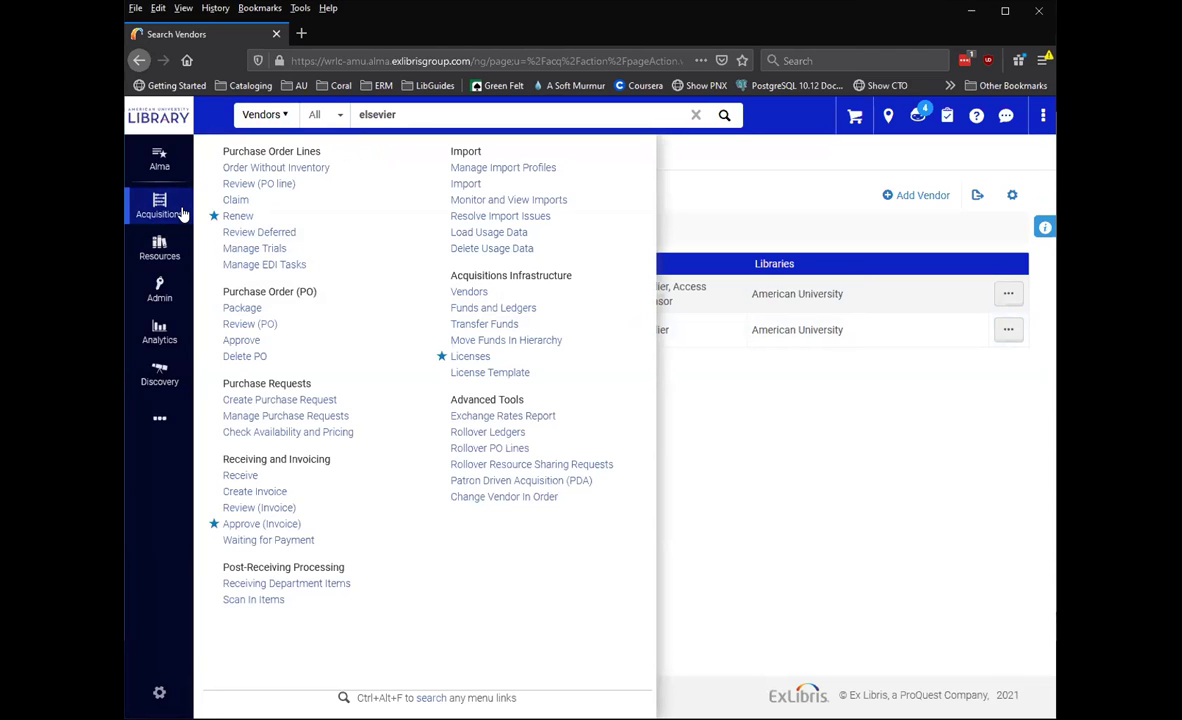
{"action": "left_click", "coordinate": [236, 218]}
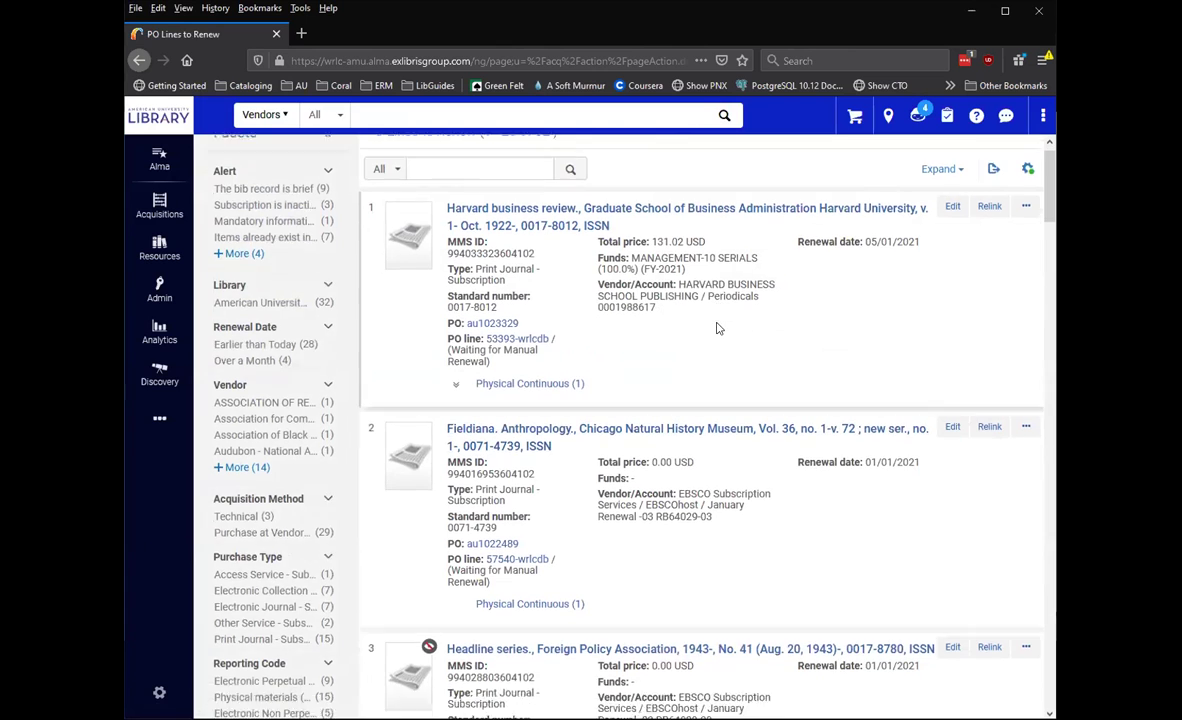
{"action": "scroll", "coordinate": [716, 328], "scroll_direction": "down", "scroll_amount": 3}
{"action": "scroll", "coordinate": [688, 287], "scroll_direction": "up", "scroll_amount": 2}
{"action": "scroll", "coordinate": [688, 287], "scroll_direction": "up", "scroll_amount": 1}
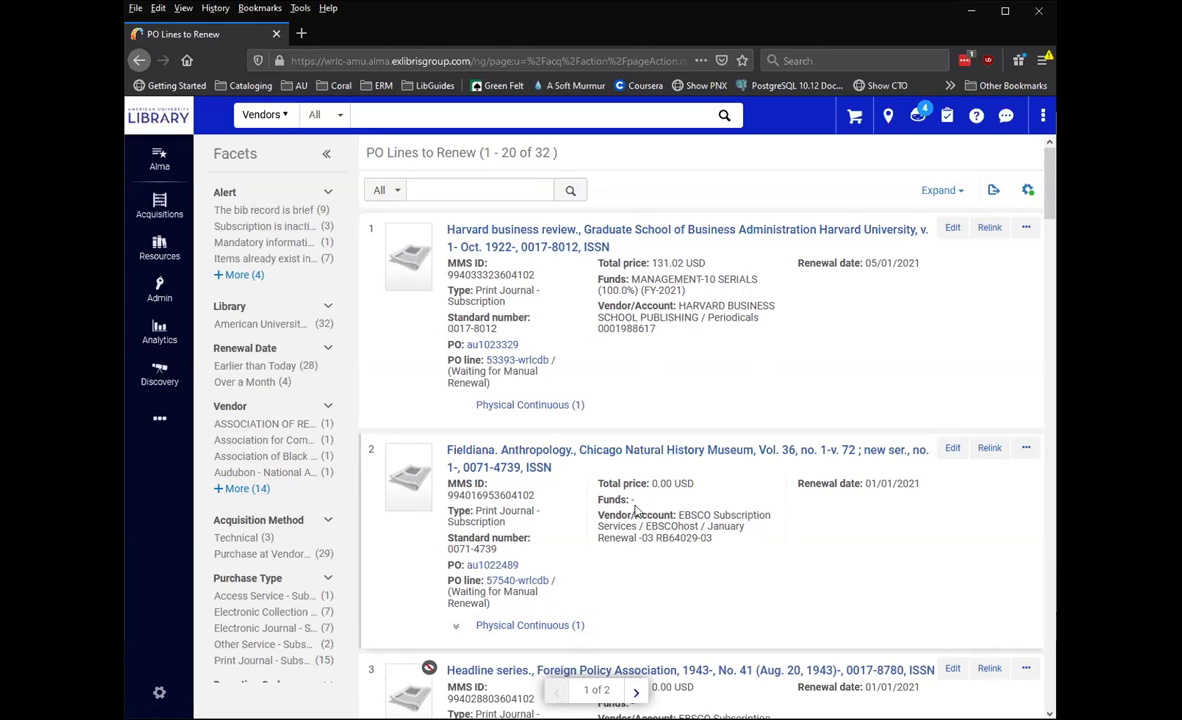
{"action": "scroll", "coordinate": [634, 505], "scroll_direction": "down", "scroll_amount": 3}
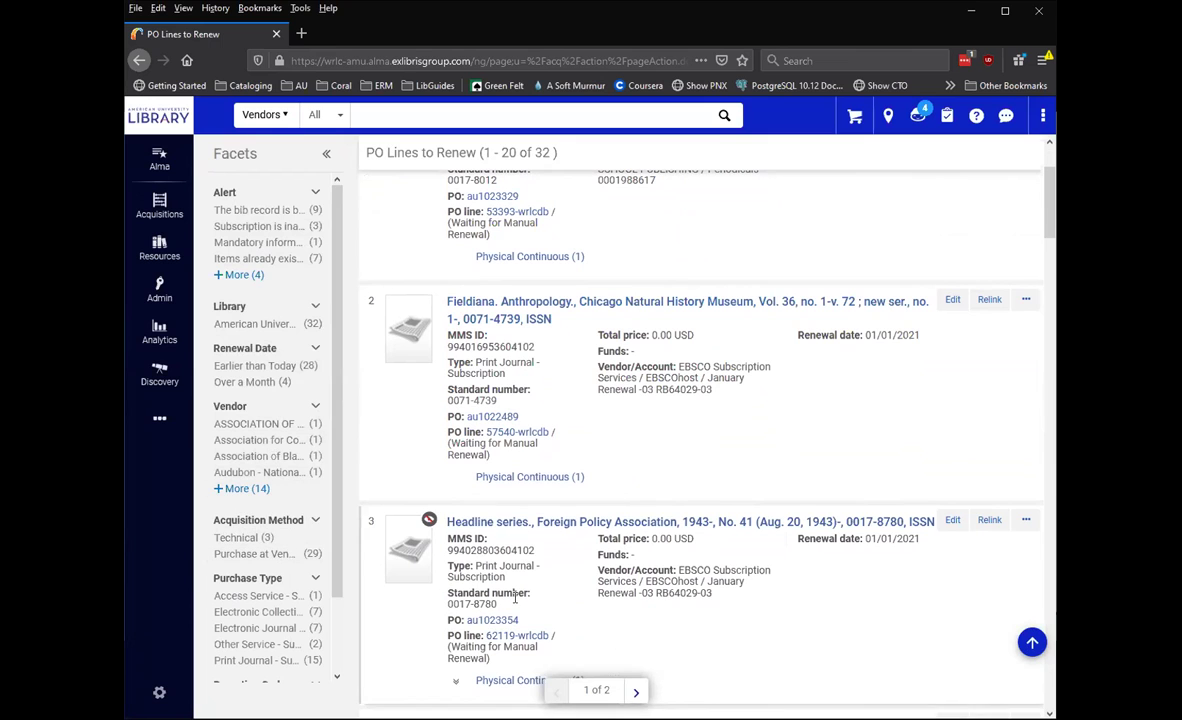
{"action": "scroll", "coordinate": [547, 582], "scroll_direction": "up", "scroll_amount": 3}
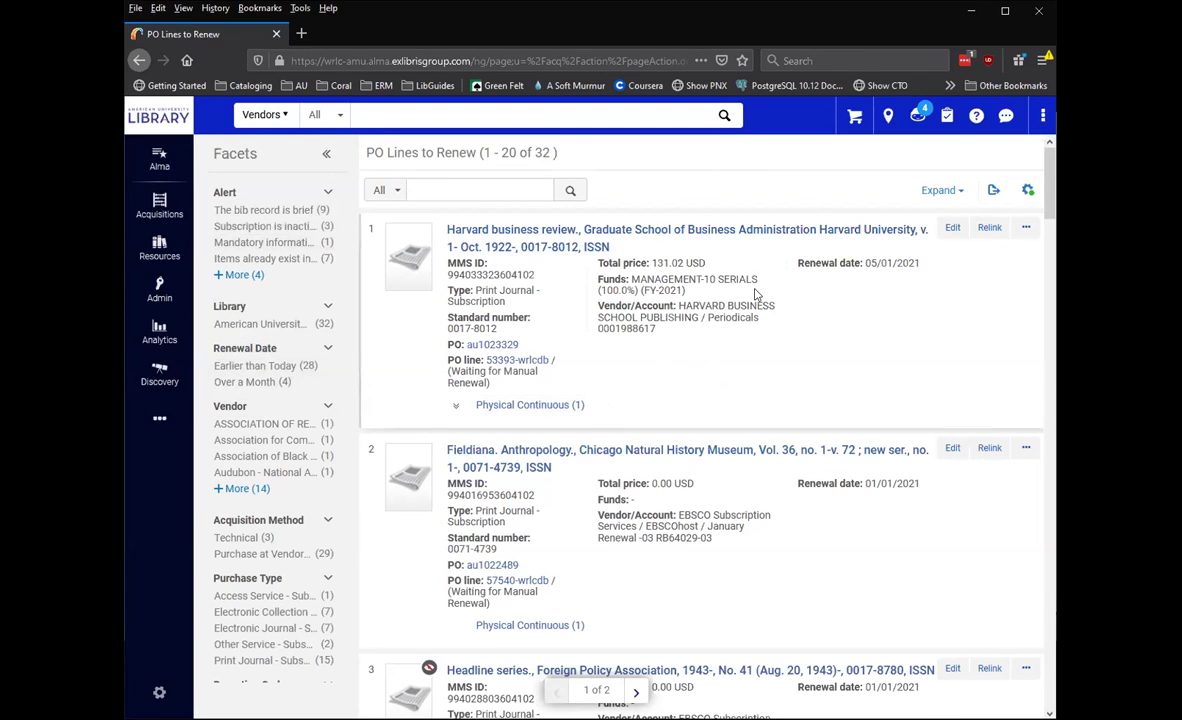
Search the order lines by the PO line number of the Fieldiana. Anthropology subscription.
{"action": "left_click", "coordinate": [279, 115]}
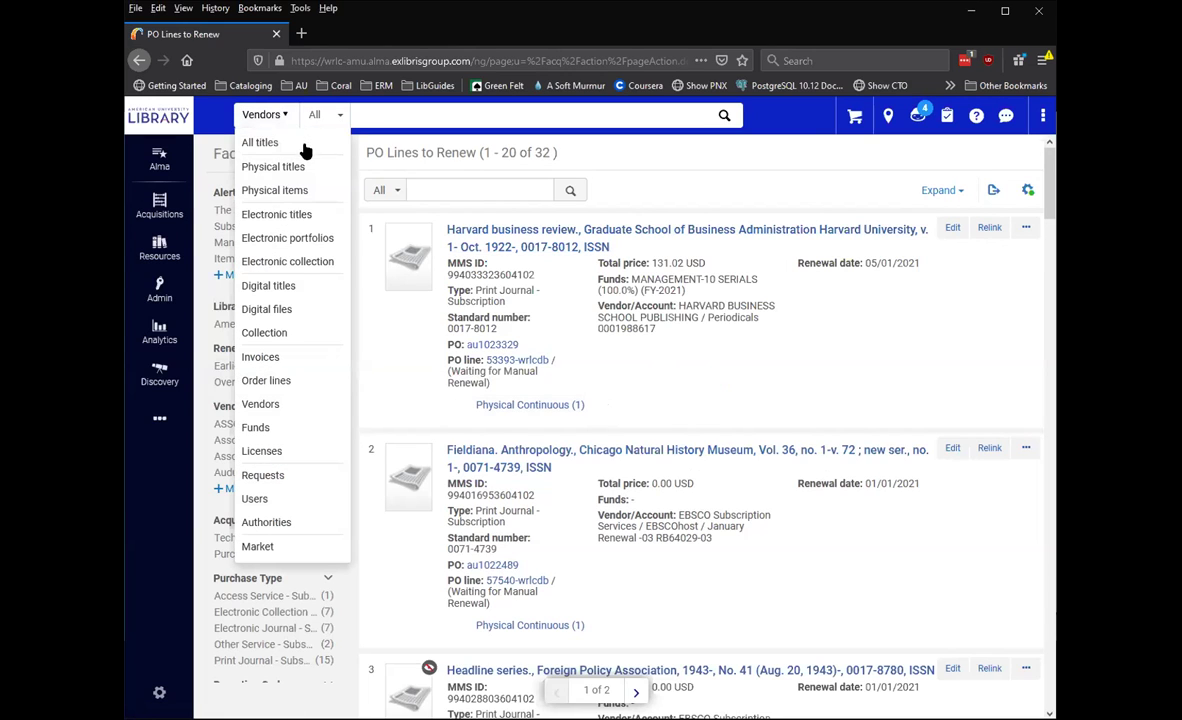
{"action": "left_click", "coordinate": [290, 382]}
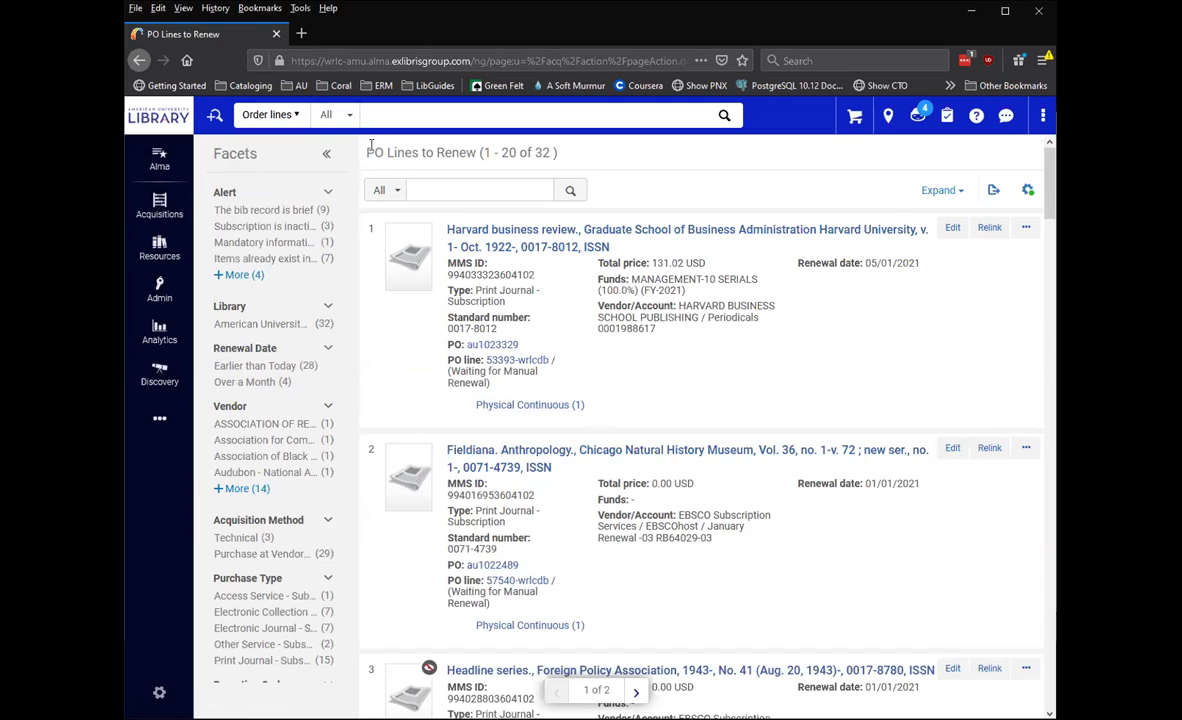
{"action": "type", "text": "57"}
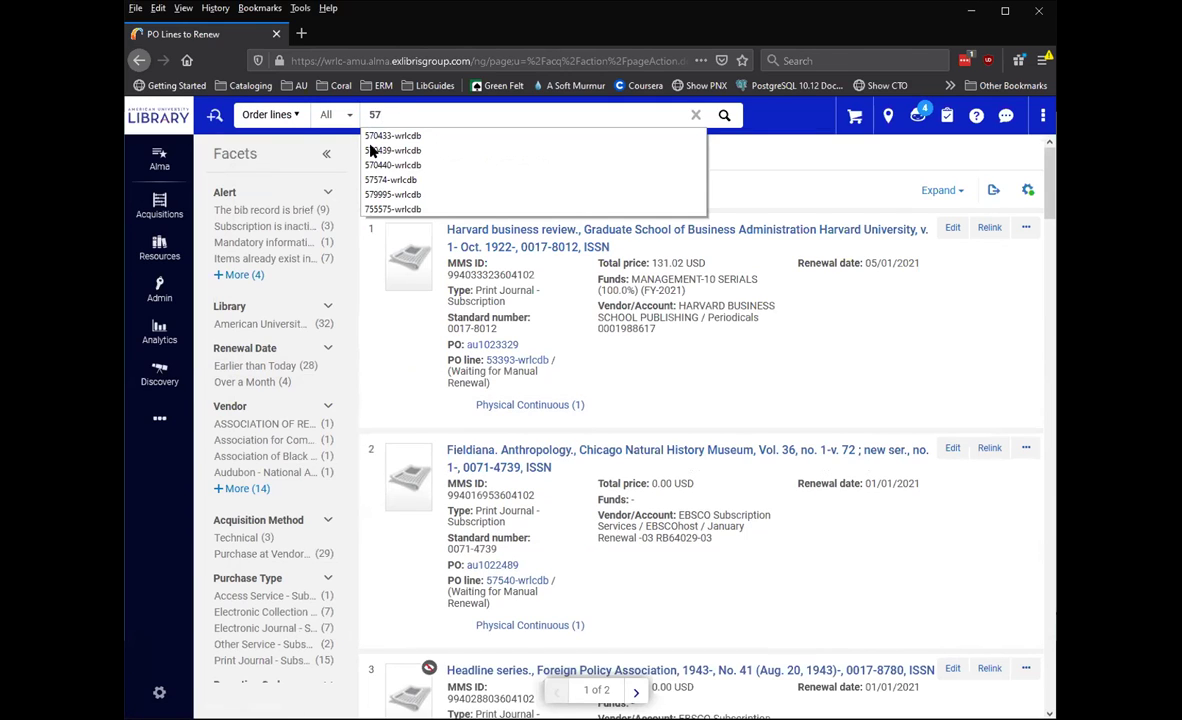
{"action": "type", "text": "540-wrlcdb"}
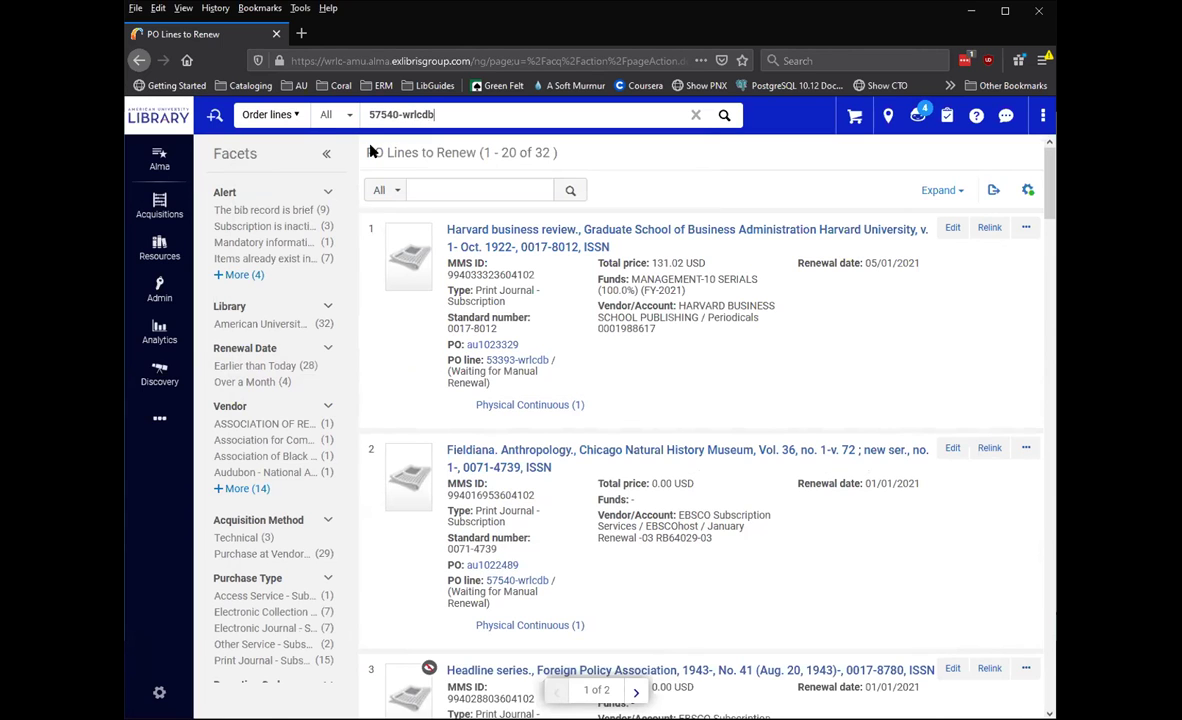
{"action": "key", "text": "Return"}
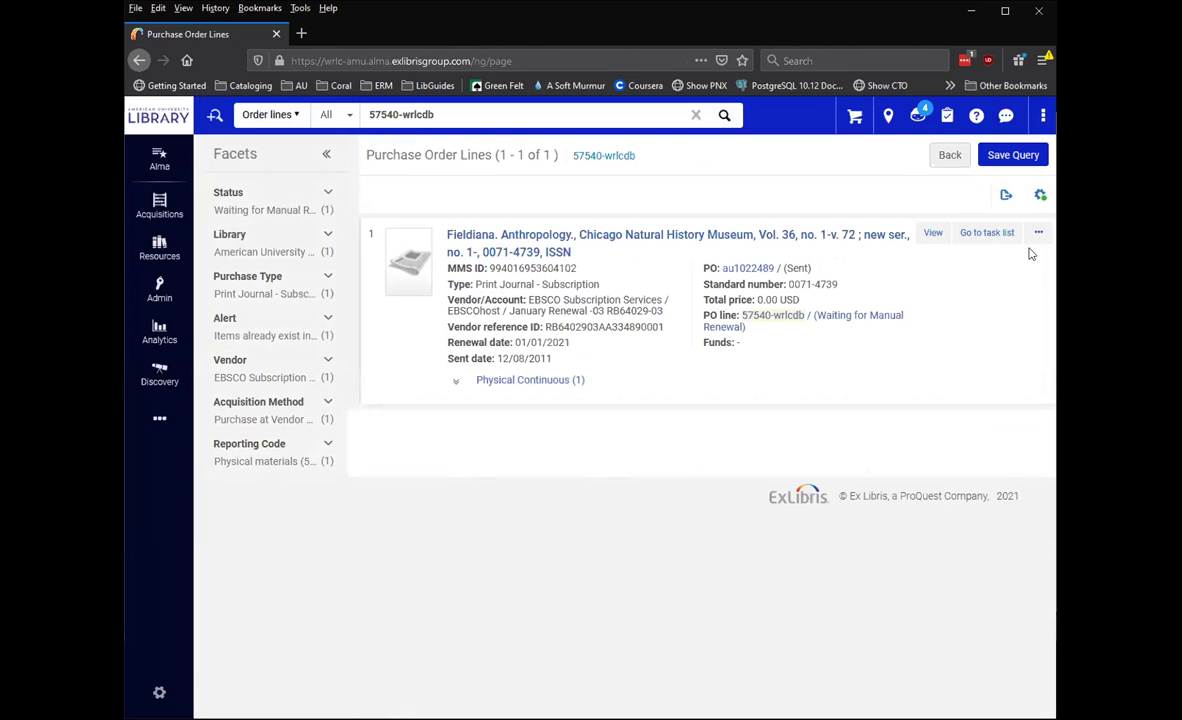
Go to the renewal task list for the Fieldiana. Anthropology PO line and open the line for editing.
{"action": "left_click", "coordinate": [1026, 232]}
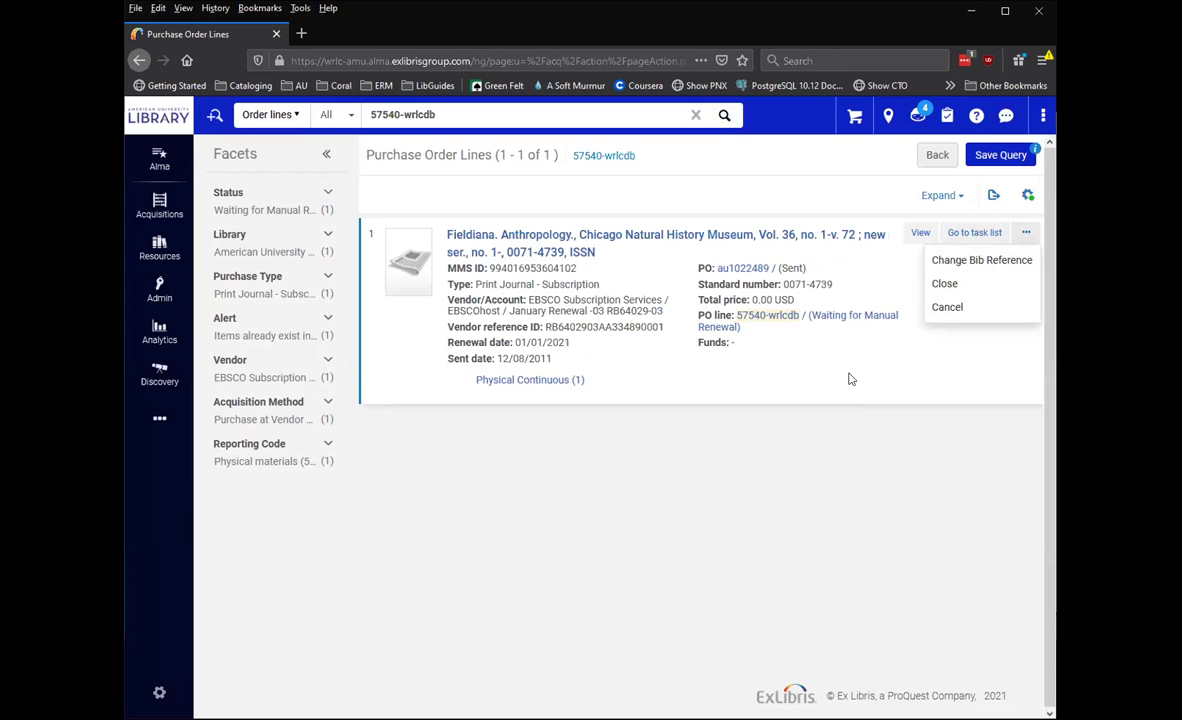
{"action": "left_click", "coordinate": [866, 234]}
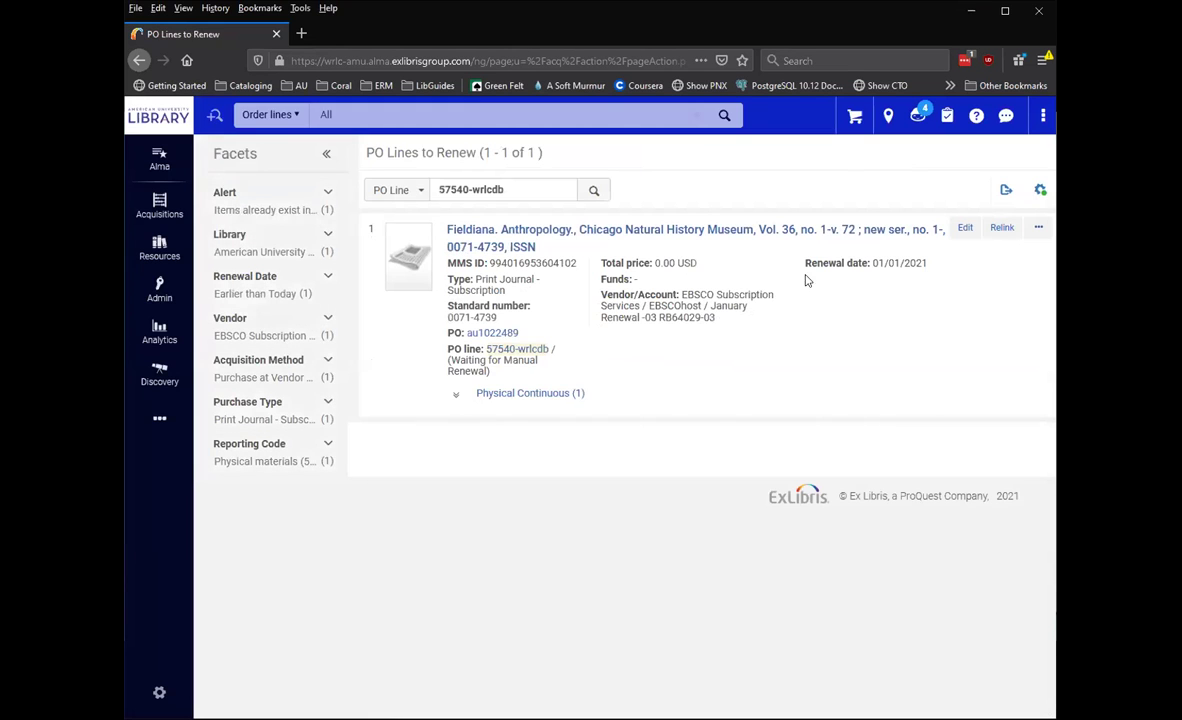
{"action": "left_click", "coordinate": [950, 229]}
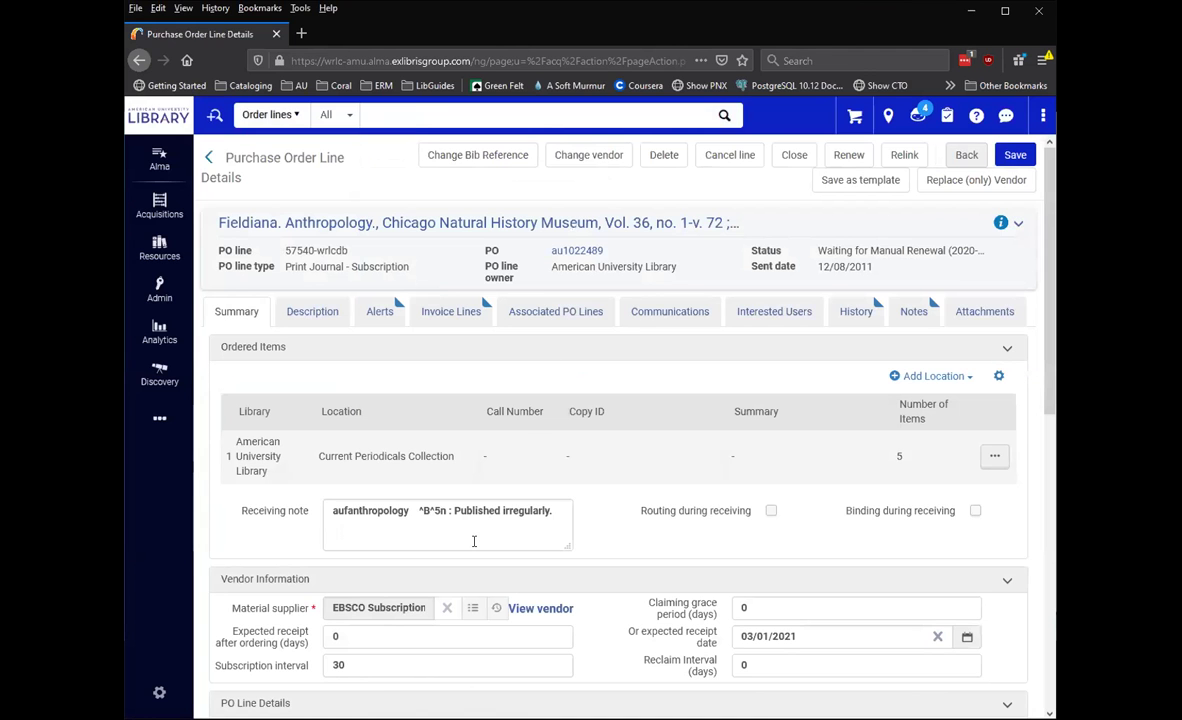
Set the renewal date of the Fieldiana. Anthropology PO line to 01/01/2022 and save the line.
{"action": "scroll", "coordinate": [475, 545], "scroll_direction": "down", "scroll_amount": 2}
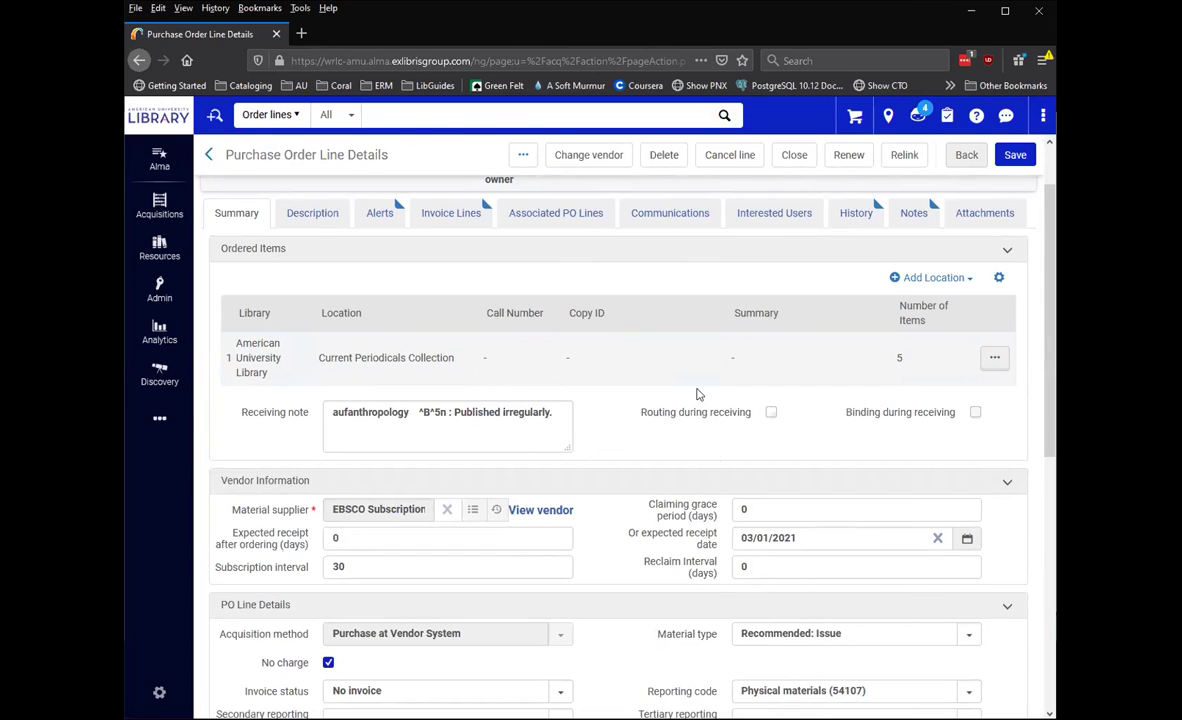
{"action": "scroll", "coordinate": [697, 393], "scroll_direction": "up", "scroll_amount": 1}
{"action": "scroll", "coordinate": [700, 400], "scroll_direction": "down", "scroll_amount": 9}
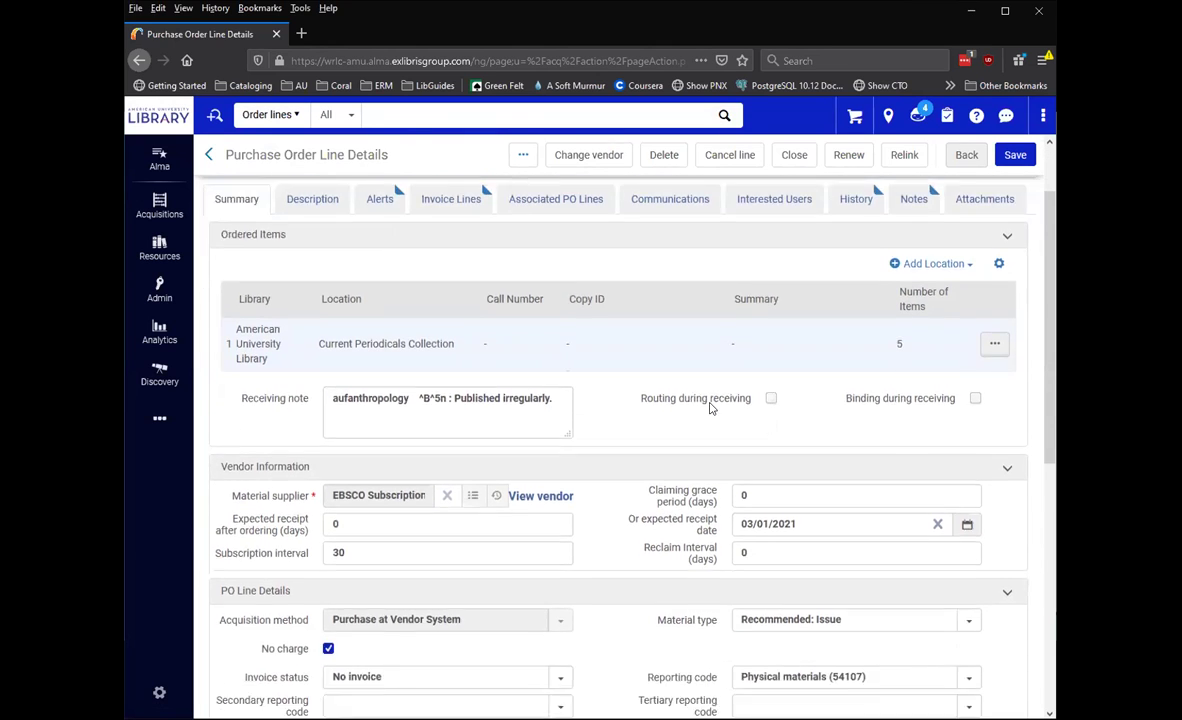
{"action": "left_click", "coordinate": [421, 545]}
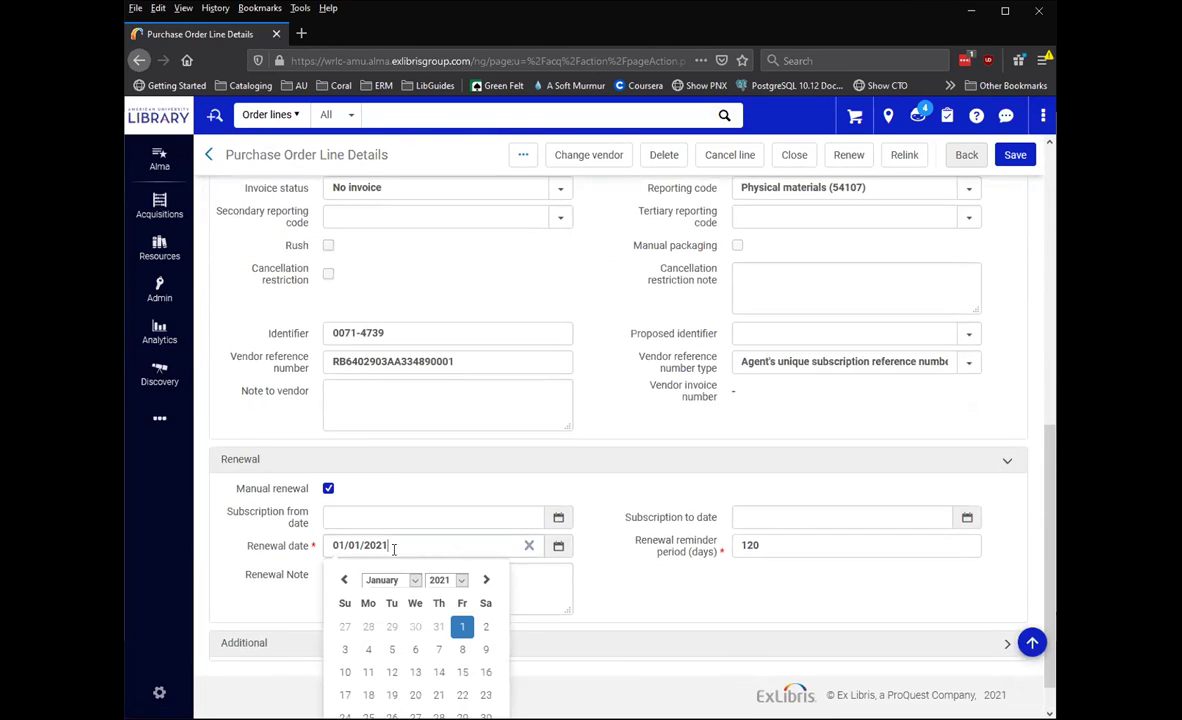
{"action": "key", "text": "ctrl+a"}
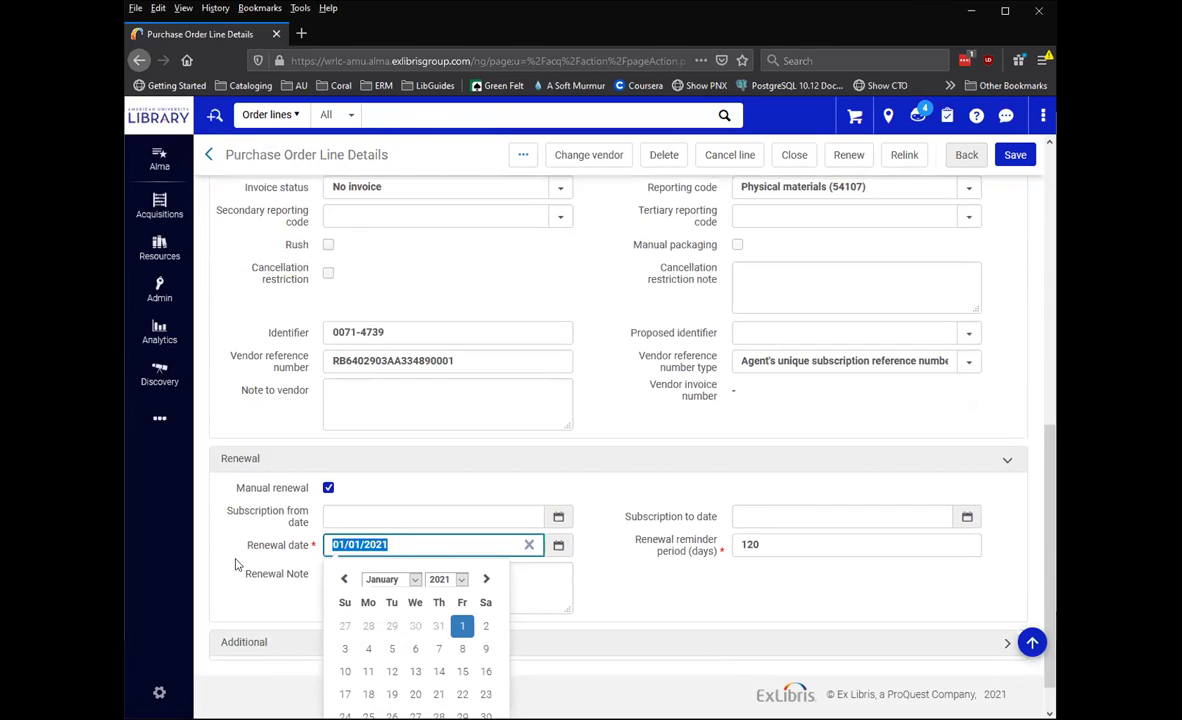
{"action": "type", "text": "01/01/"}
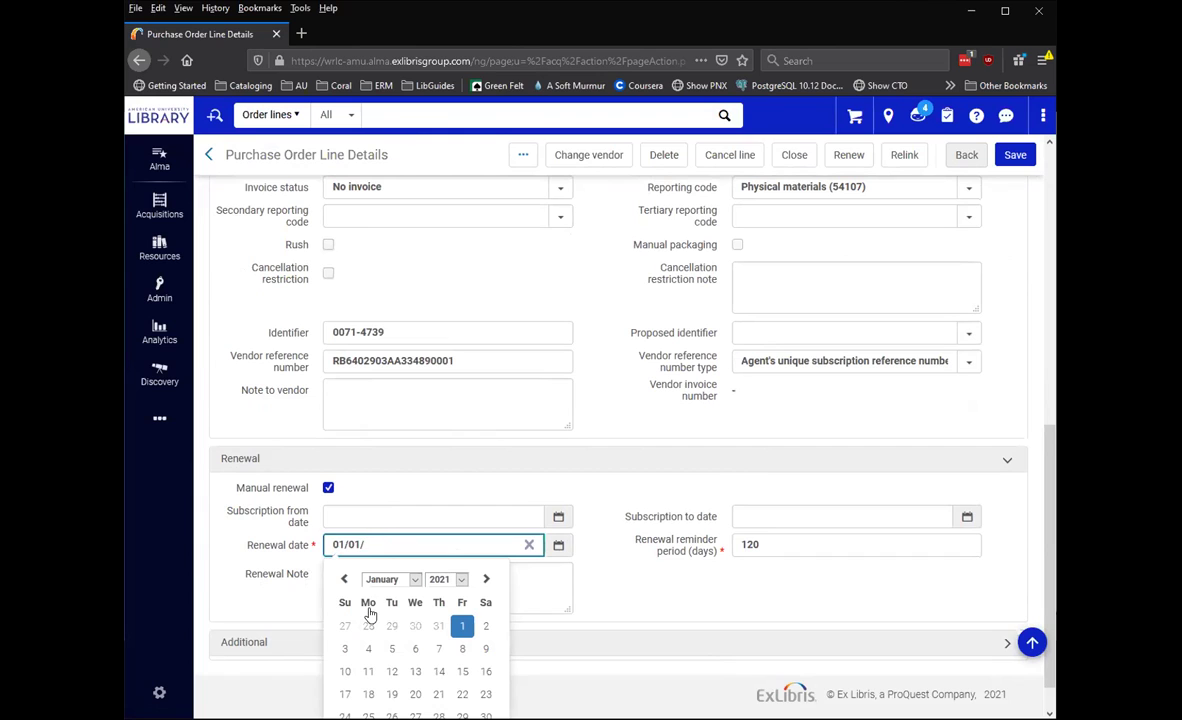
{"action": "type", "text": "2021"}
{"action": "key", "text": "BackSpace"}
{"action": "type", "text": "2"}
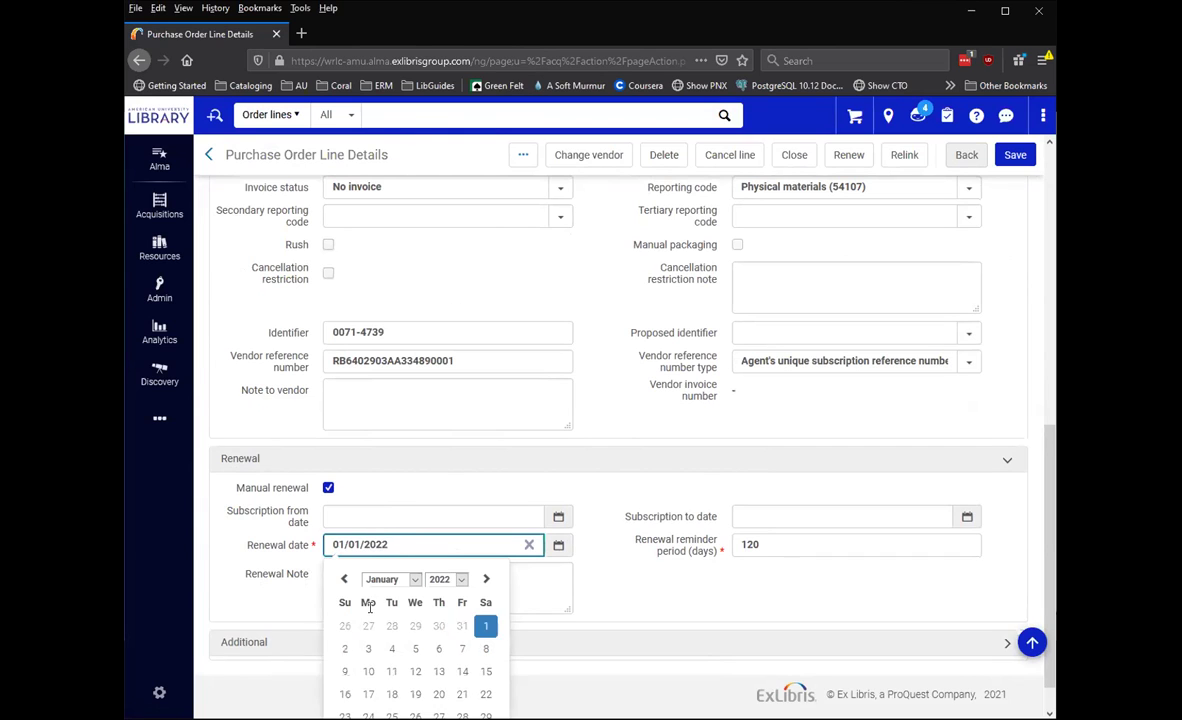
{"action": "left_click", "coordinate": [640, 528]}
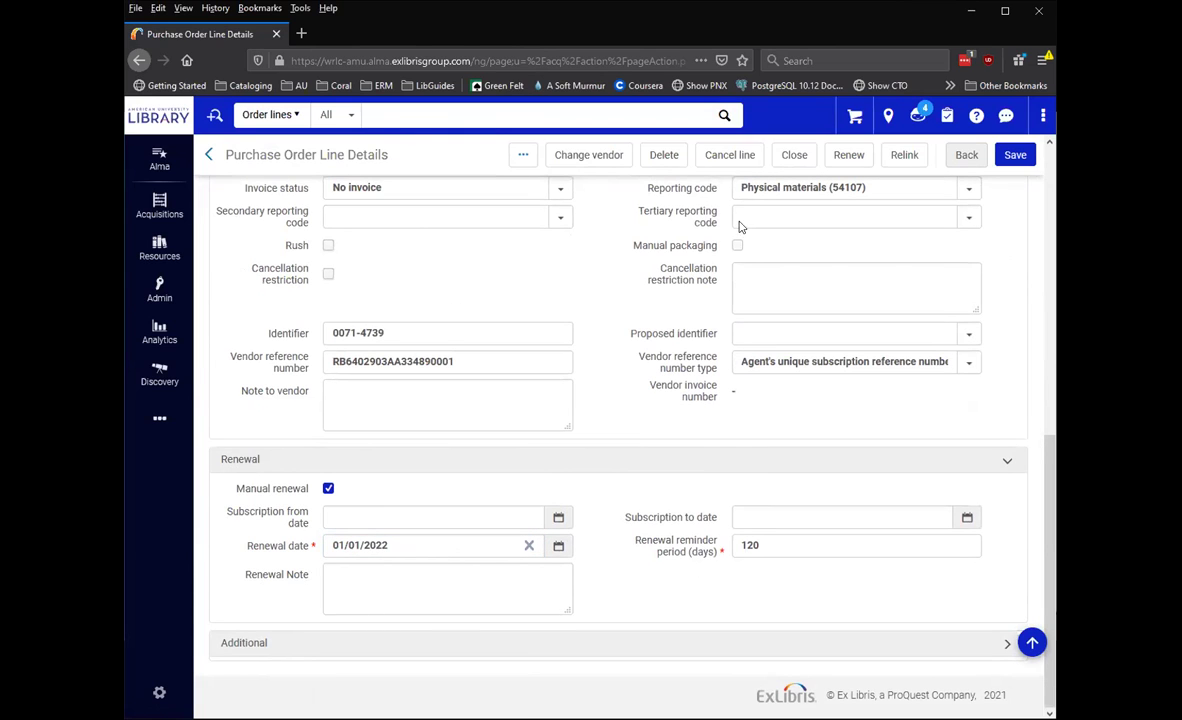
{"action": "left_click", "coordinate": [1015, 156]}
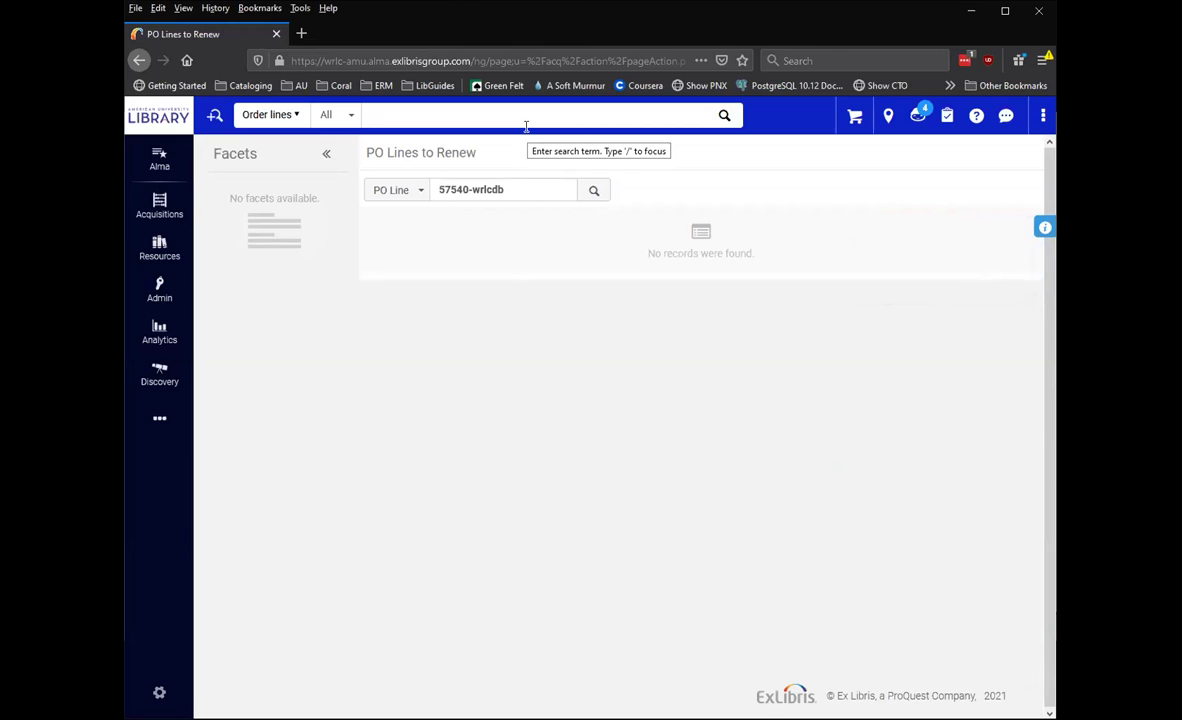
Clear the PO line search term in the list of PO lines to renew and reload the list.
{"action": "left_click", "coordinate": [567, 190]}
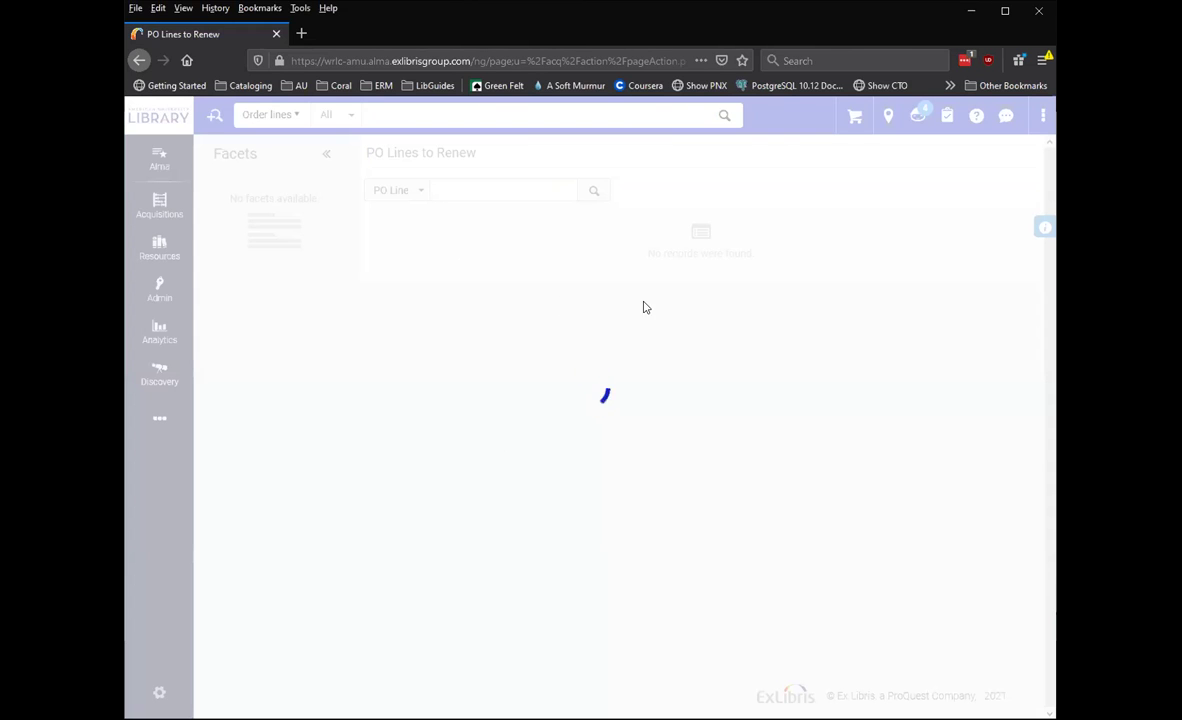